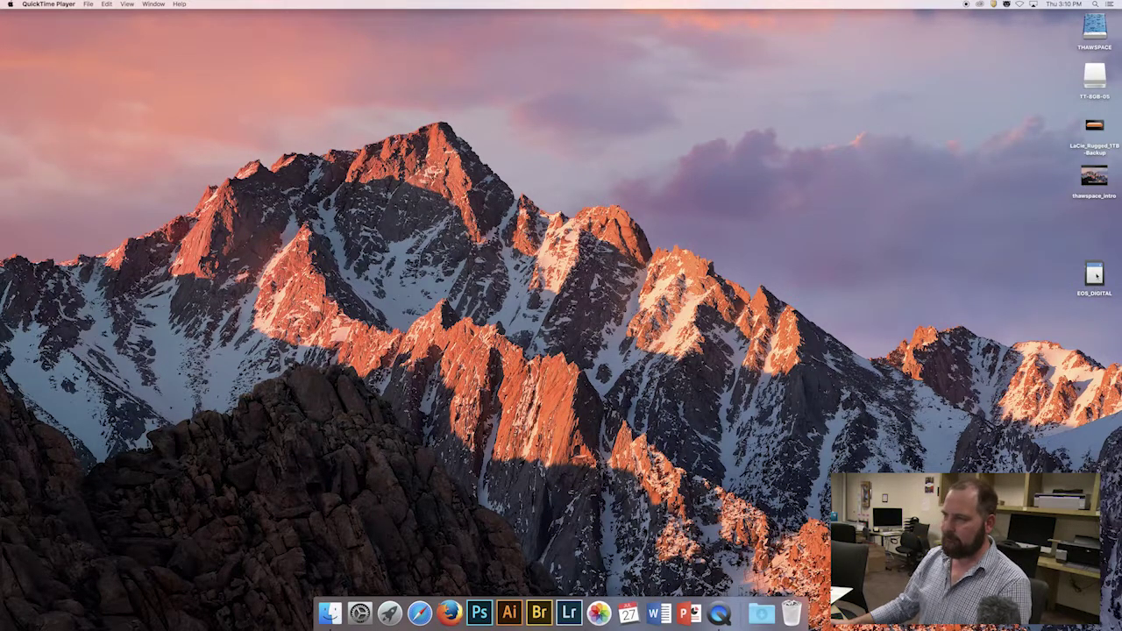
Drag the card's EOS_DIGITAL > DCIM > 100EOS5D folder onto the desktop, then close the card window
{"action": "double_click", "coordinate": [1094, 274]}
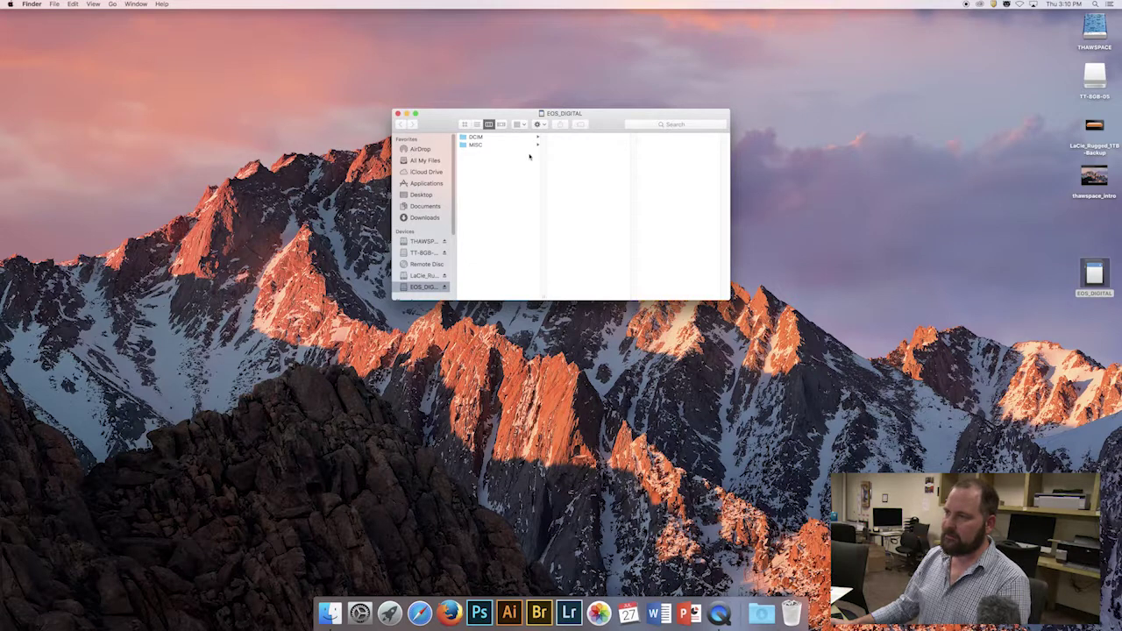
{"action": "left_click", "coordinate": [494, 139]}
{"action": "left_click", "coordinate": [554, 138]}
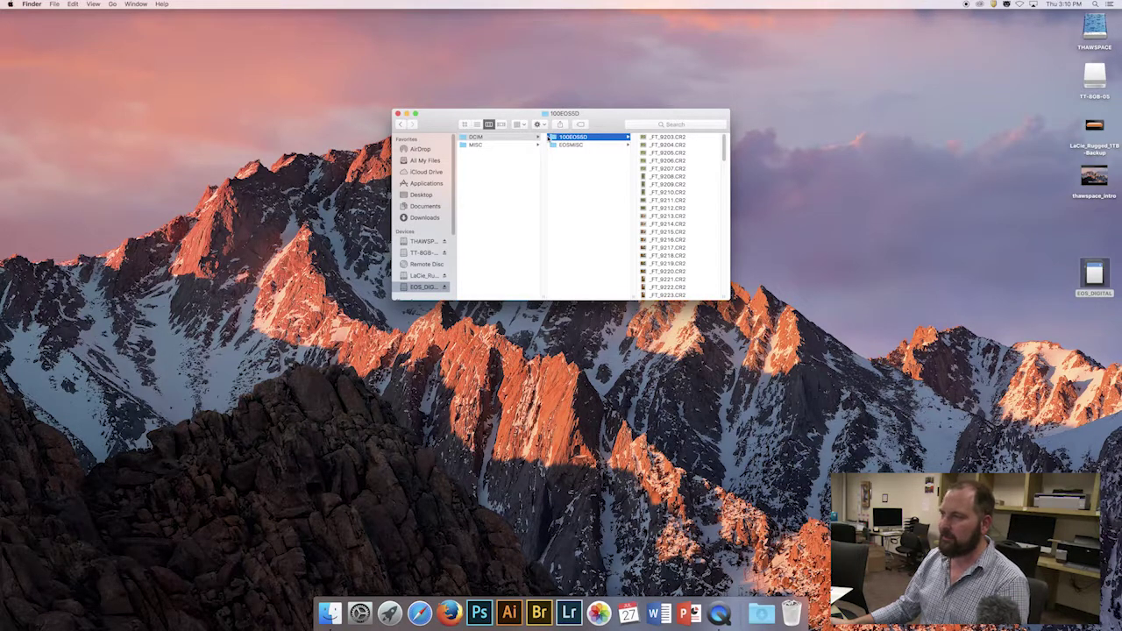
{"action": "left_click_drag", "start_coordinate": [549, 138], "coordinate": [833, 161]}
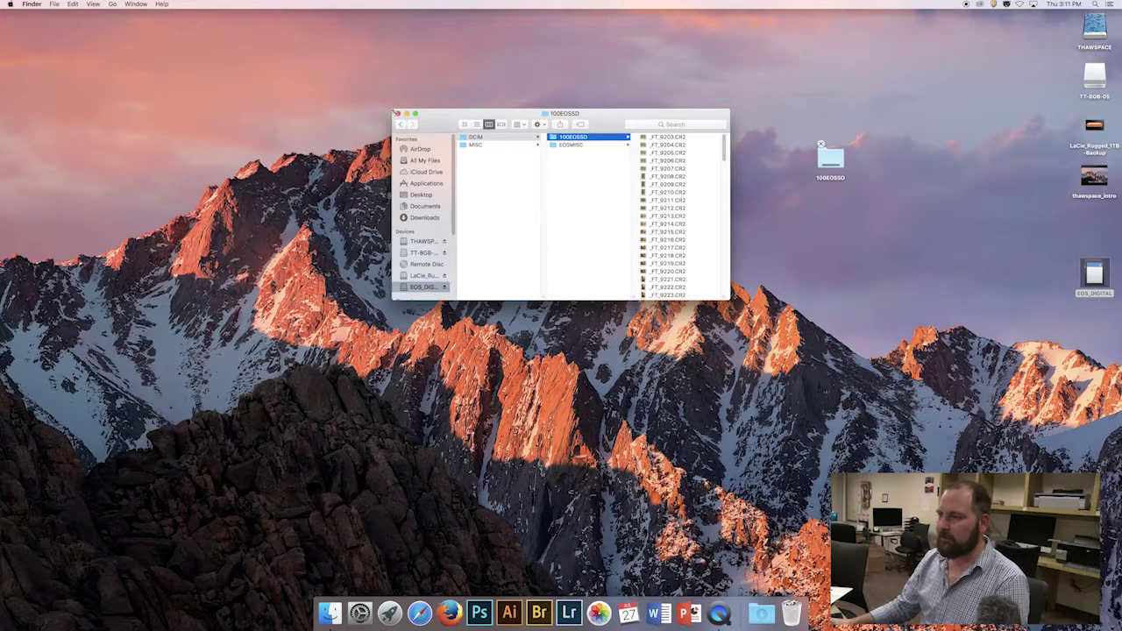
{"action": "left_click", "coordinate": [397, 114]}
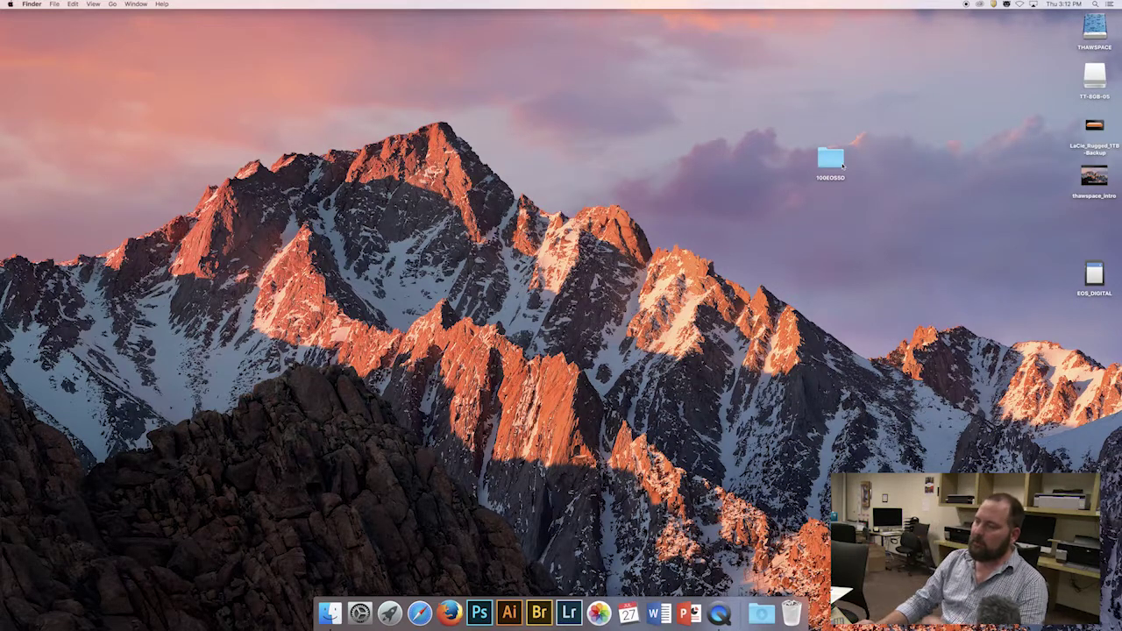
Rename the copied desktop folder to 072717_nvc_campus, using today's date as the prefix
{"action": "left_click", "coordinate": [835, 167]}
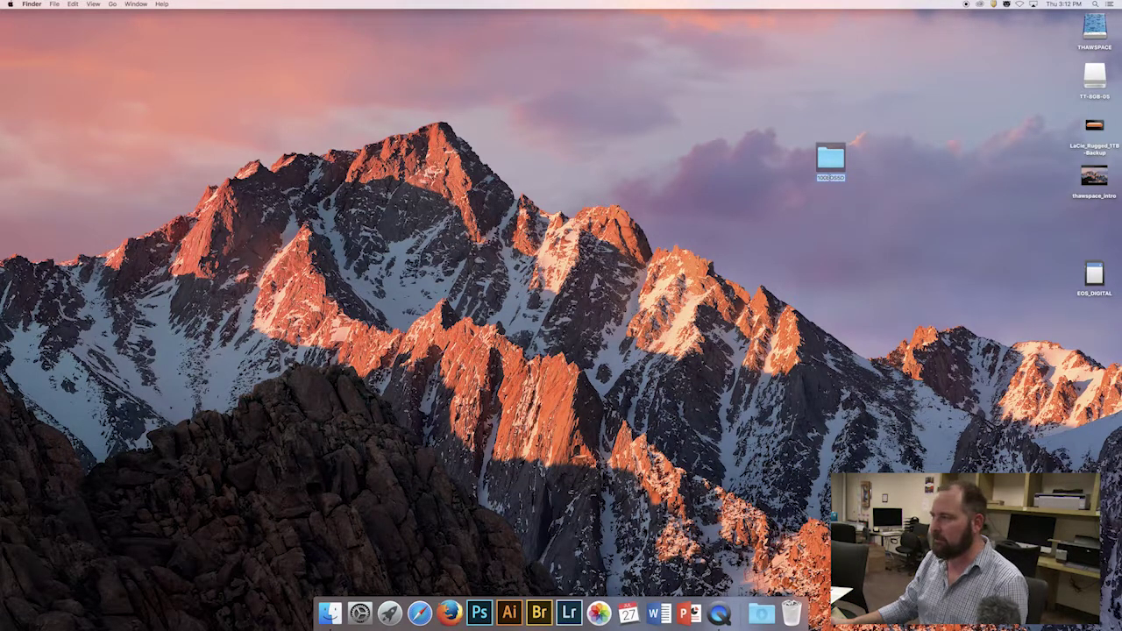
{"action": "right_click", "coordinate": [838, 164]}
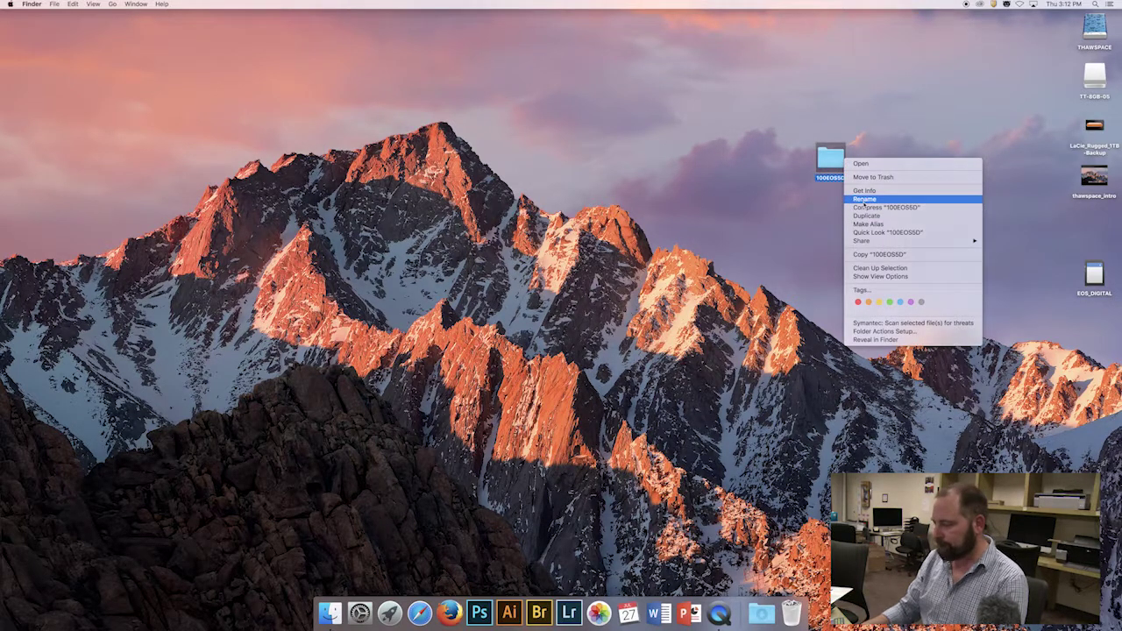
{"action": "left_click", "coordinate": [865, 200]}
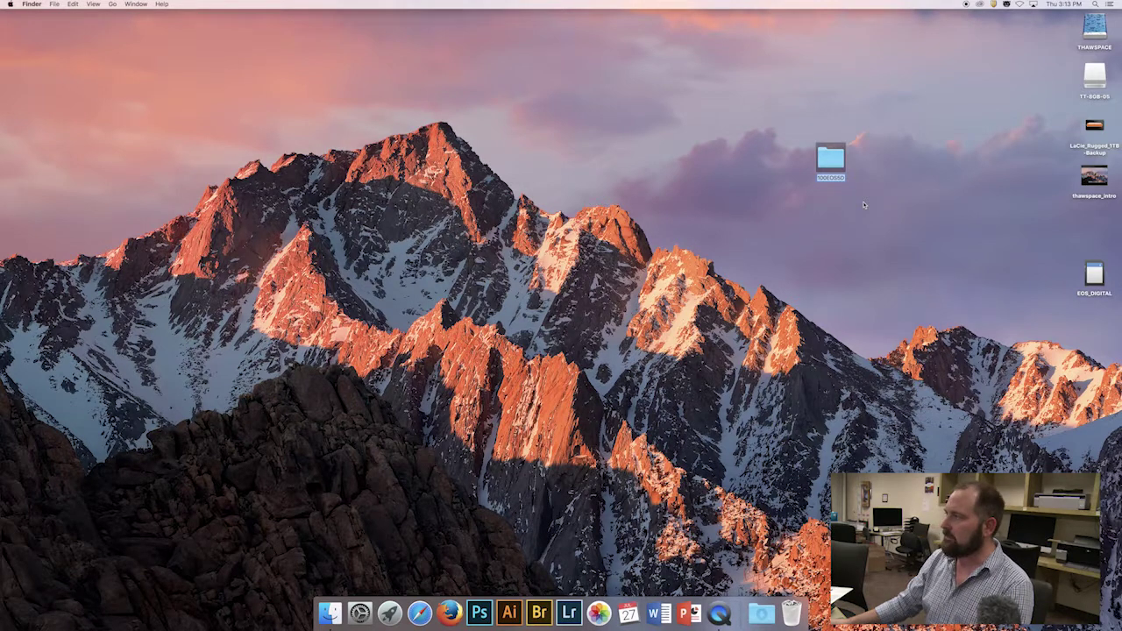
{"action": "left_click", "coordinate": [1059, 3]}
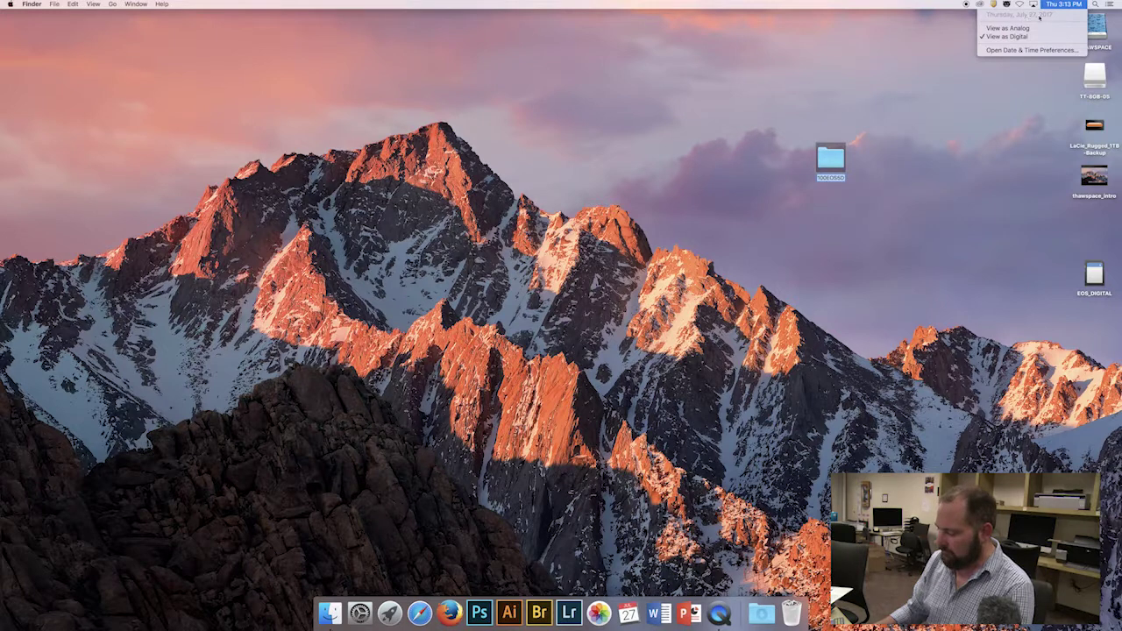
{"action": "key", "text": "Escape"}
{"action": "key", "text": "Return"}
{"action": "type", "text": "27"}
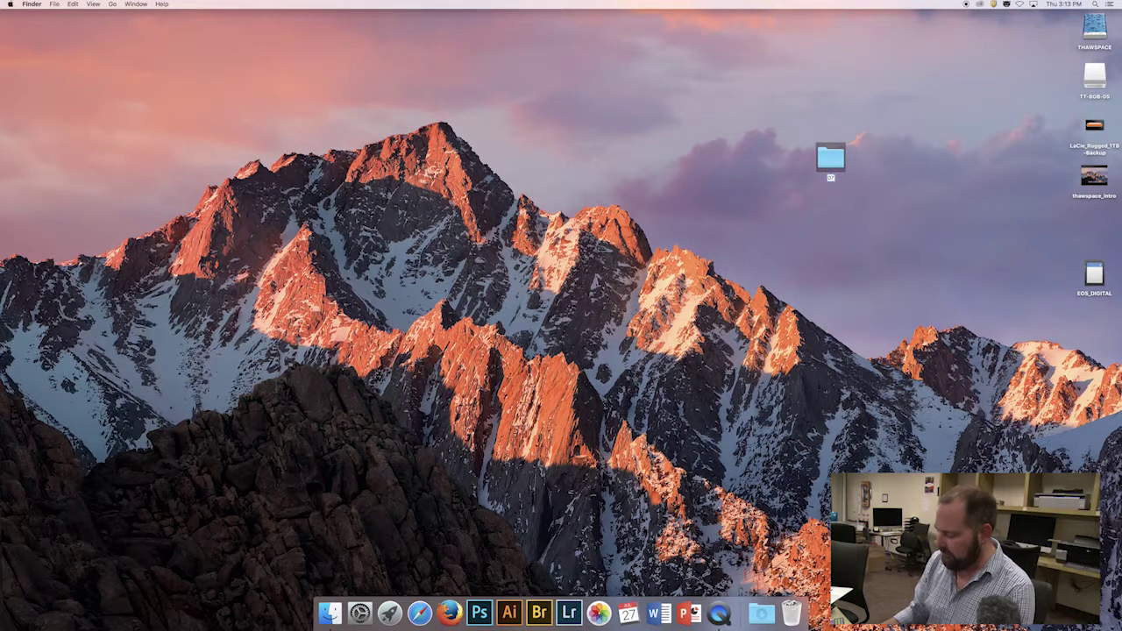
{"action": "type", "text": "271"}
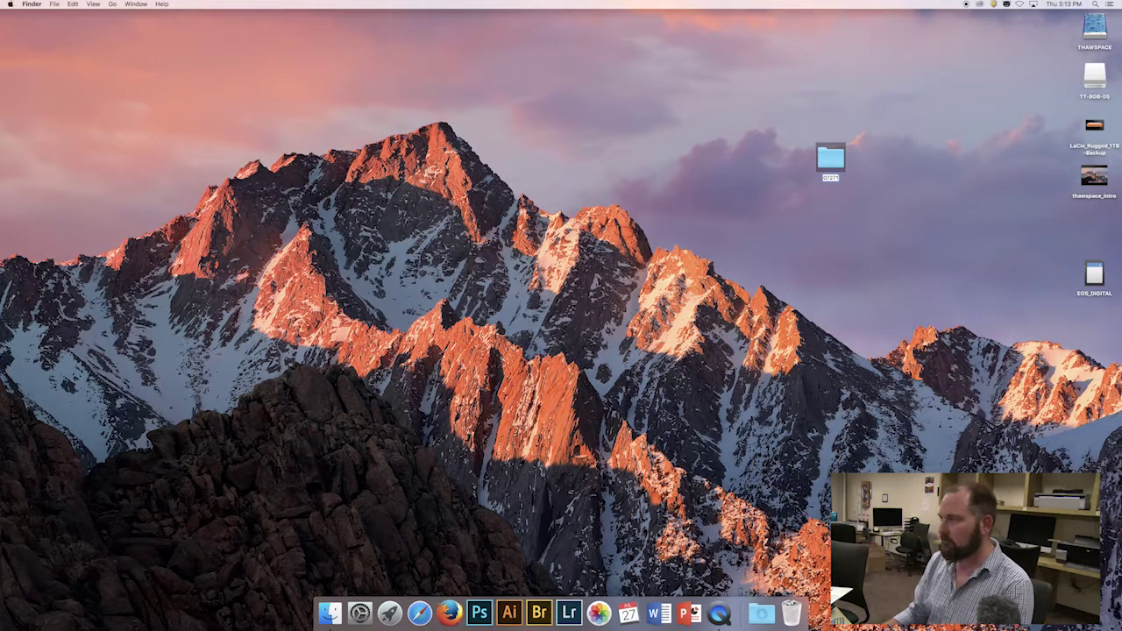
{"action": "type", "text": "7_"}
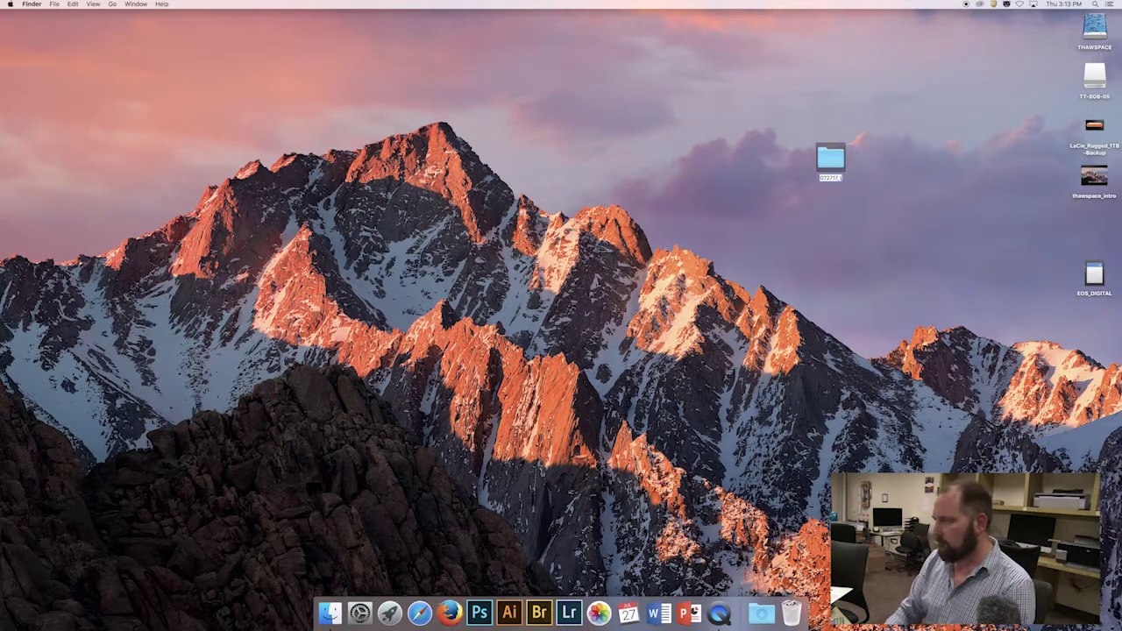
{"action": "key", "text": "Return"}
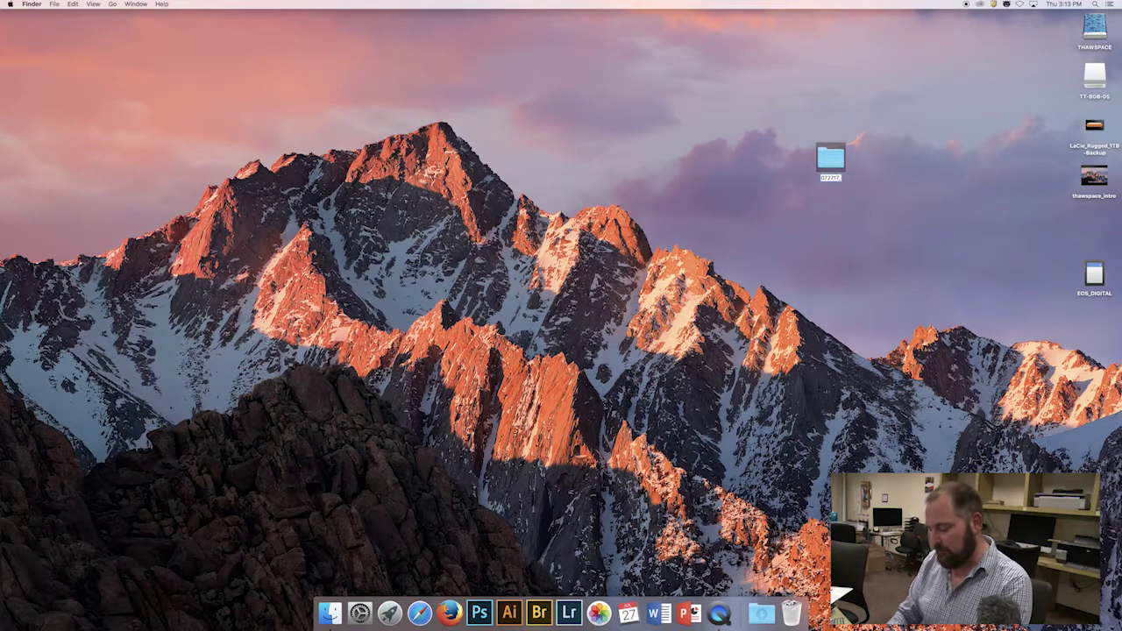
{"action": "type", "text": "_nvc"}
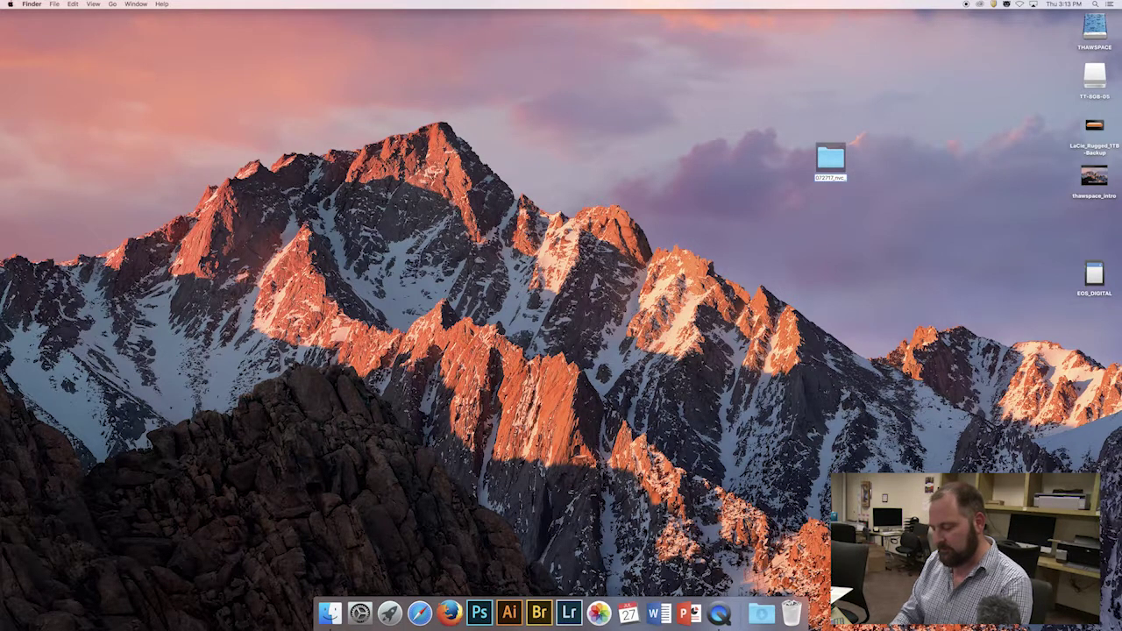
{"action": "type", "text": "_campus"}
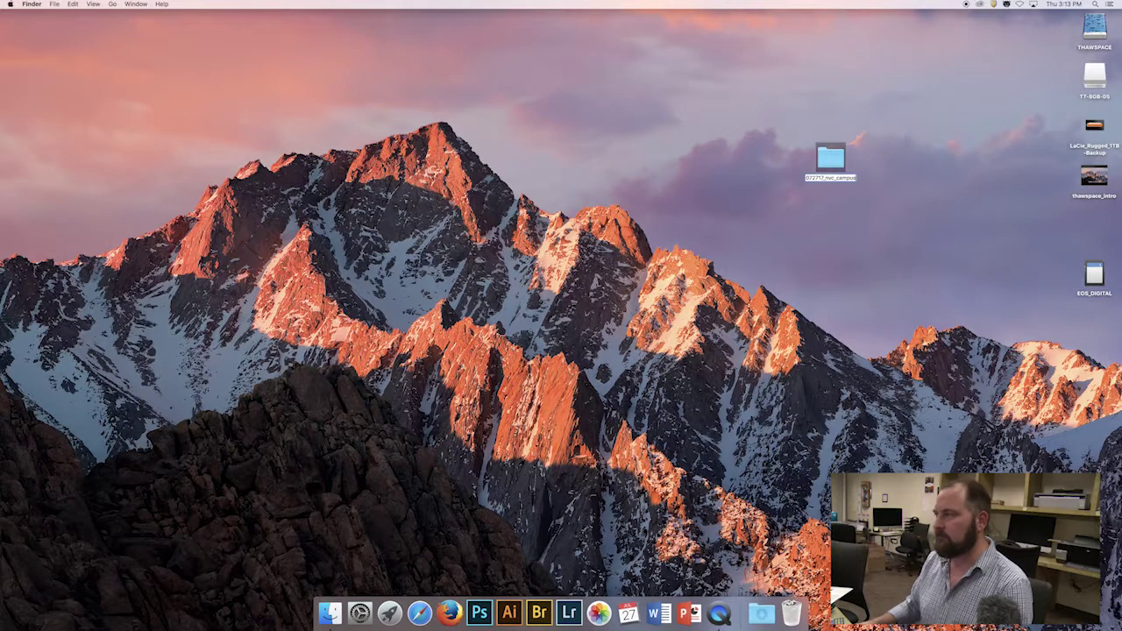
{"action": "key", "text": "Escape"}
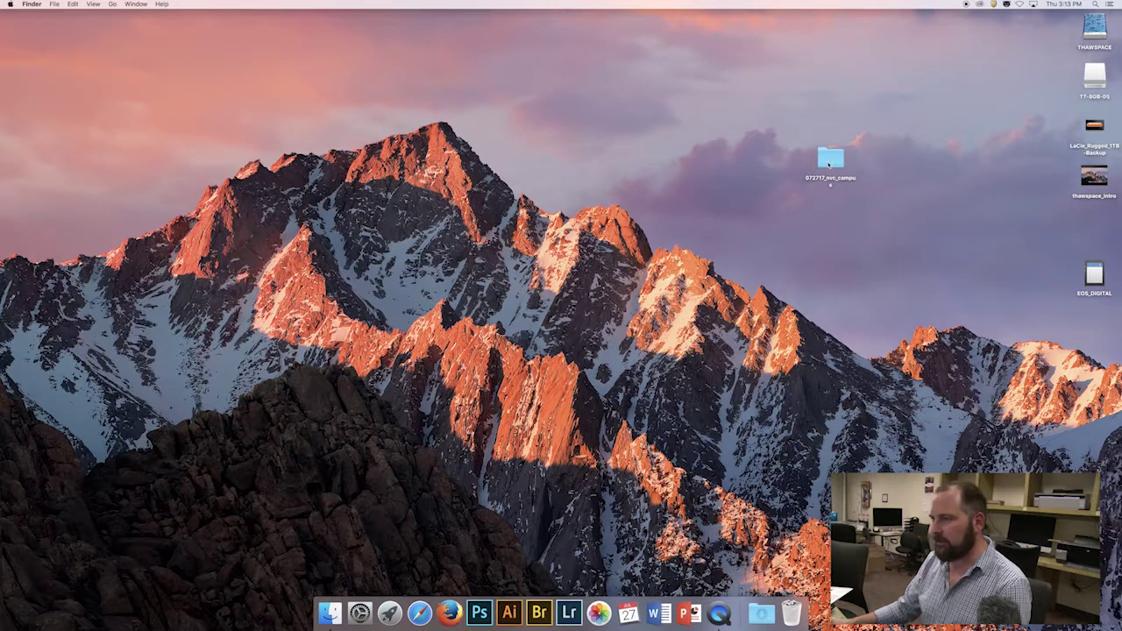
{"action": "left_click", "coordinate": [829, 162]}
Open 072717_nvc_campus and turn on the status bar to see its item count
{"action": "double_click", "coordinate": [829, 163]}
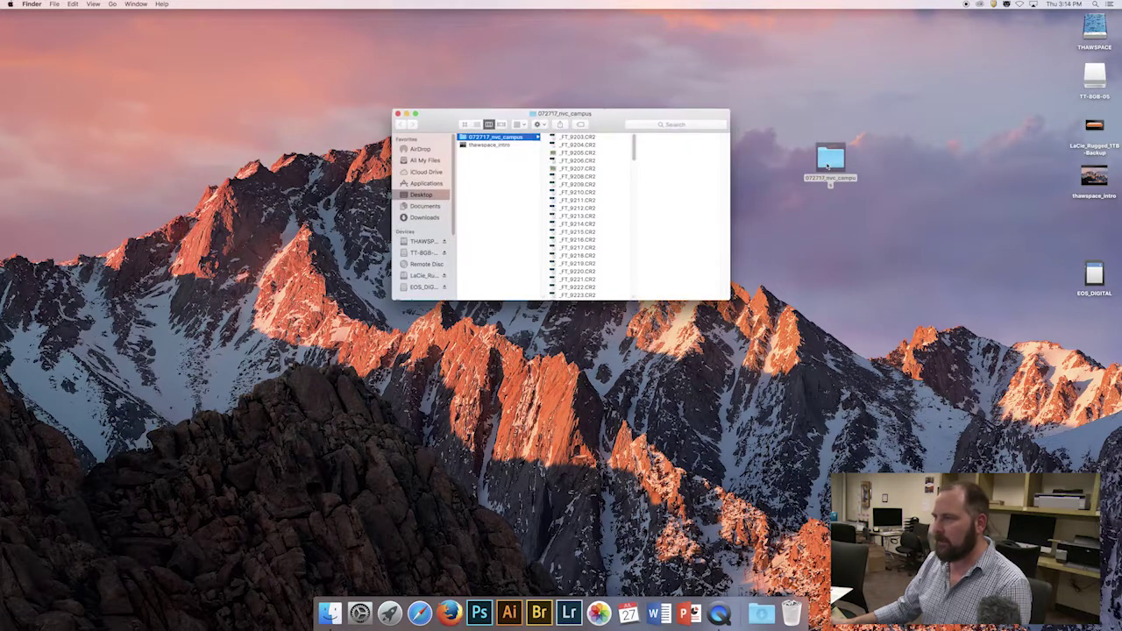
{"action": "left_click", "coordinate": [584, 138]}
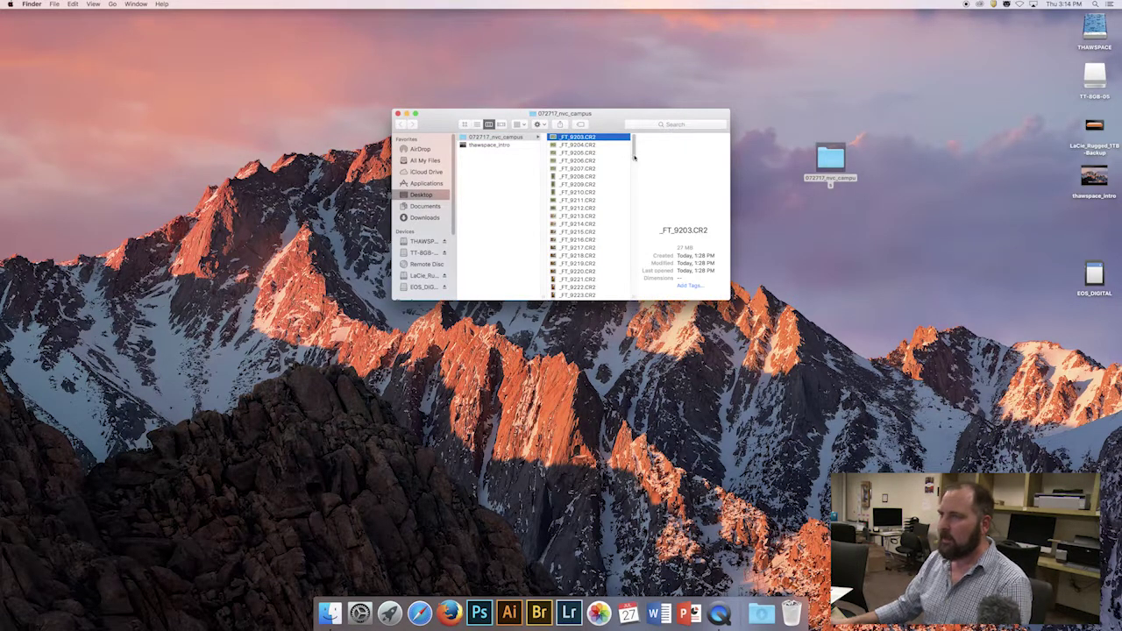
{"action": "scroll", "coordinate": [637, 278], "scroll_direction": "down", "scroll_amount": 15}
{"action": "scroll", "coordinate": [614, 263], "scroll_direction": "up", "scroll_amount": 15}
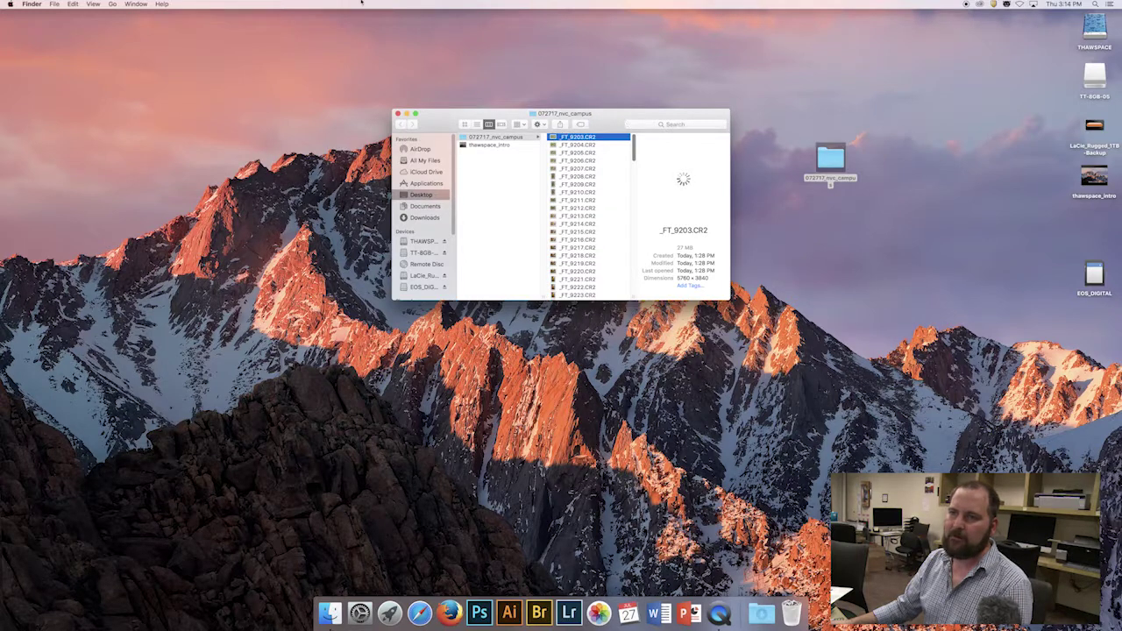
{"action": "left_click", "coordinate": [134, 2]}
{"action": "mouse_move", "coordinate": [93, 3]}
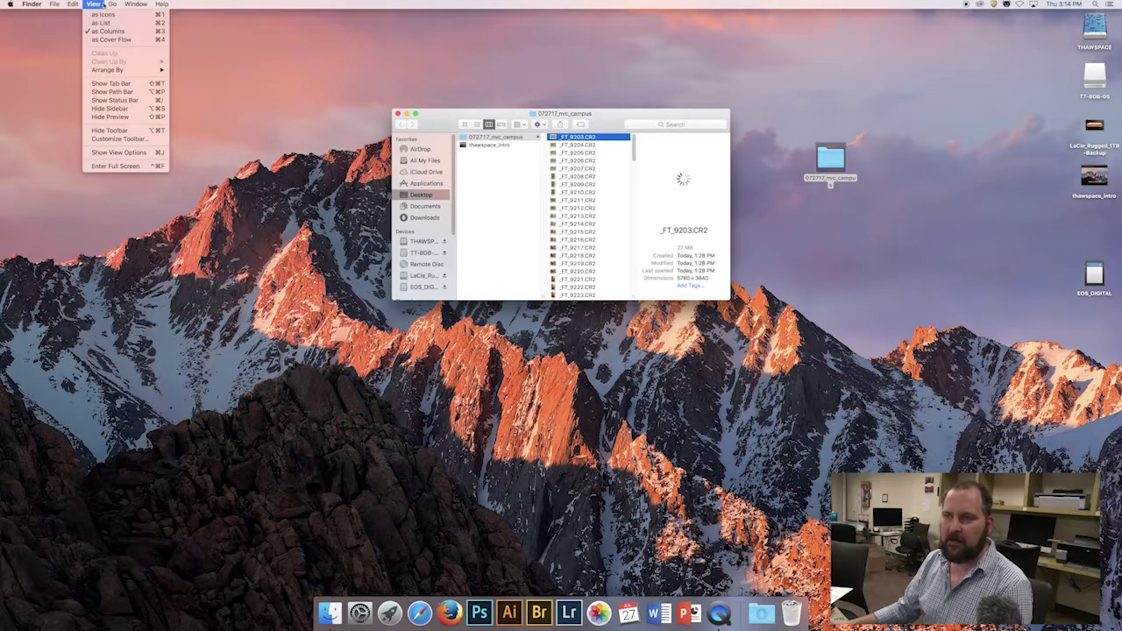
{"action": "left_click", "coordinate": [128, 100]}
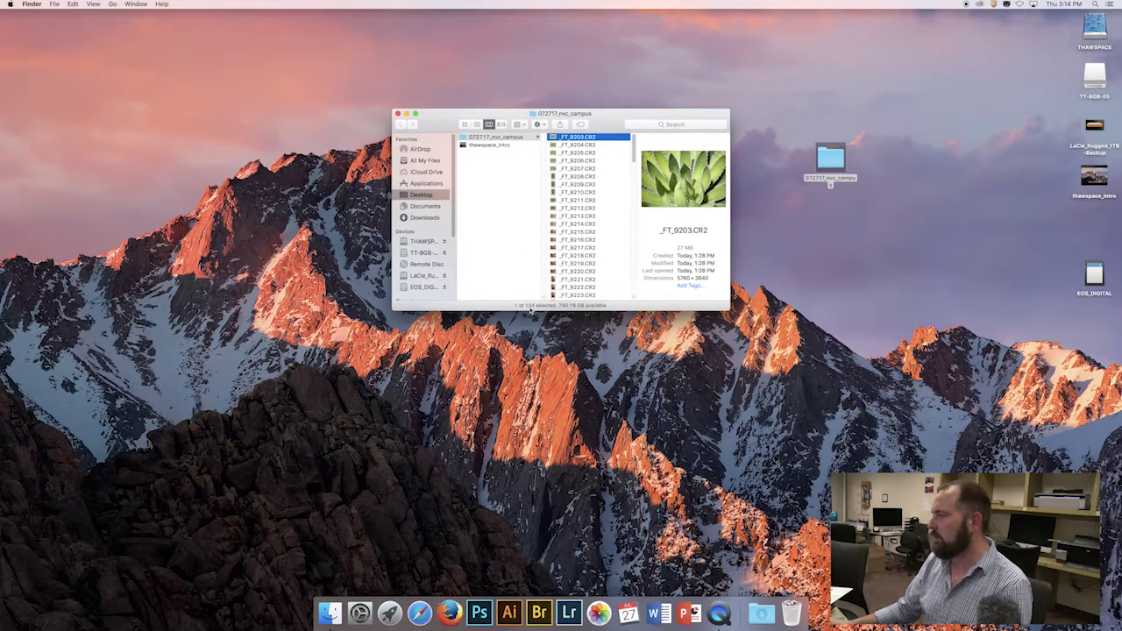
Check that the card's 100EOS5D folder also holds 134 items, then close it and reselect the campus folder
{"action": "double_click", "coordinate": [1092, 276]}
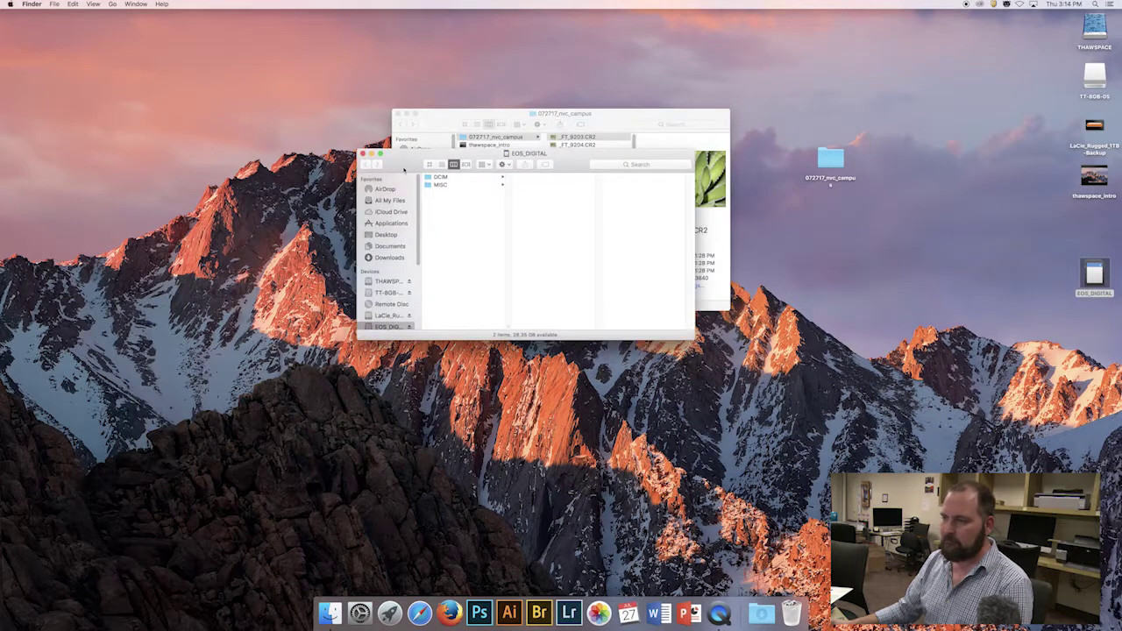
{"action": "left_click", "coordinate": [401, 226]}
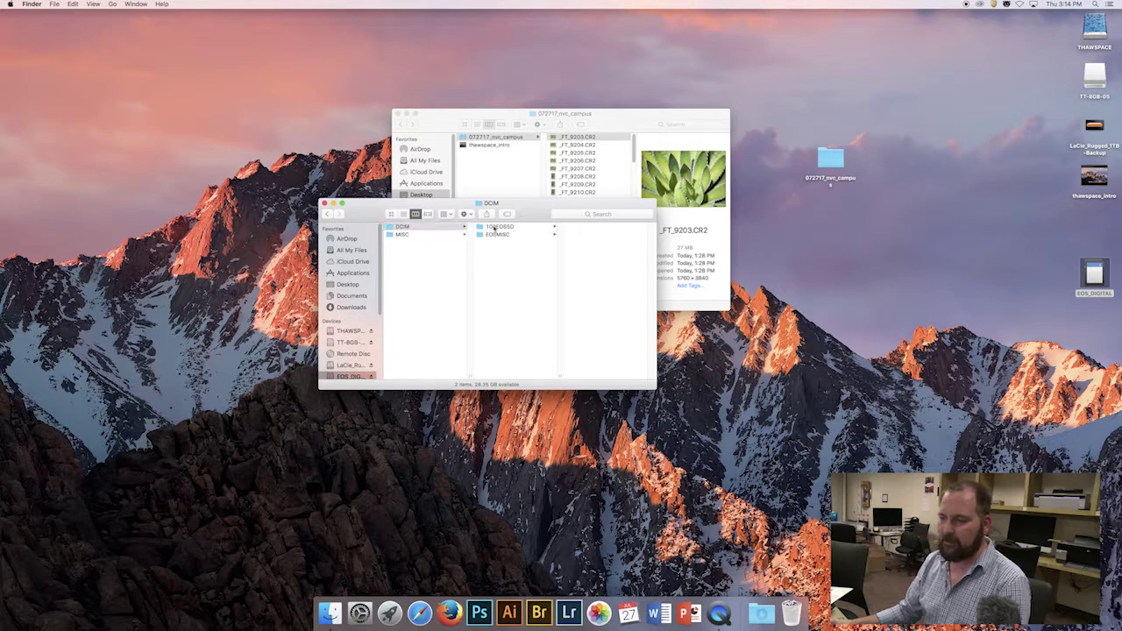
{"action": "left_click", "coordinate": [495, 227]}
{"action": "left_click_drag", "start_coordinate": [529, 210], "coordinate": [411, 262]}
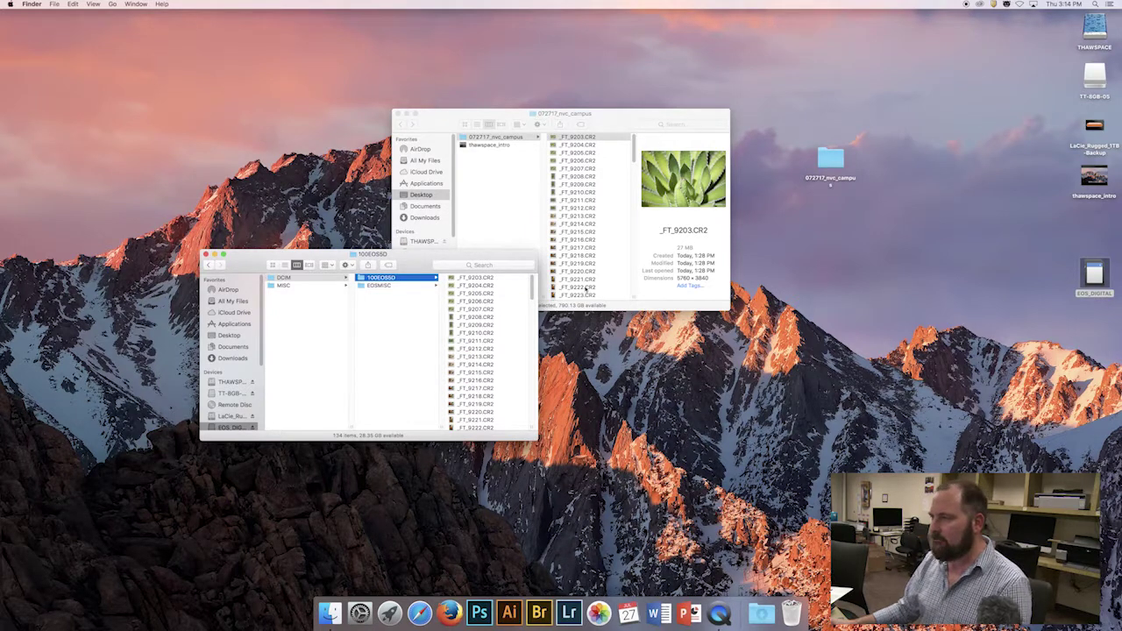
{"action": "left_click", "coordinate": [207, 254]}
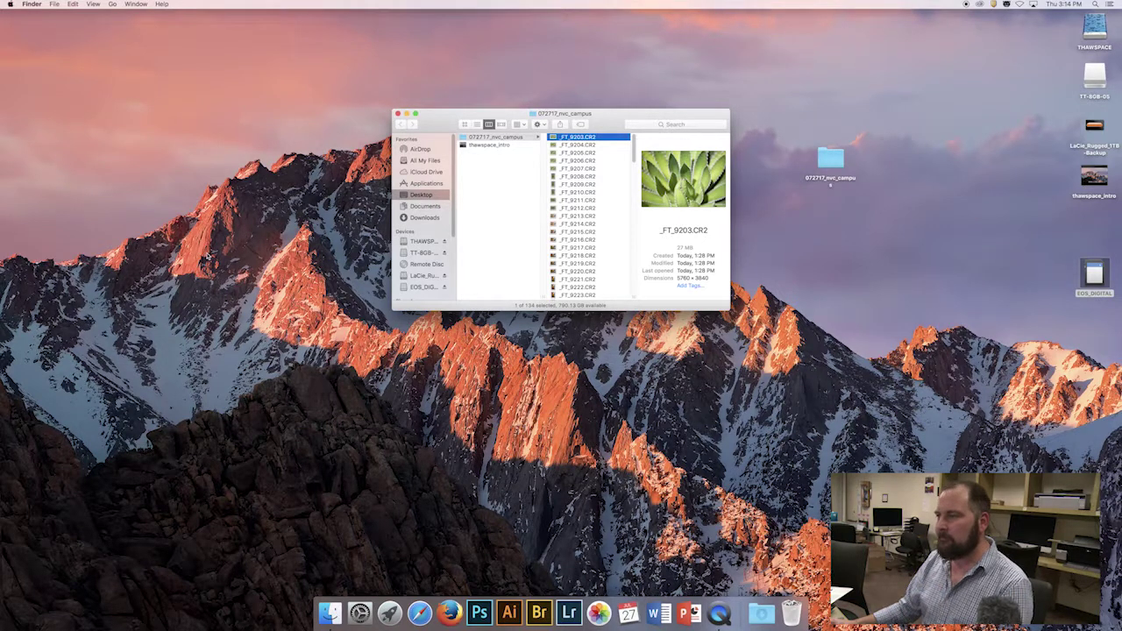
{"action": "left_click", "coordinate": [522, 141]}
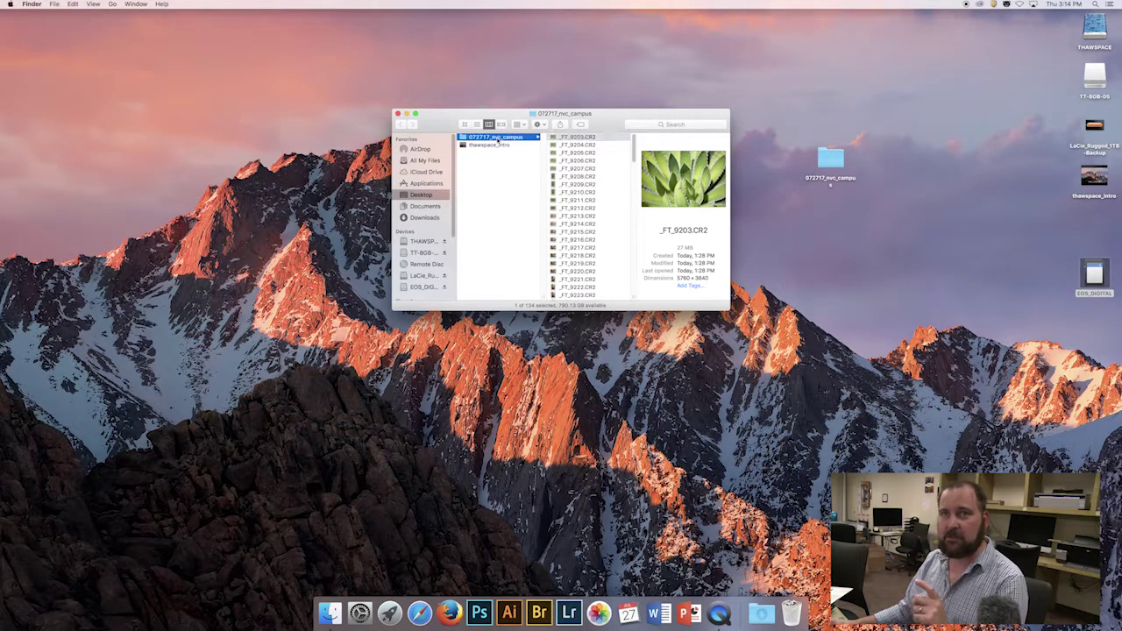
{"action": "left_click", "coordinate": [498, 138]}
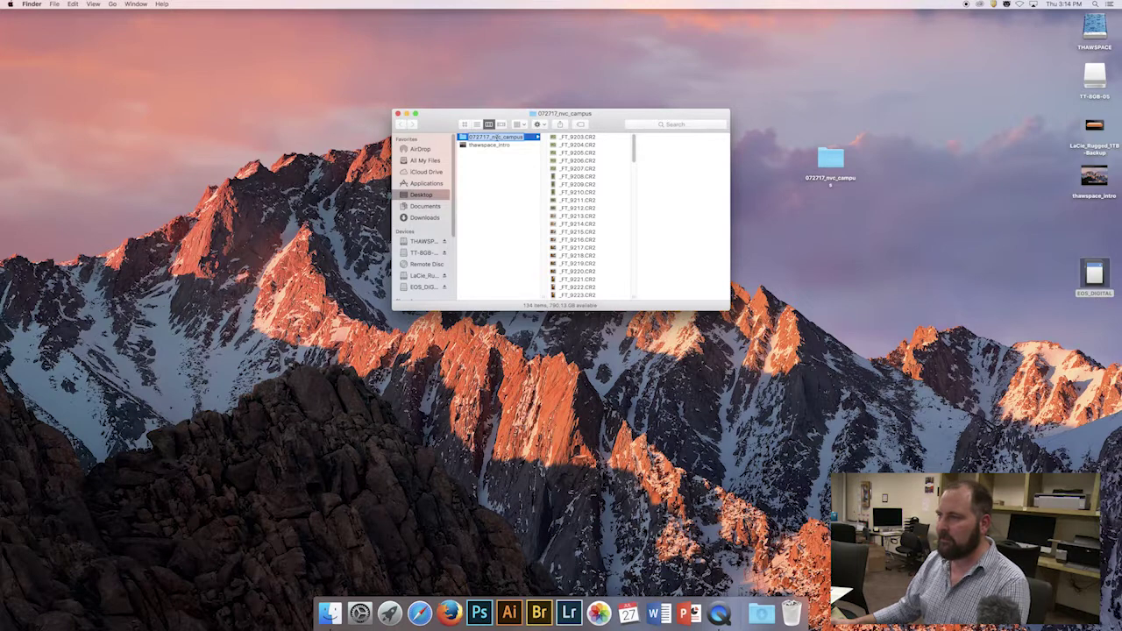
Copy the folder name, then drag 072717_nvc_campus onto the Bridge Dock icon to browse it
{"action": "right_click", "coordinate": [497, 139]}
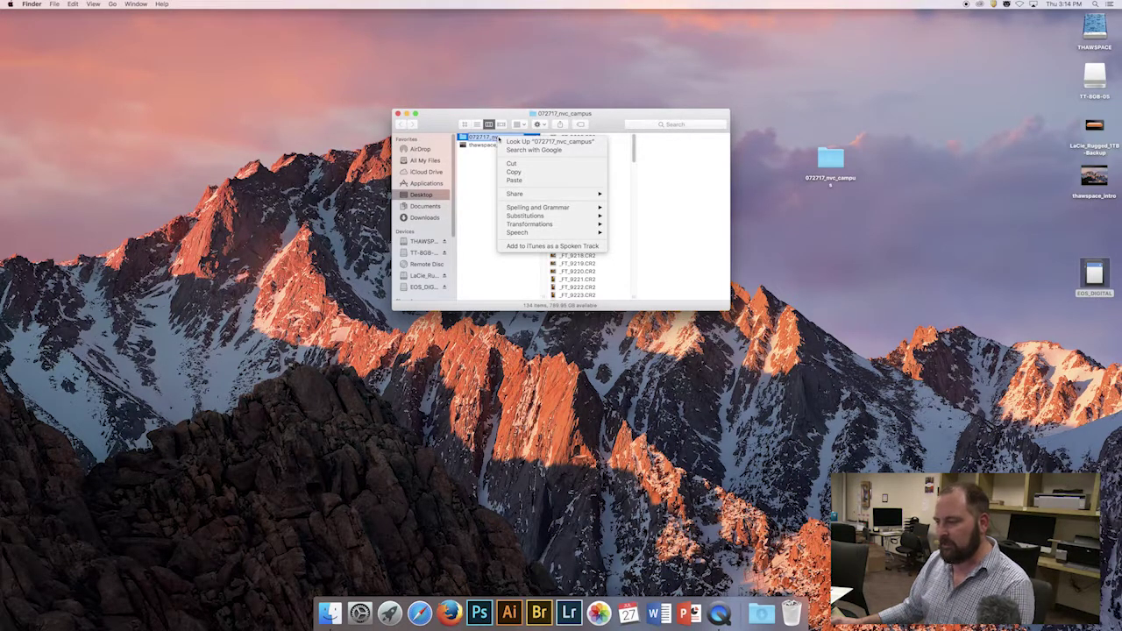
{"action": "left_click", "coordinate": [514, 172]}
{"action": "left_click", "coordinate": [1095, 276]}
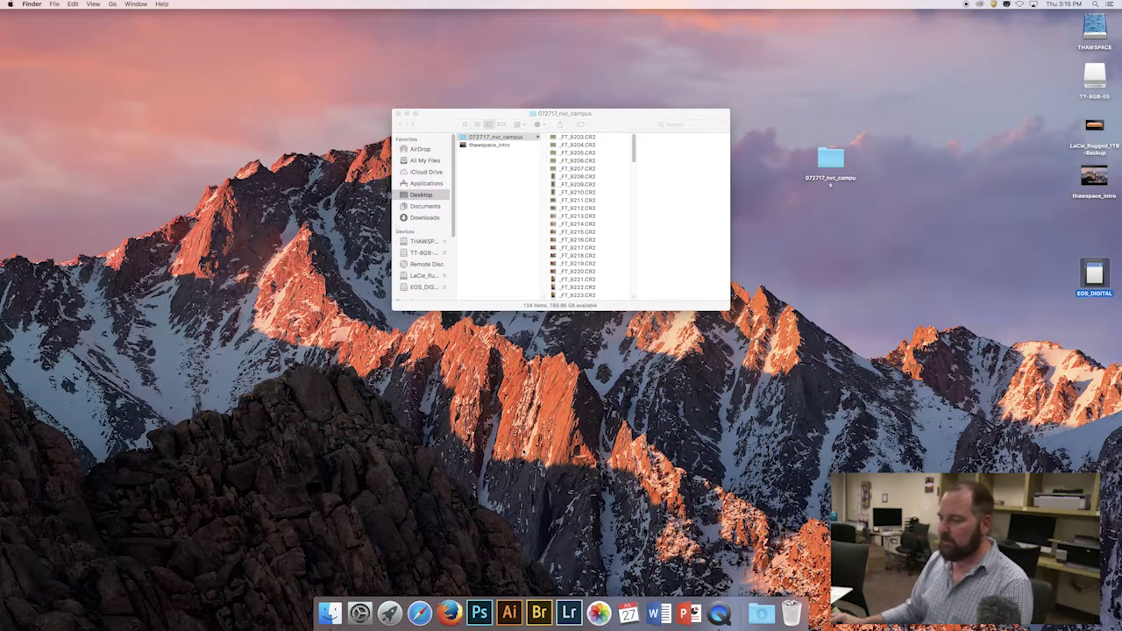
{"action": "left_click_drag", "start_coordinate": [577, 177], "coordinate": [540, 615]}
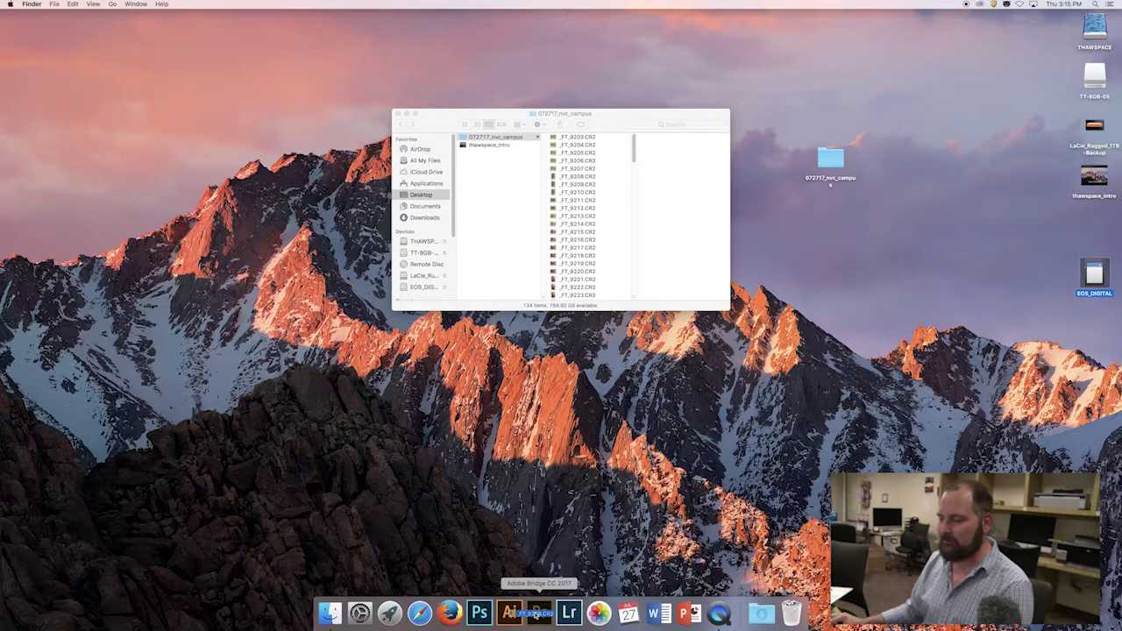
{"action": "left_click_drag", "start_coordinate": [536, 614], "coordinate": [543, 617]}
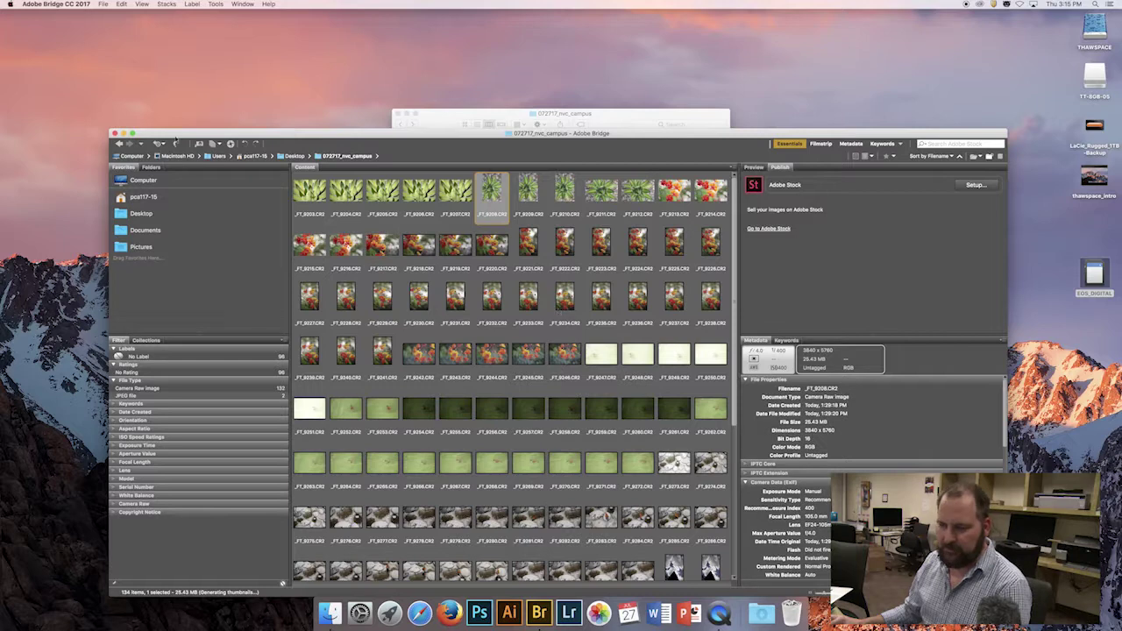
Raise the Bridge window, choose Edit > Select All for the 134 photos, and open Tools > Batch Rename
{"action": "left_click_drag", "start_coordinate": [251, 132], "coordinate": [230, 13]}
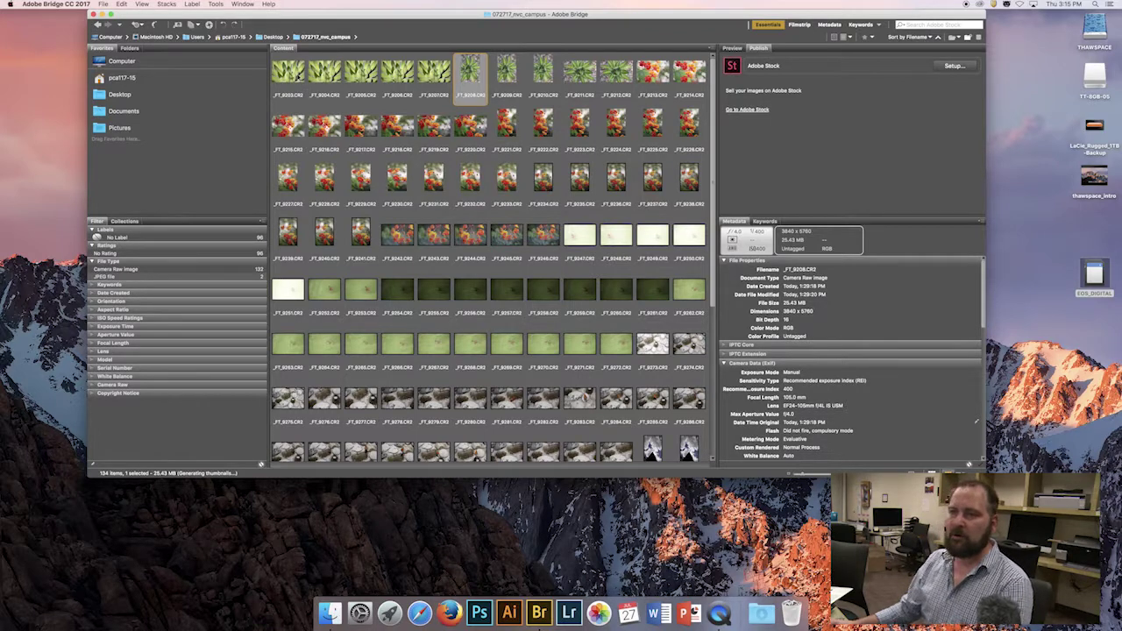
{"action": "key", "text": "super+c"}
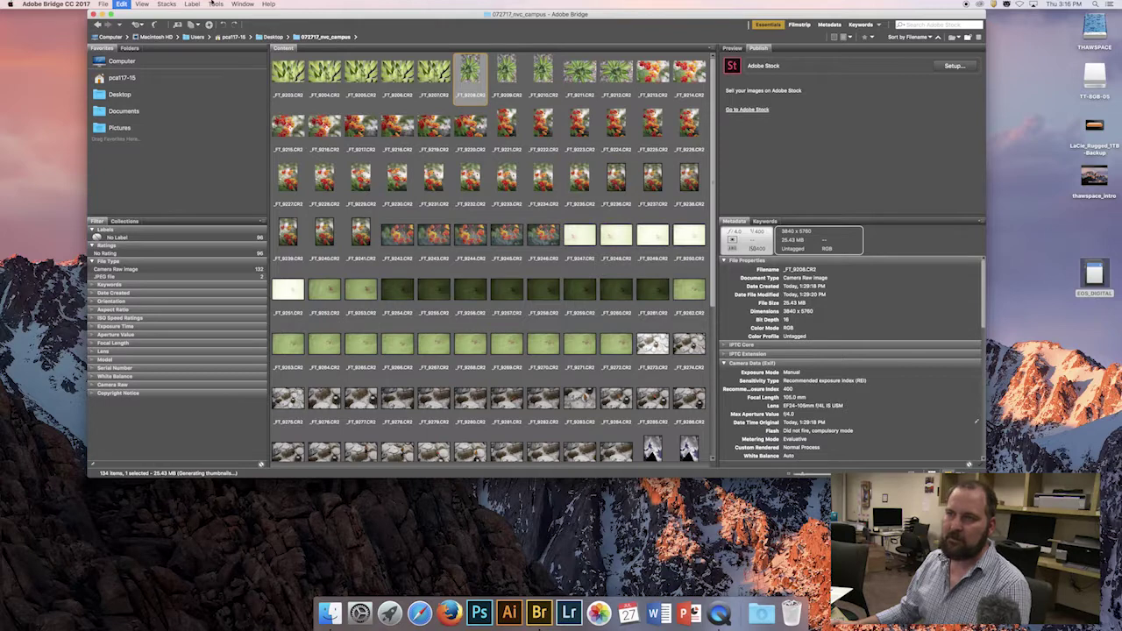
{"action": "key", "text": "super+a"}
{"action": "left_click", "coordinate": [122, 5]}
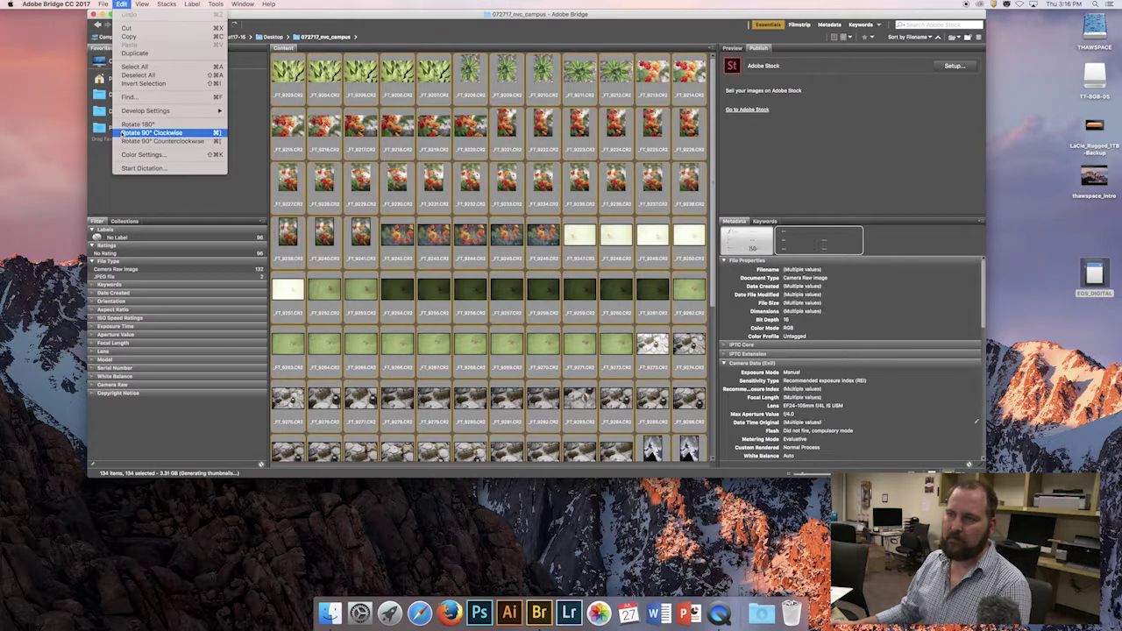
{"action": "left_click", "coordinate": [147, 66]}
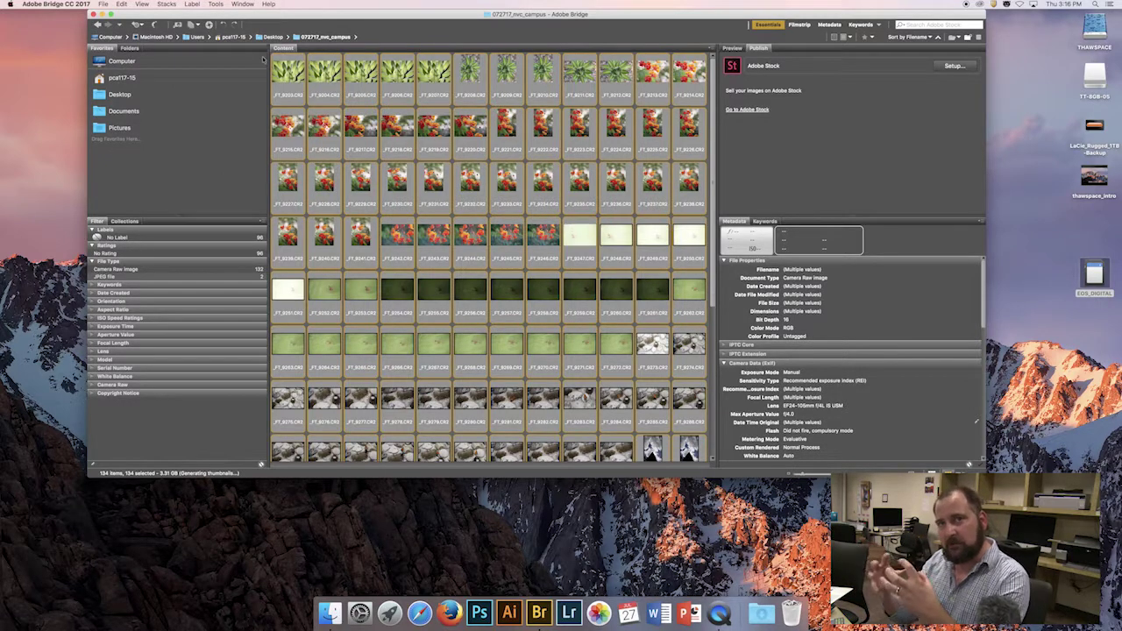
{"action": "left_click", "coordinate": [216, 4]}
{"action": "left_click", "coordinate": [217, 16]}
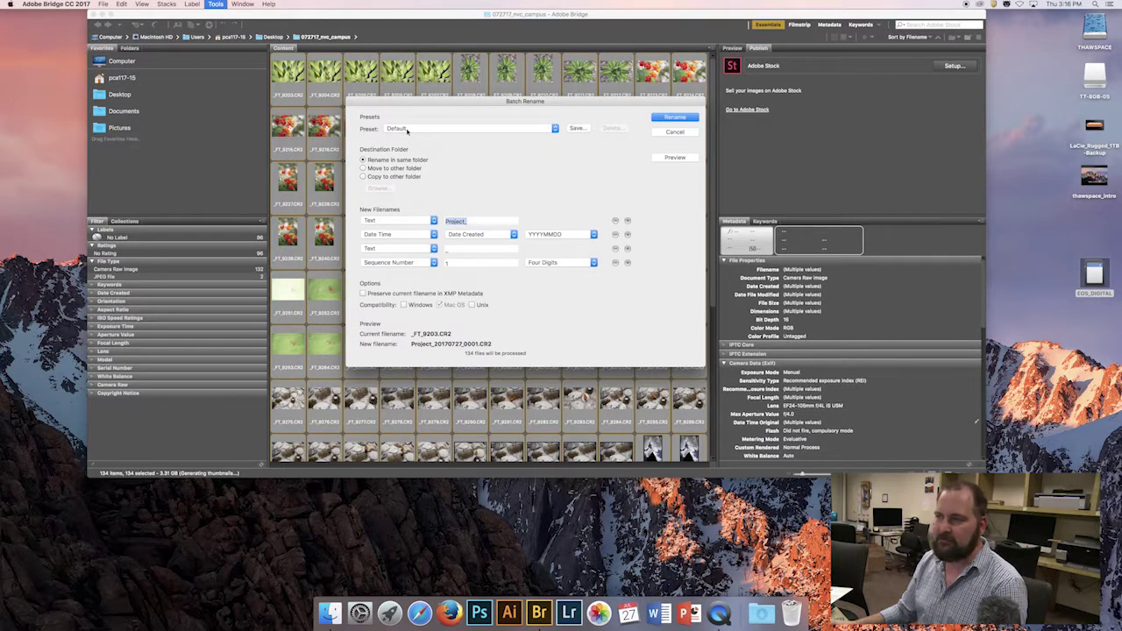
Keep the Default preset, set the text prefix to nvc_campus, and remove the Date Created part
{"action": "left_click", "coordinate": [405, 129]}
{"action": "left_click", "coordinate": [436, 138]}
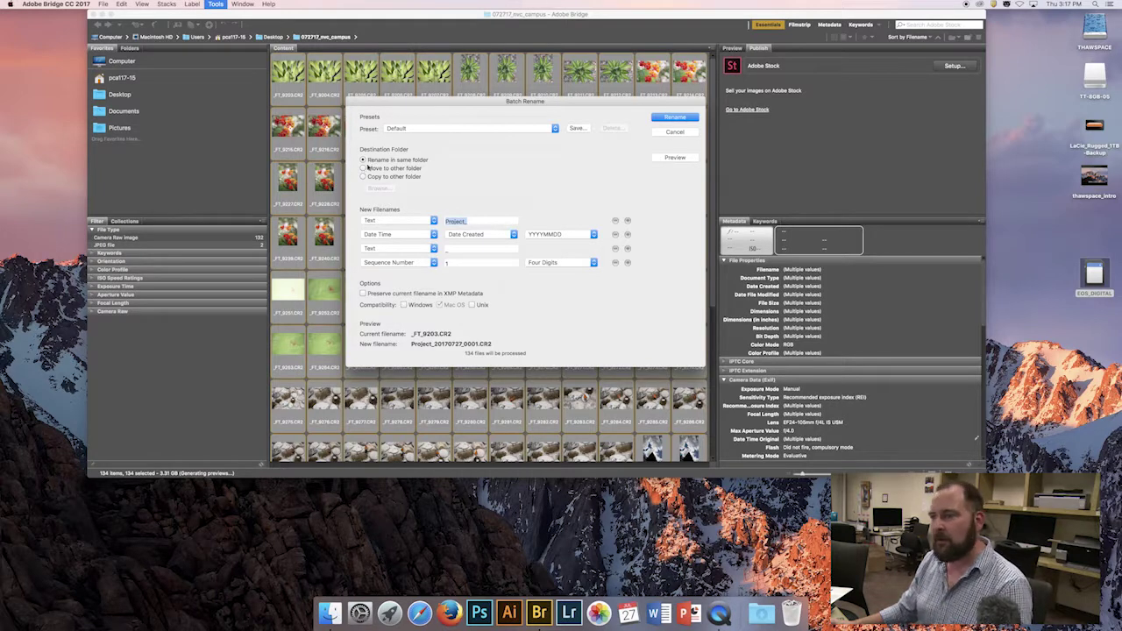
{"action": "left_click", "coordinate": [386, 222]}
{"action": "left_click", "coordinate": [398, 221]}
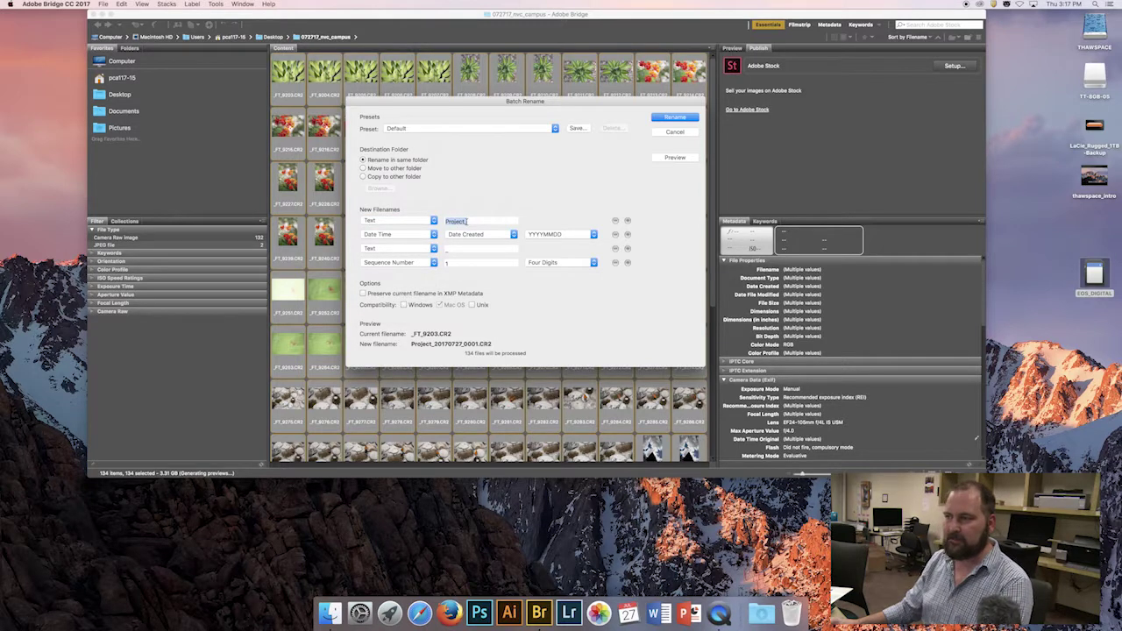
{"action": "key", "text": "super+v"}
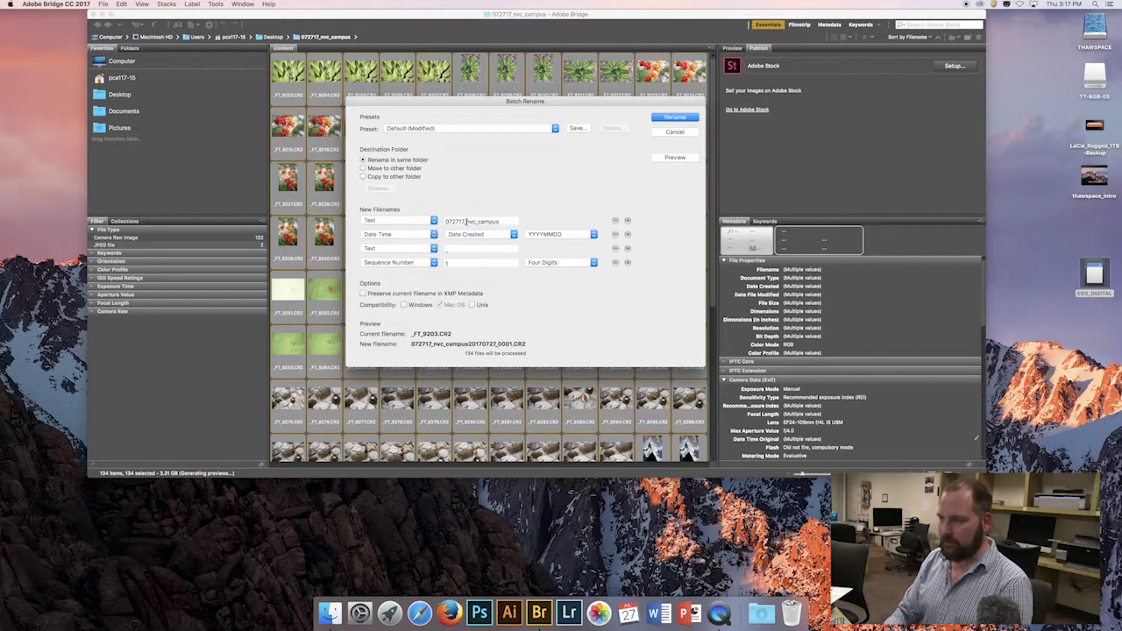
{"action": "left_click_drag", "start_coordinate": [466, 222], "coordinate": [410, 219]}
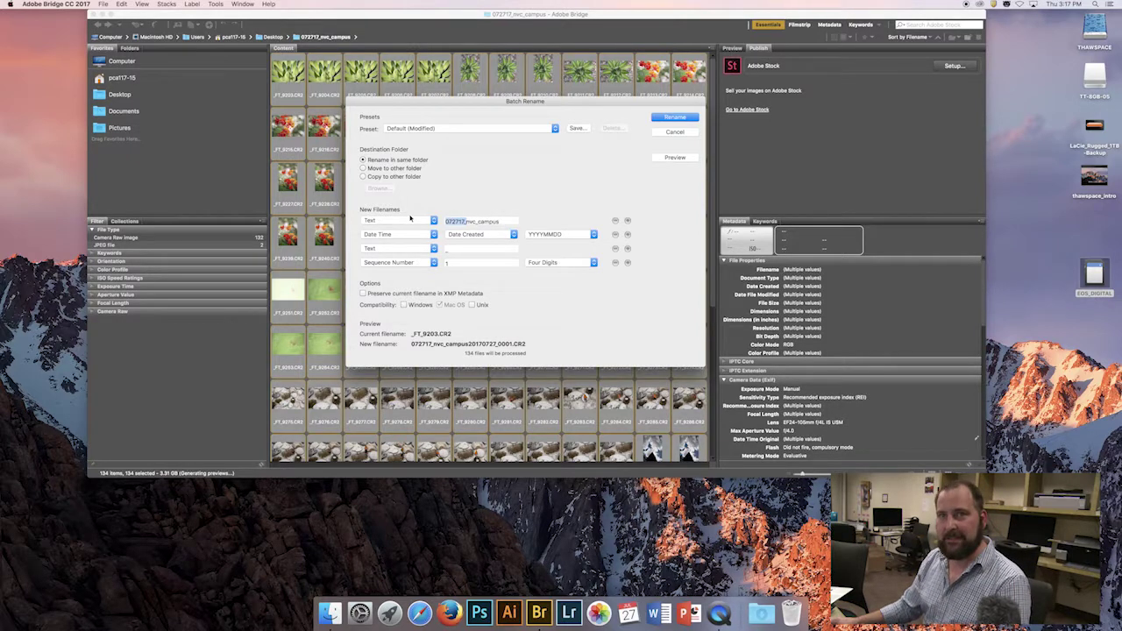
{"action": "key", "text": "BackSpace"}
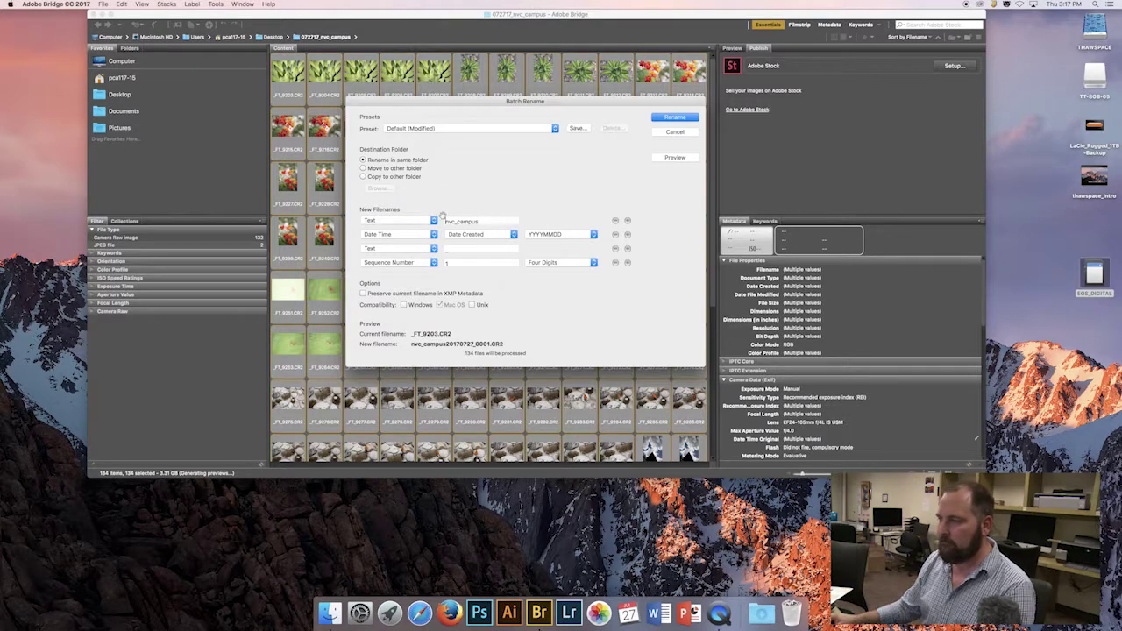
{"action": "left_click", "coordinate": [490, 221]}
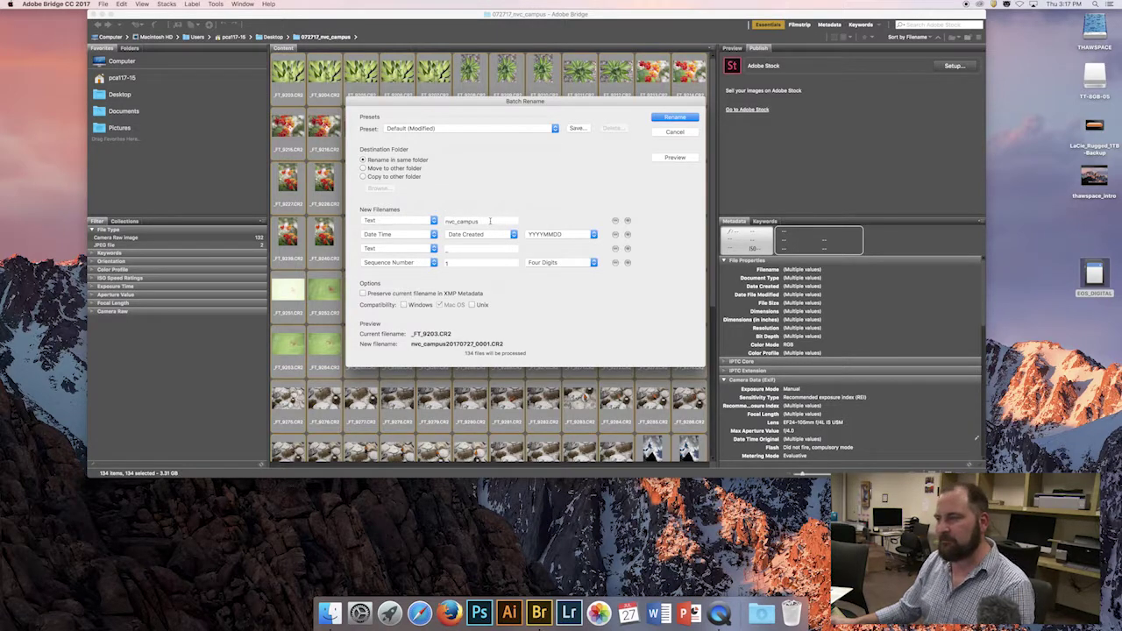
{"action": "left_click", "coordinate": [615, 235]}
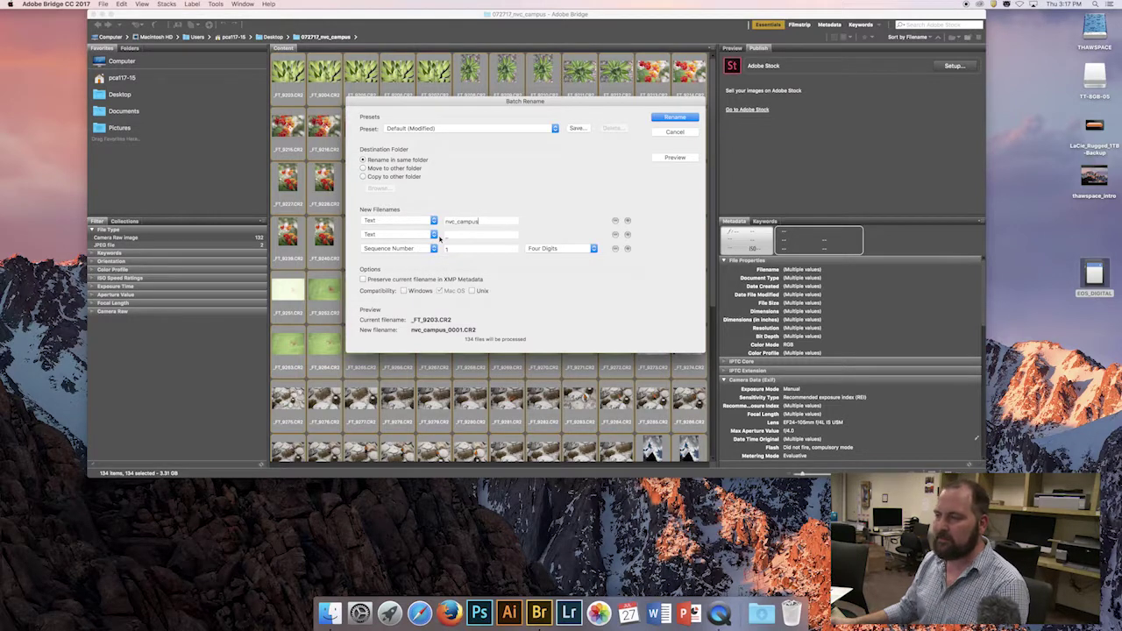
End names with the original filename's Number Suffix, enable Windows and Unix compatibility, and rename
{"action": "left_click", "coordinate": [422, 250]}
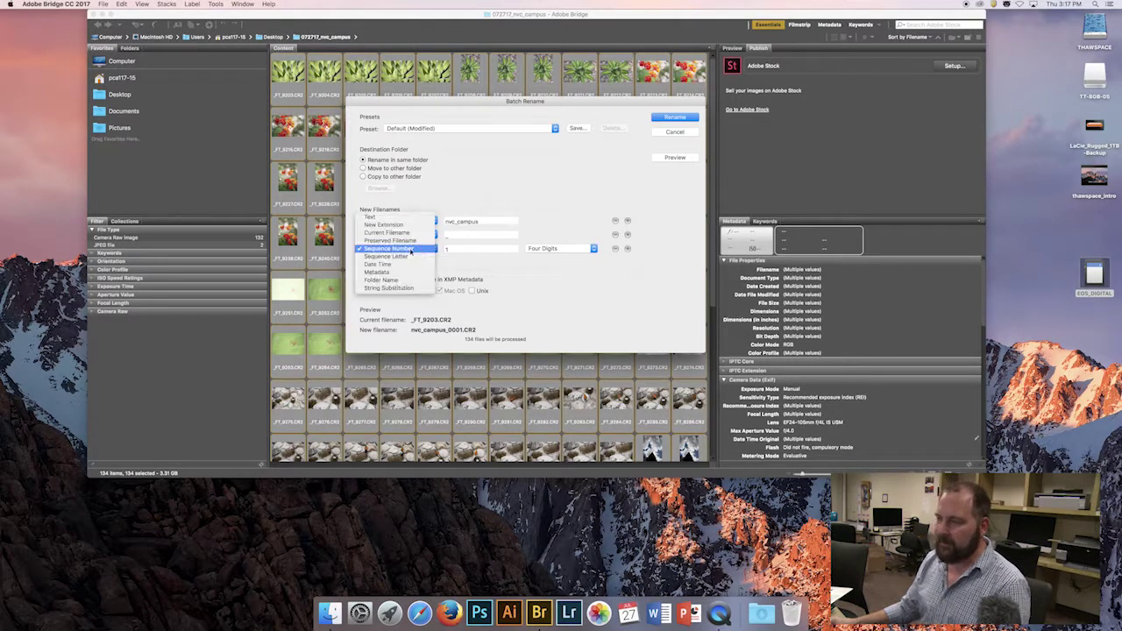
{"action": "left_click", "coordinate": [406, 233]}
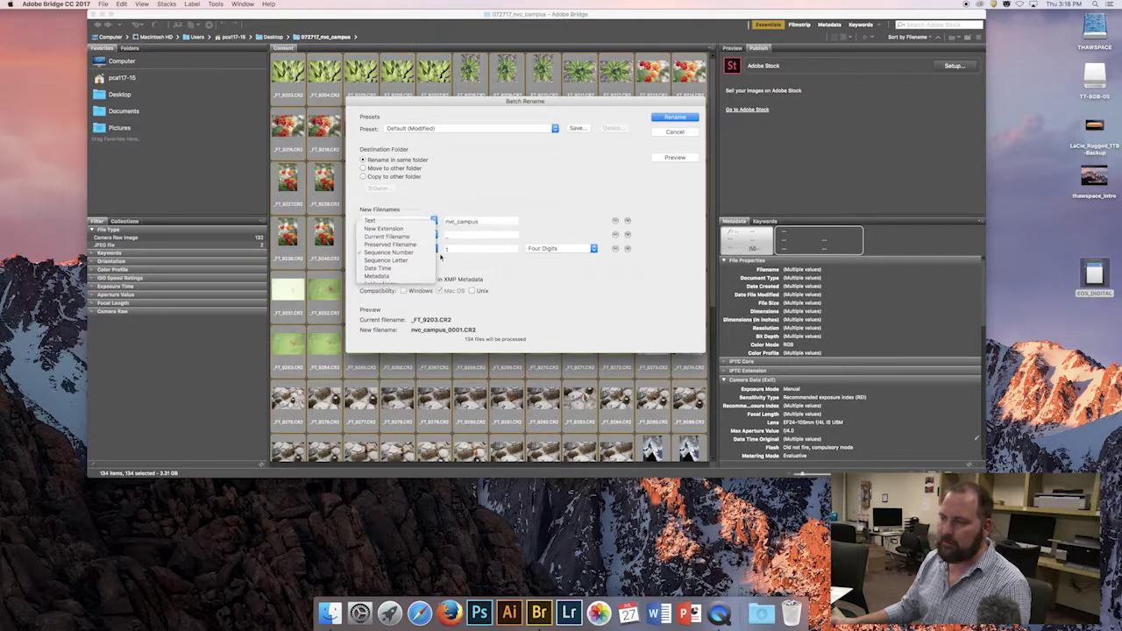
{"action": "left_click", "coordinate": [473, 248]}
{"action": "left_click", "coordinate": [473, 264]}
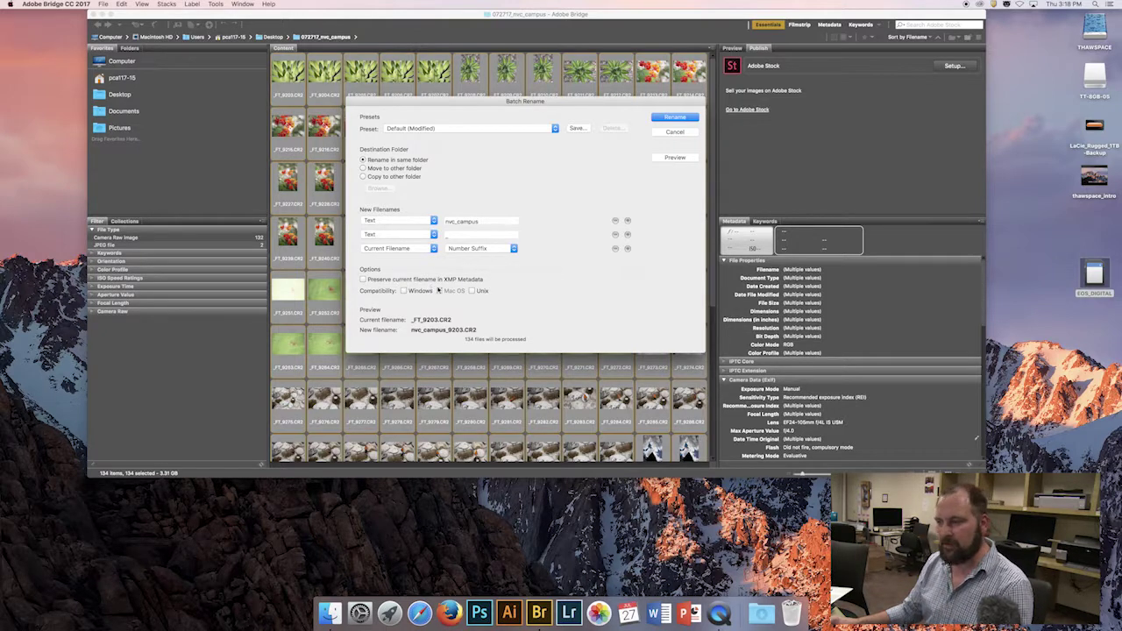
{"action": "left_click", "coordinate": [404, 291]}
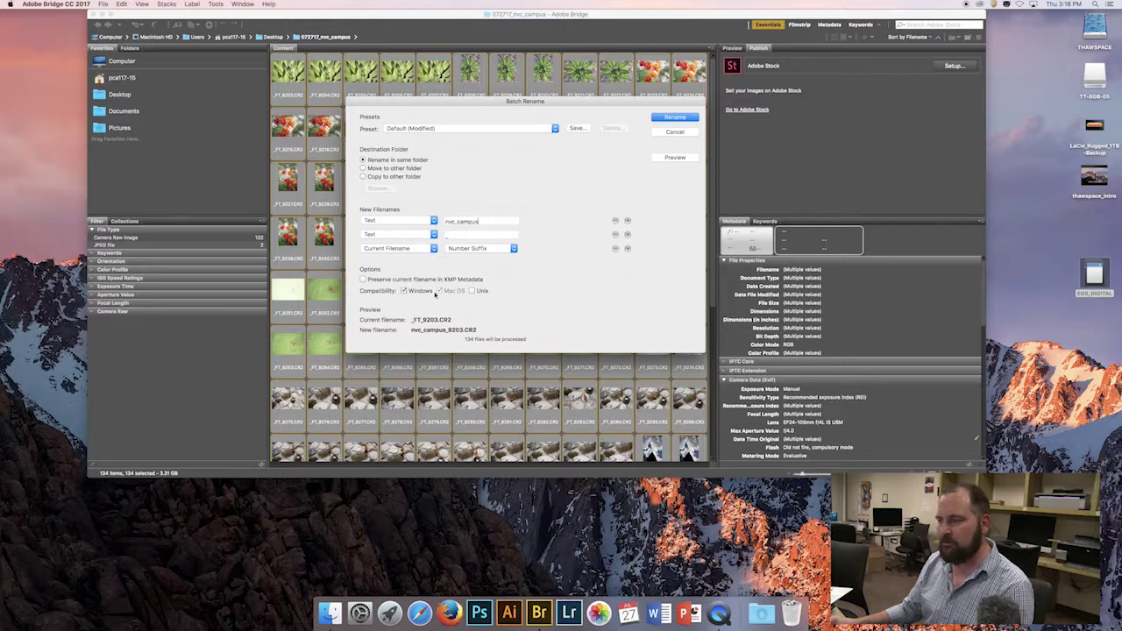
{"action": "left_click", "coordinate": [472, 291]}
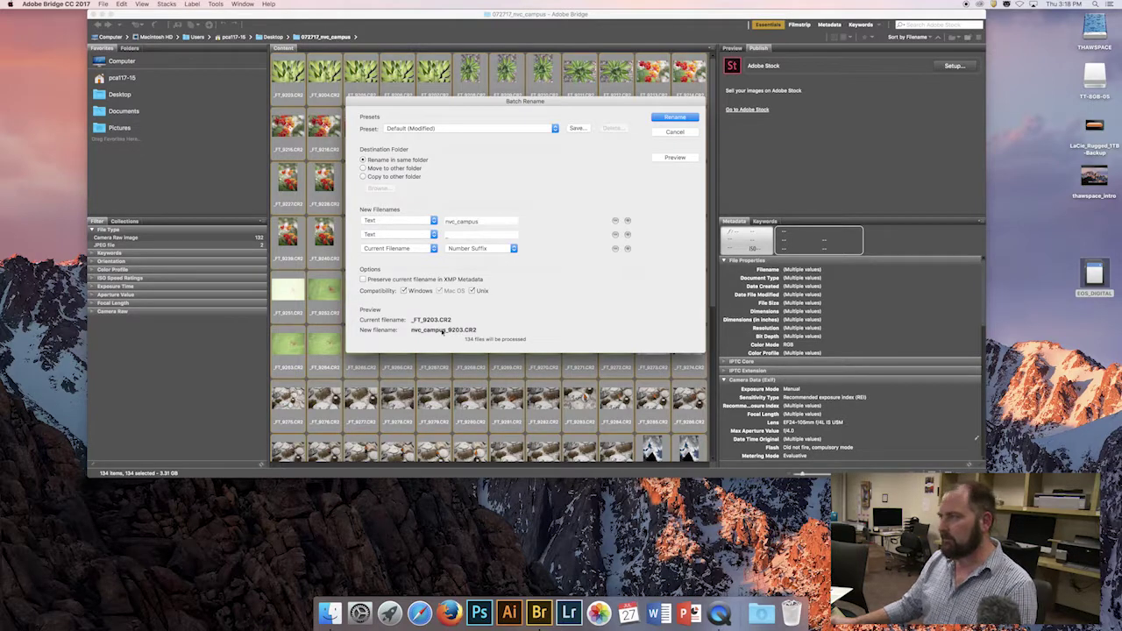
{"action": "left_click", "coordinate": [675, 117]}
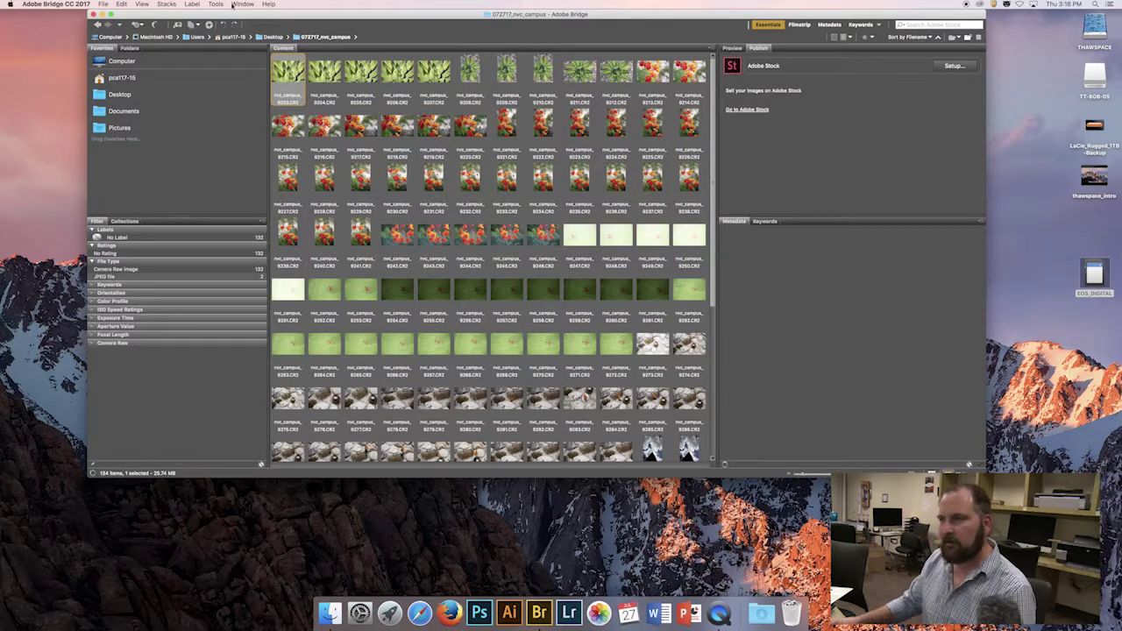
Select all the renamed nvc_campus photos and open File Info from the File menu
{"action": "key", "text": "super+a"}
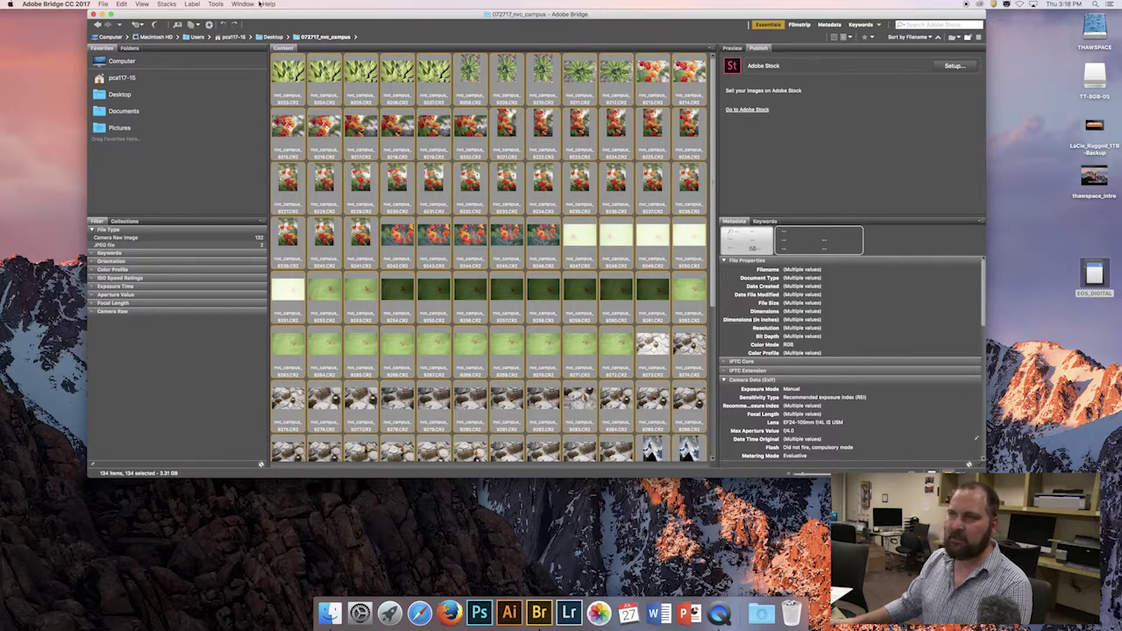
{"action": "left_click", "coordinate": [101, 4]}
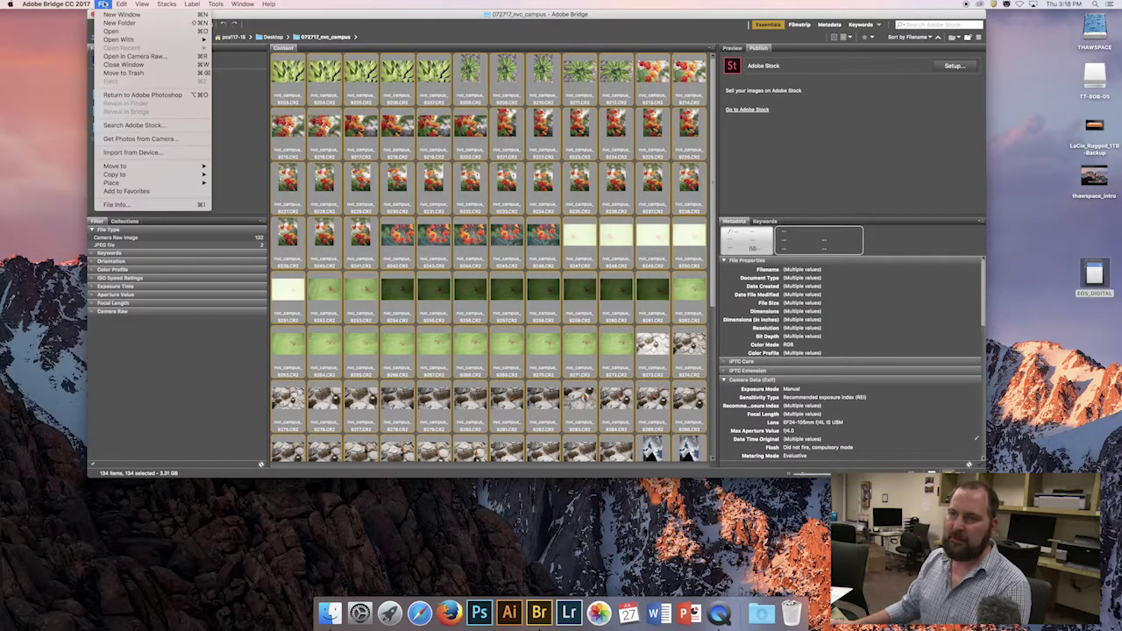
{"action": "left_click", "coordinate": [156, 207]}
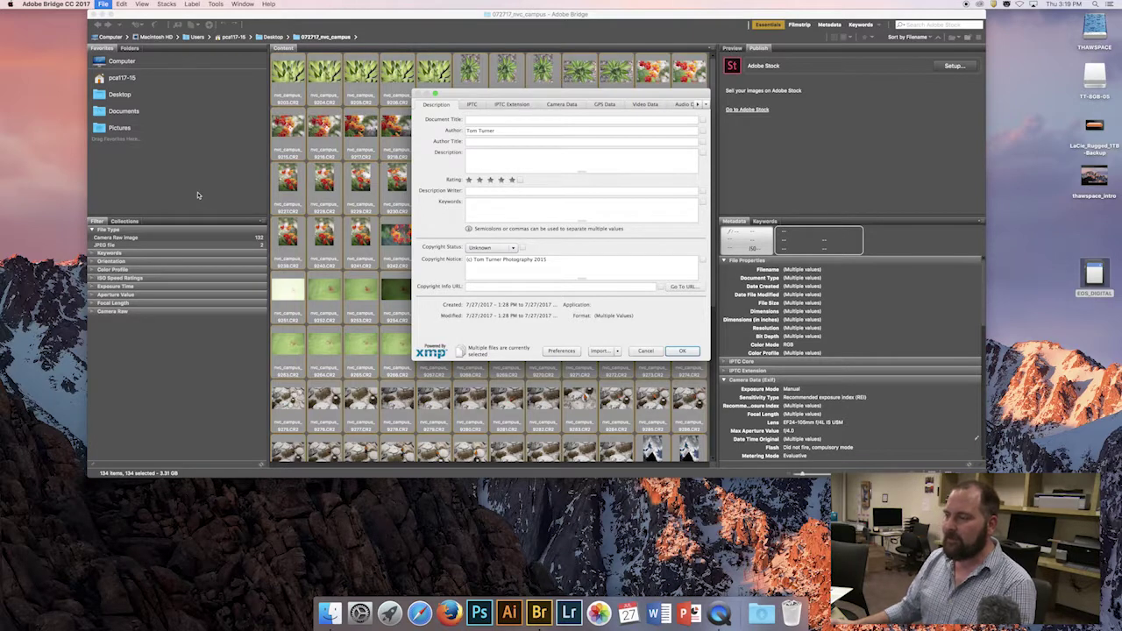
Move the File Info dialog left and browse the video and audio metadata sections
{"action": "left_click_drag", "start_coordinate": [597, 93], "coordinate": [527, 96]}
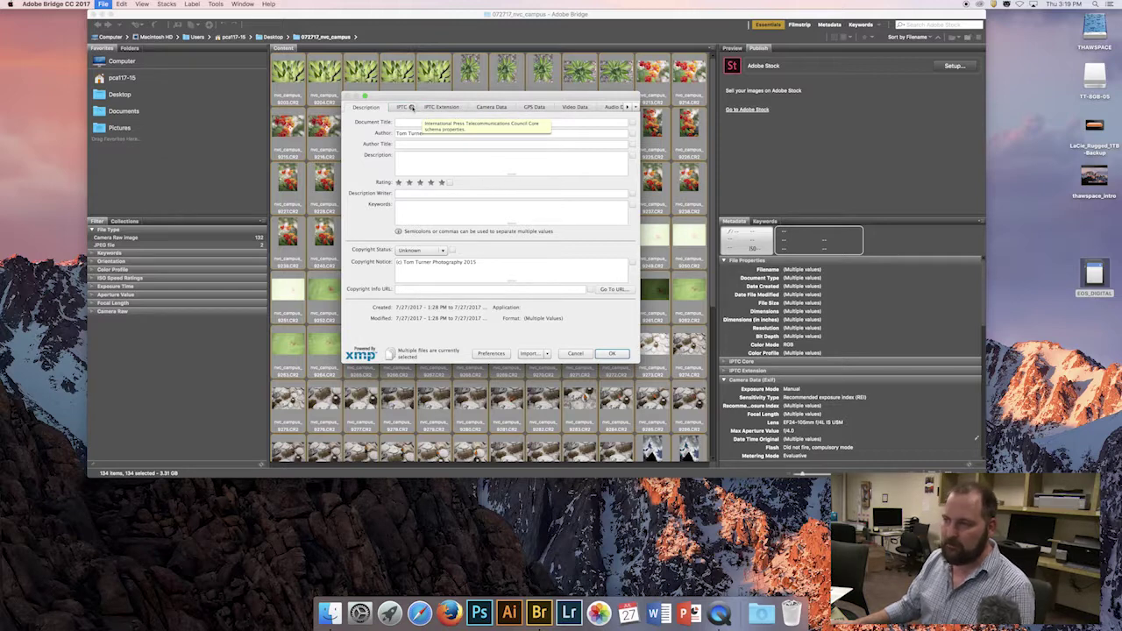
{"action": "scroll", "coordinate": [411, 107], "scroll_direction": "right", "scroll_amount": 1}
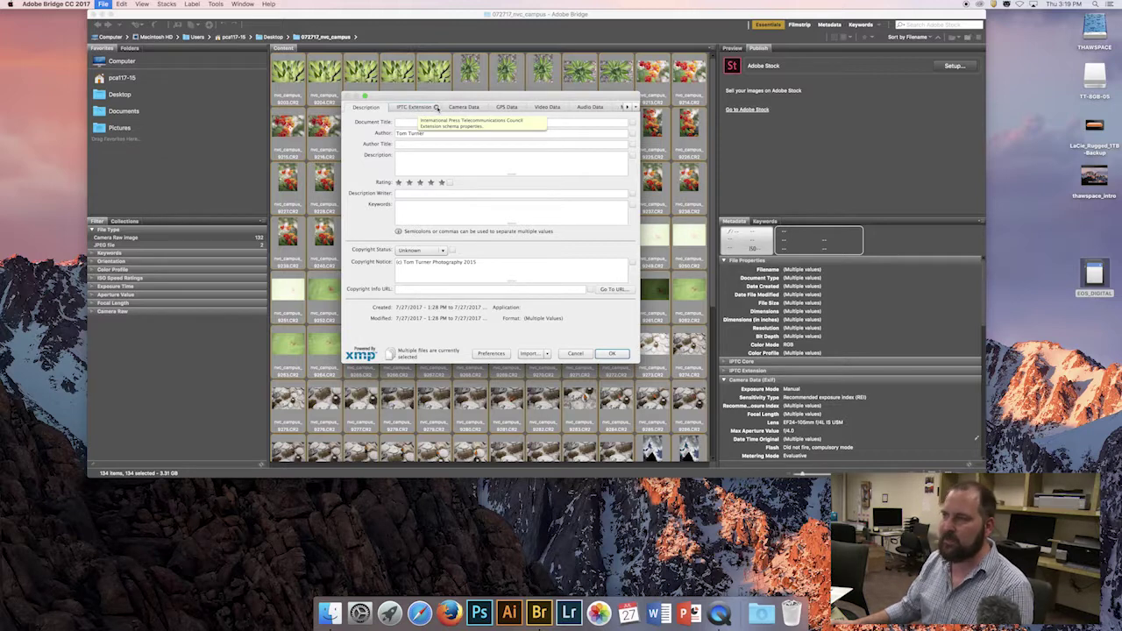
{"action": "scroll", "coordinate": [436, 107], "scroll_direction": "right", "scroll_amount": 2}
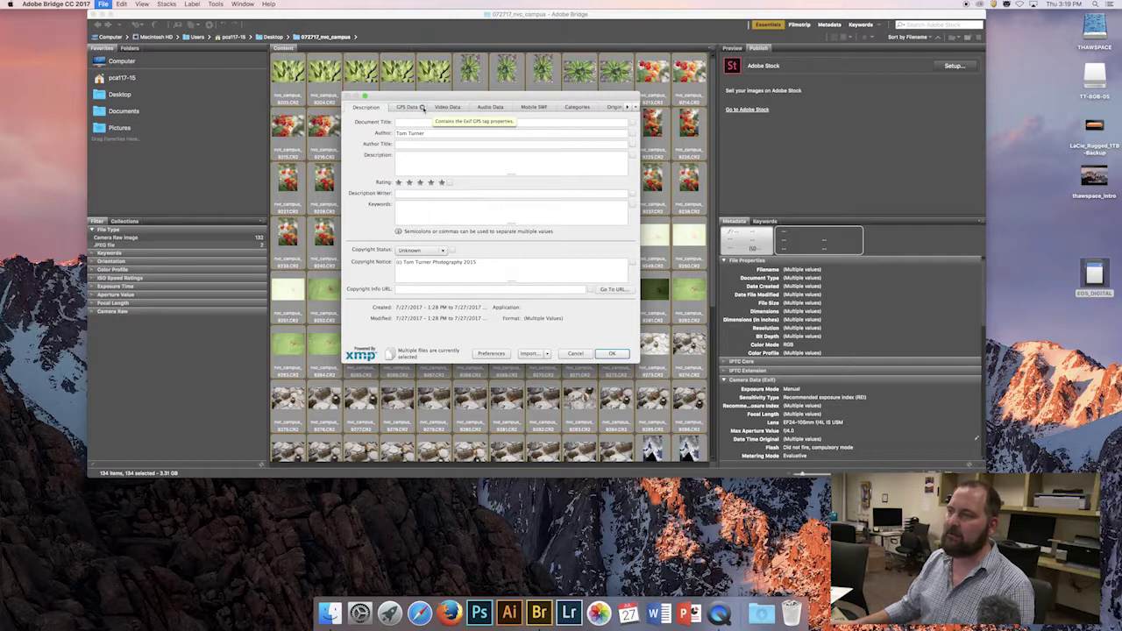
{"action": "scroll", "coordinate": [423, 107], "scroll_direction": "right", "scroll_amount": 1}
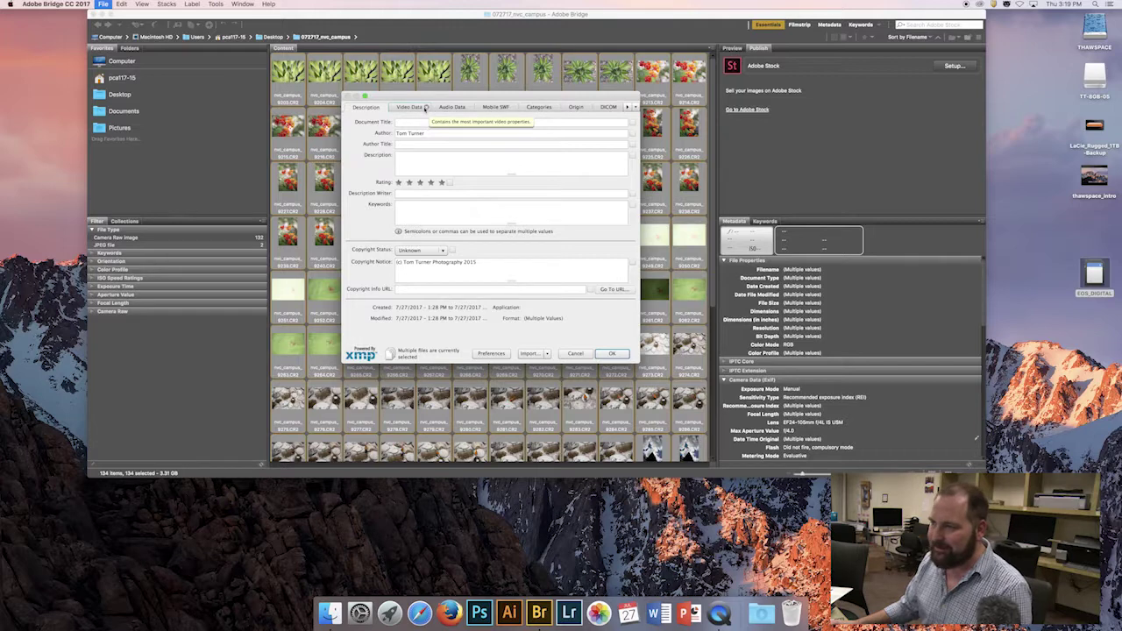
{"action": "left_click", "coordinate": [426, 107]}
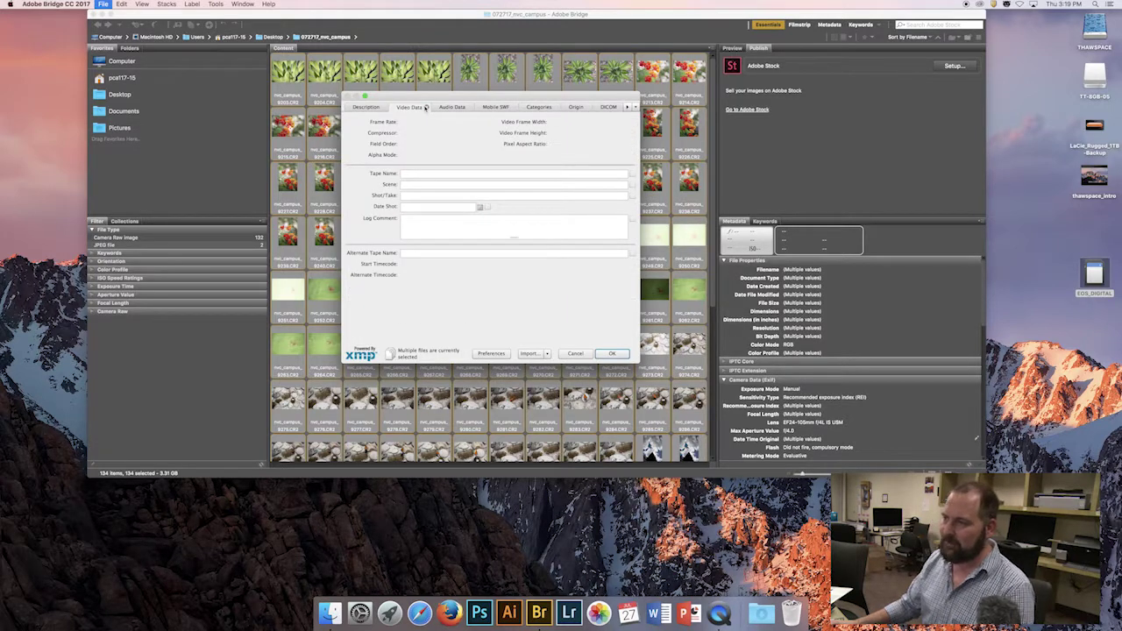
{"action": "scroll", "coordinate": [426, 107], "scroll_direction": "right", "scroll_amount": 1}
{"action": "left_click", "coordinate": [427, 108]}
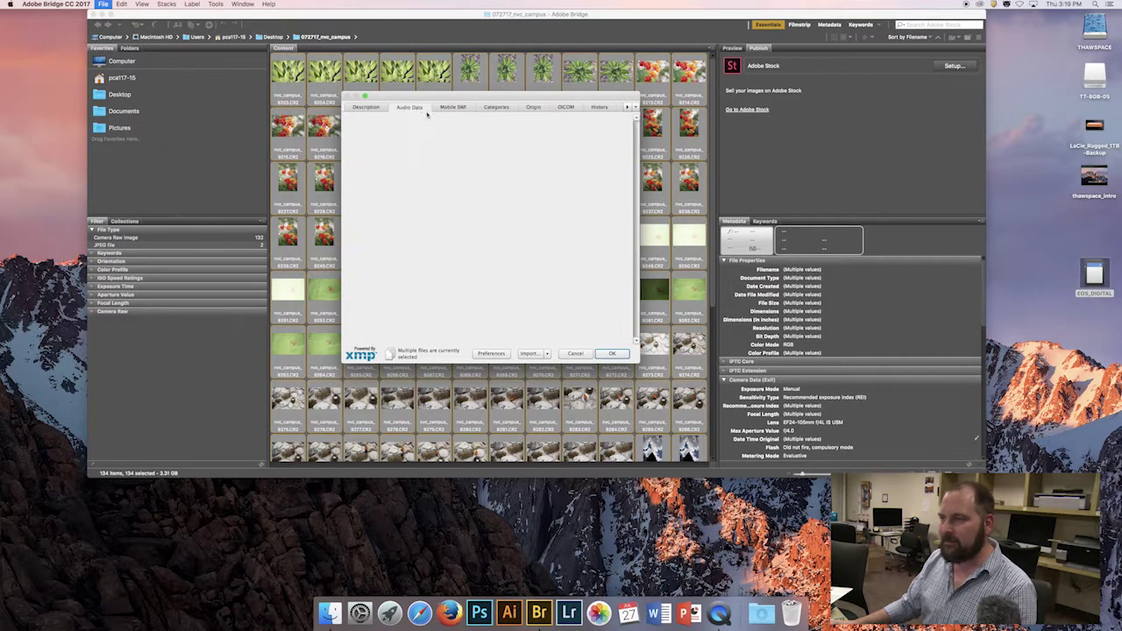
Browse the Mobile SWF and Categories sections, settling on the Origin fields
{"action": "scroll", "coordinate": [427, 108], "scroll_direction": "right", "scroll_amount": 1}
{"action": "left_click", "coordinate": [429, 109]}
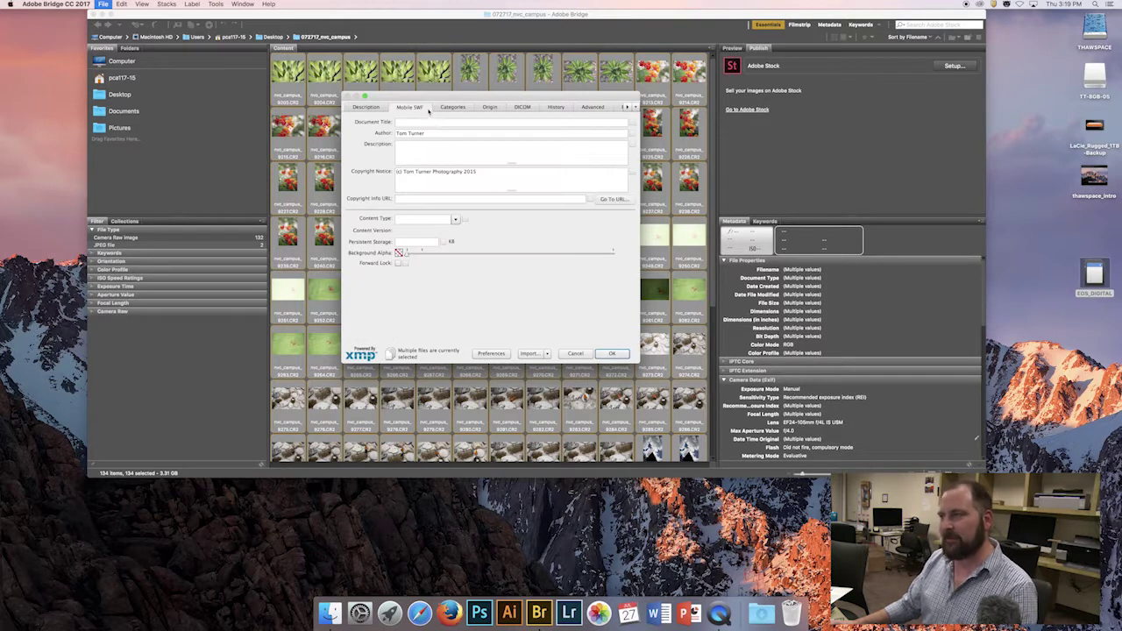
{"action": "scroll", "coordinate": [429, 109], "scroll_direction": "right", "scroll_amount": 1}
{"action": "left_click", "coordinate": [429, 109]}
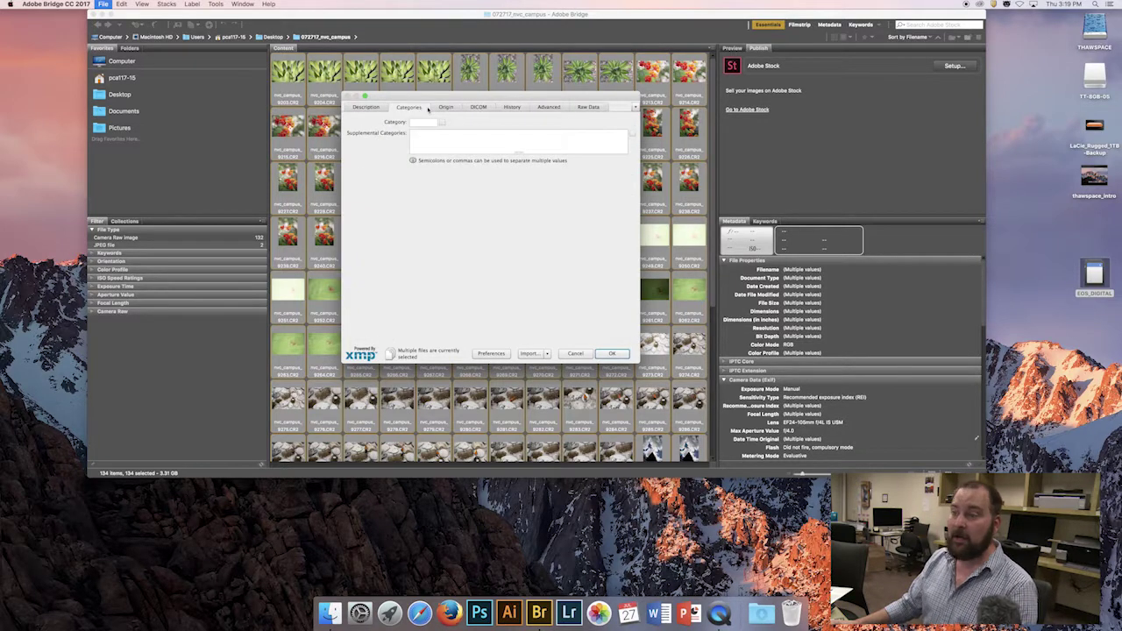
{"action": "scroll", "coordinate": [429, 109], "scroll_direction": "right", "scroll_amount": 1}
{"action": "left_click", "coordinate": [429, 109]}
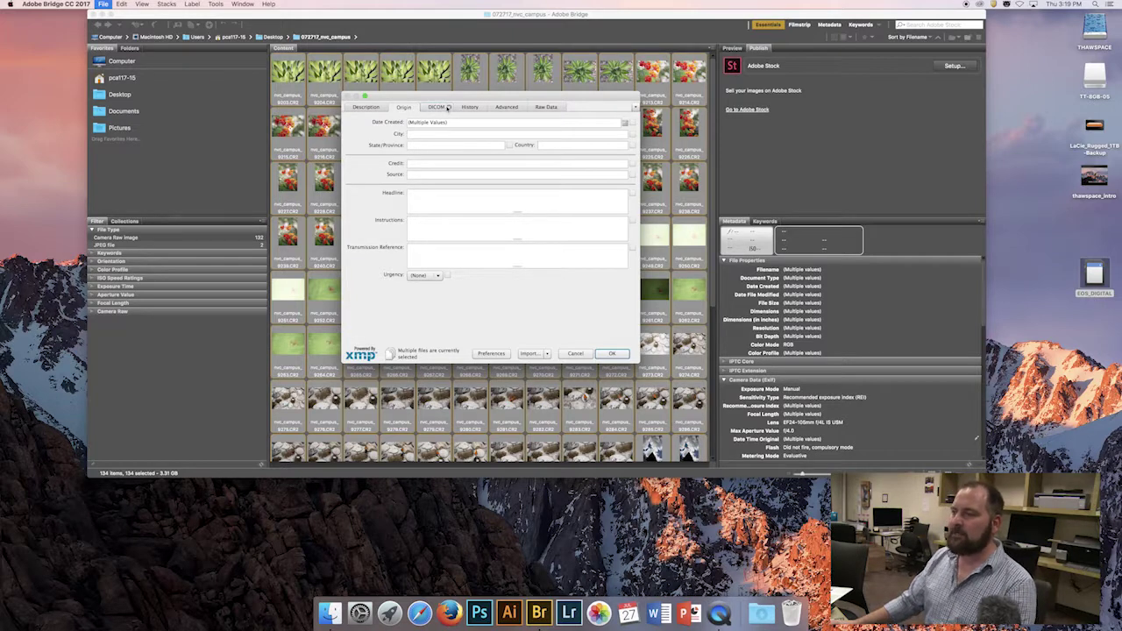
{"action": "scroll", "coordinate": [449, 107], "scroll_direction": "right", "scroll_amount": 1}
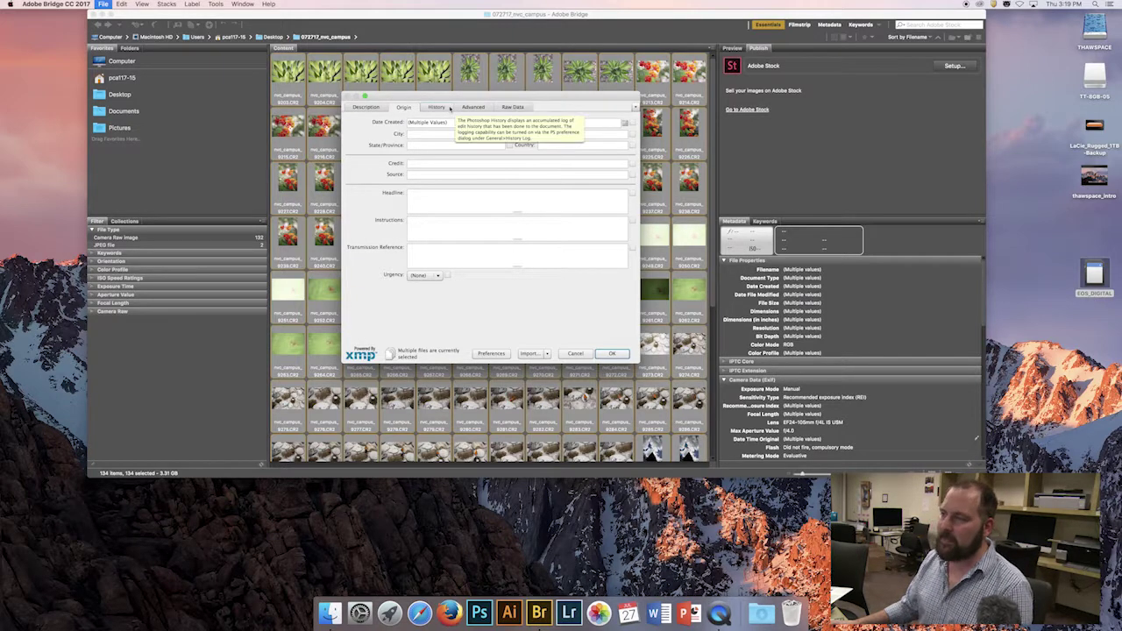
{"action": "scroll", "coordinate": [450, 107], "scroll_direction": "right", "scroll_amount": 1}
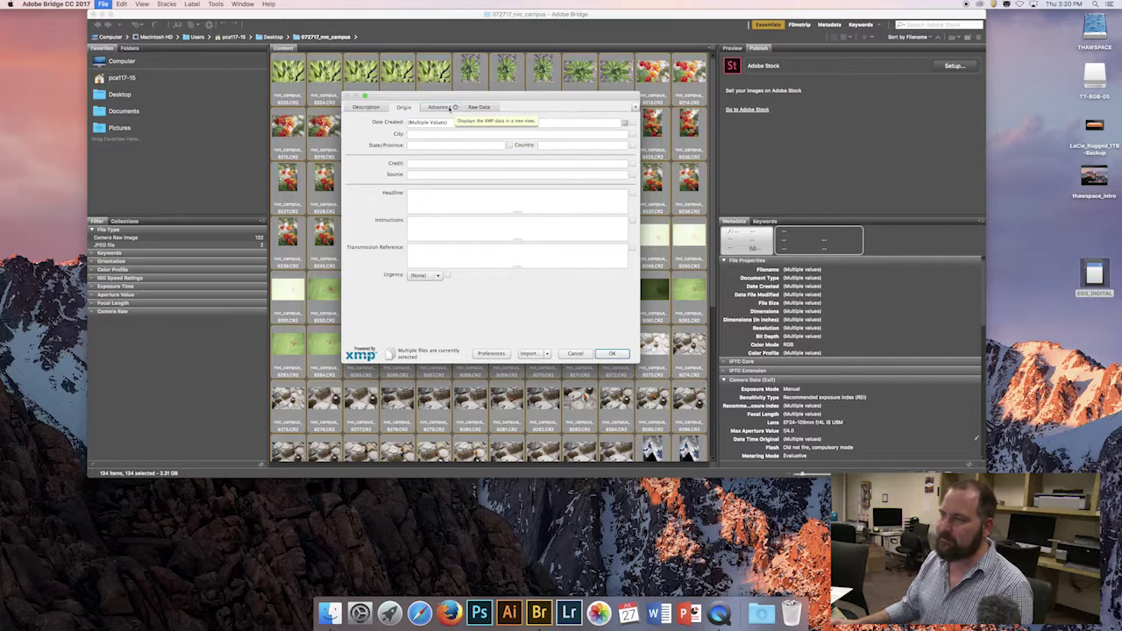
{"action": "scroll", "coordinate": [455, 107], "scroll_direction": "right", "scroll_amount": 1}
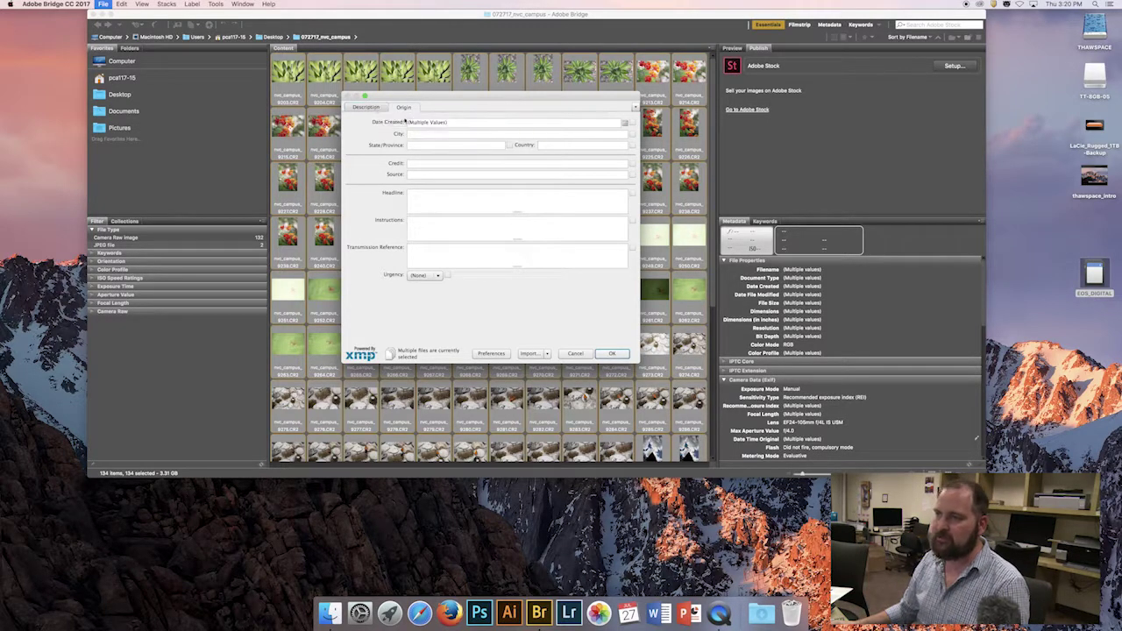
On Description, set Document Title to Northwest Vista Campus and Author Title to Photographer
{"action": "left_click", "coordinate": [374, 107]}
{"action": "left_click", "coordinate": [402, 107]}
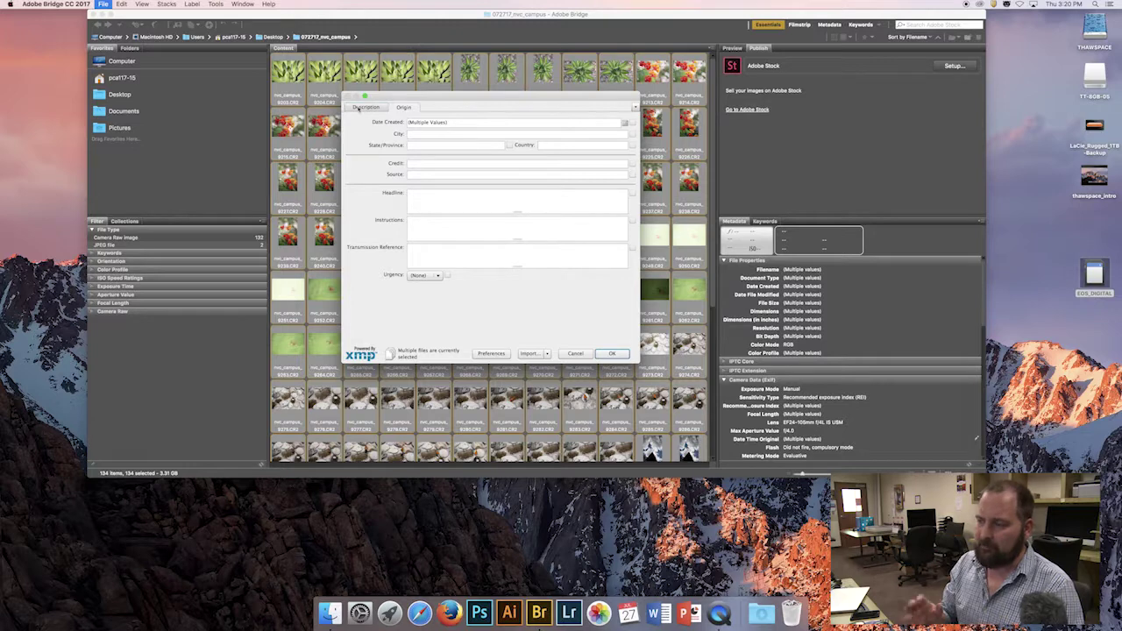
{"action": "left_click", "coordinate": [363, 107]}
{"action": "left_click", "coordinate": [412, 123]}
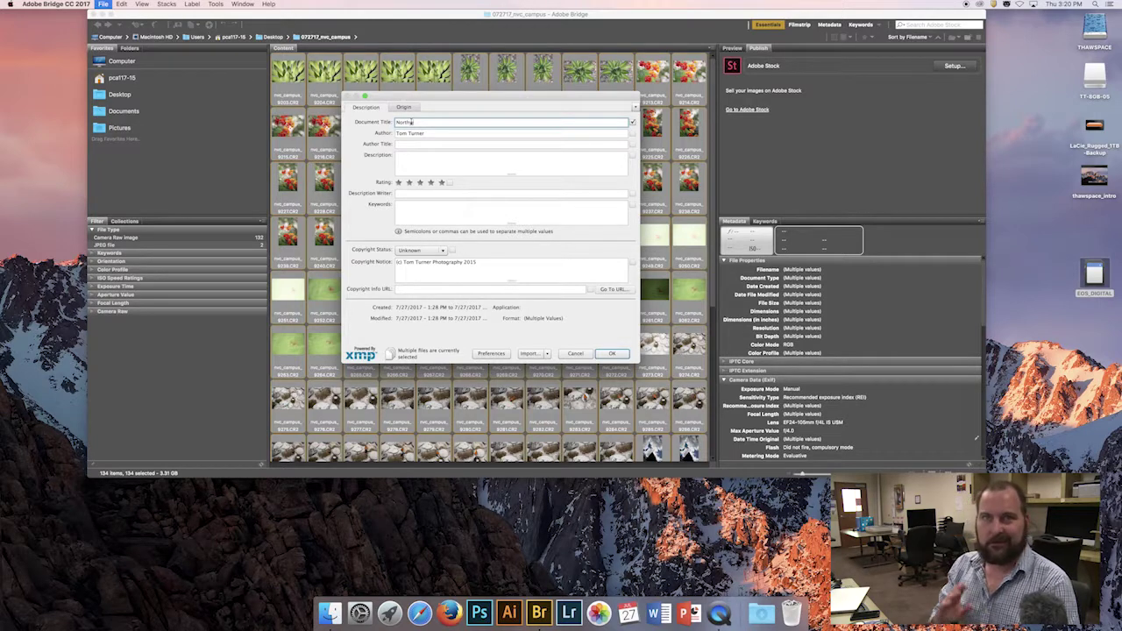
{"action": "type", "text": "Vista Campus"}
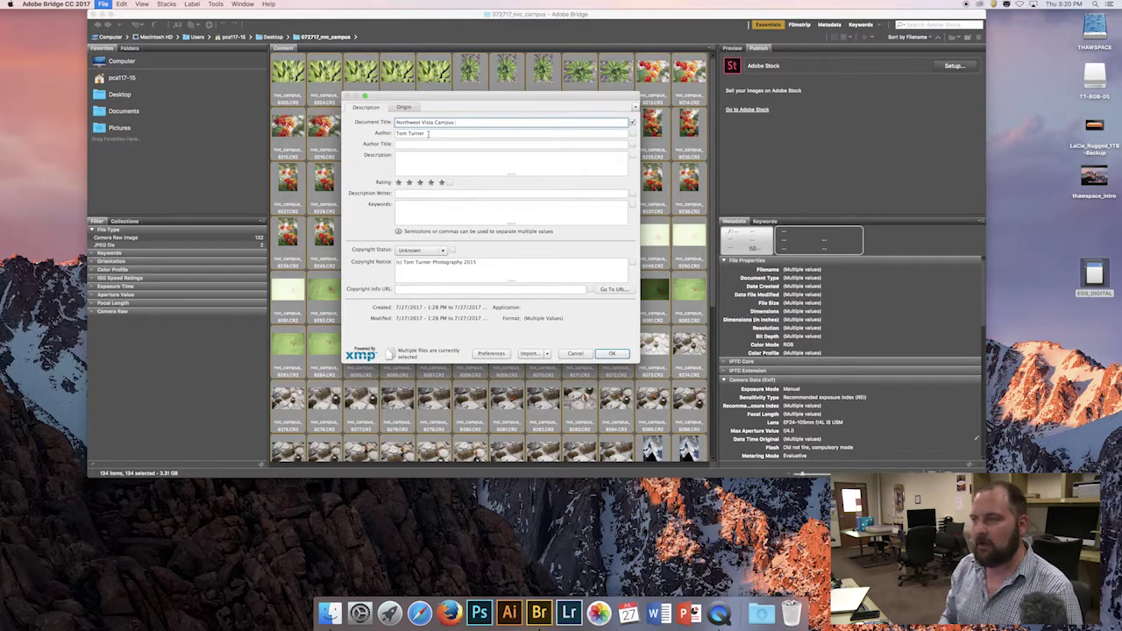
{"action": "left_click", "coordinate": [425, 143]}
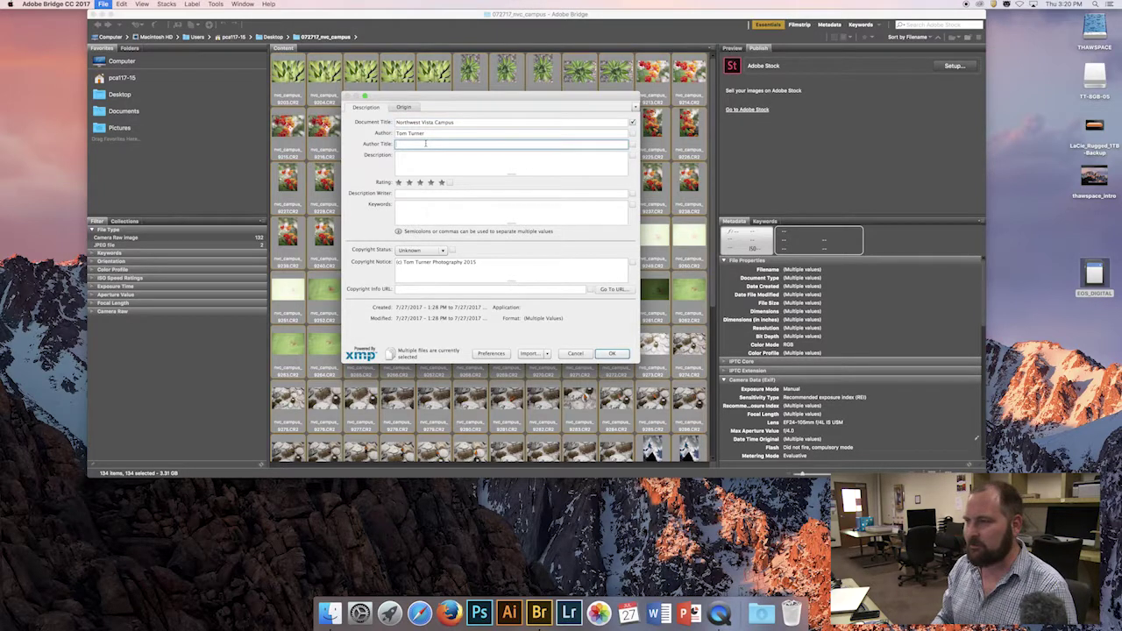
{"action": "type", "text": "Phot"}
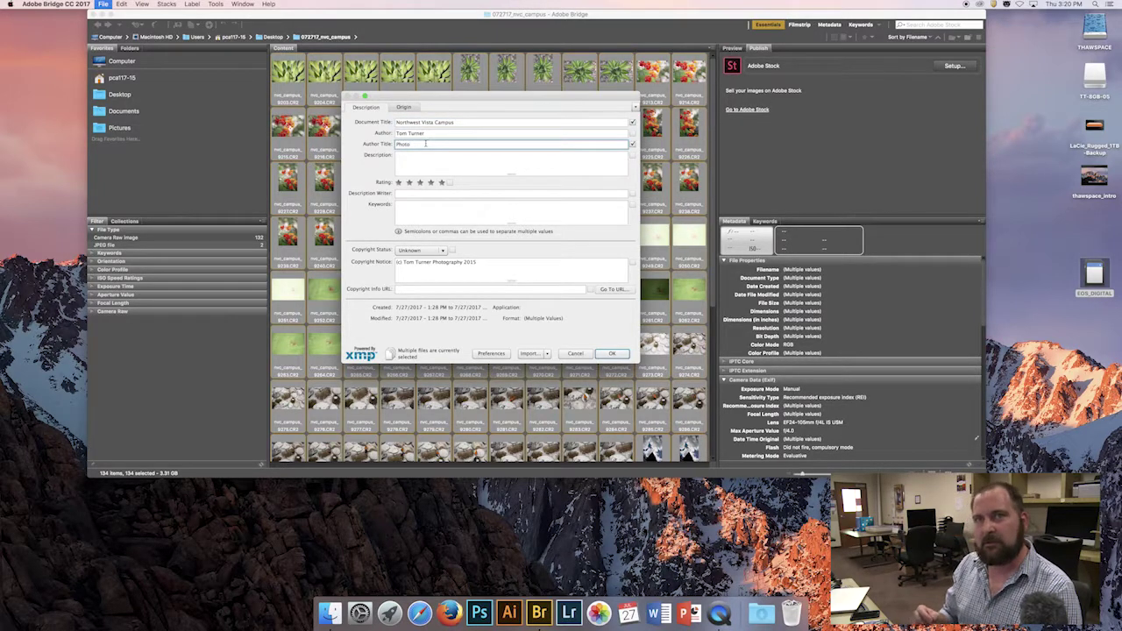
{"action": "type", "text": "ographer"}
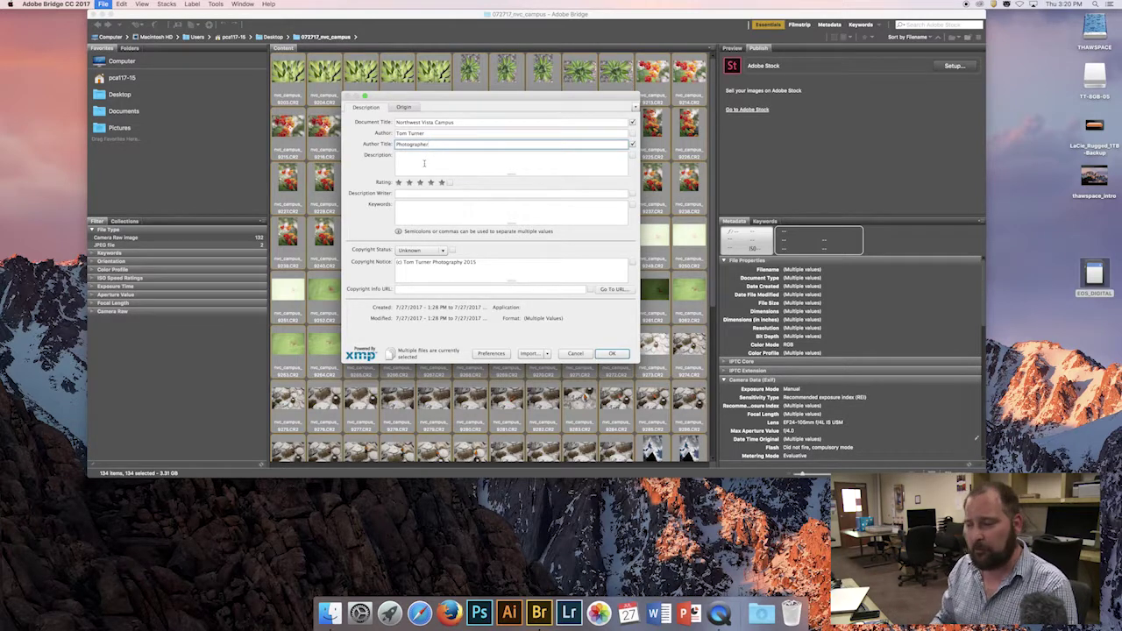
Describe them as 'Cactus and Flower images of Northwest Vista College Campus', Thursday July 27, 2017, with a photographer credit
{"action": "left_click", "coordinate": [424, 163]}
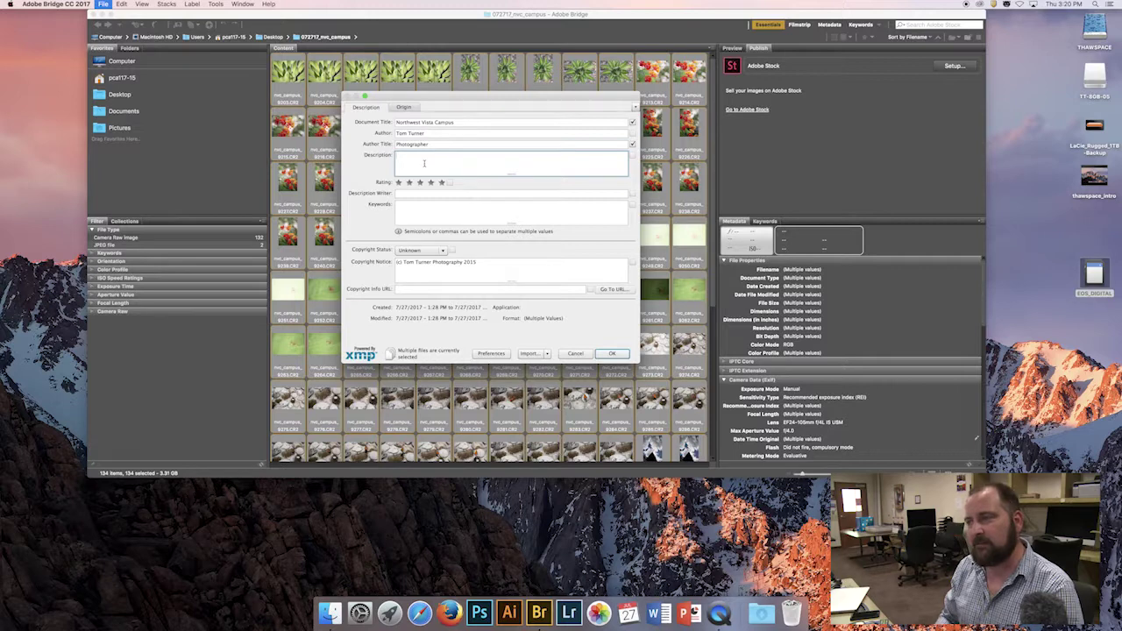
{"action": "type", "text": "Cactust and Flow"}
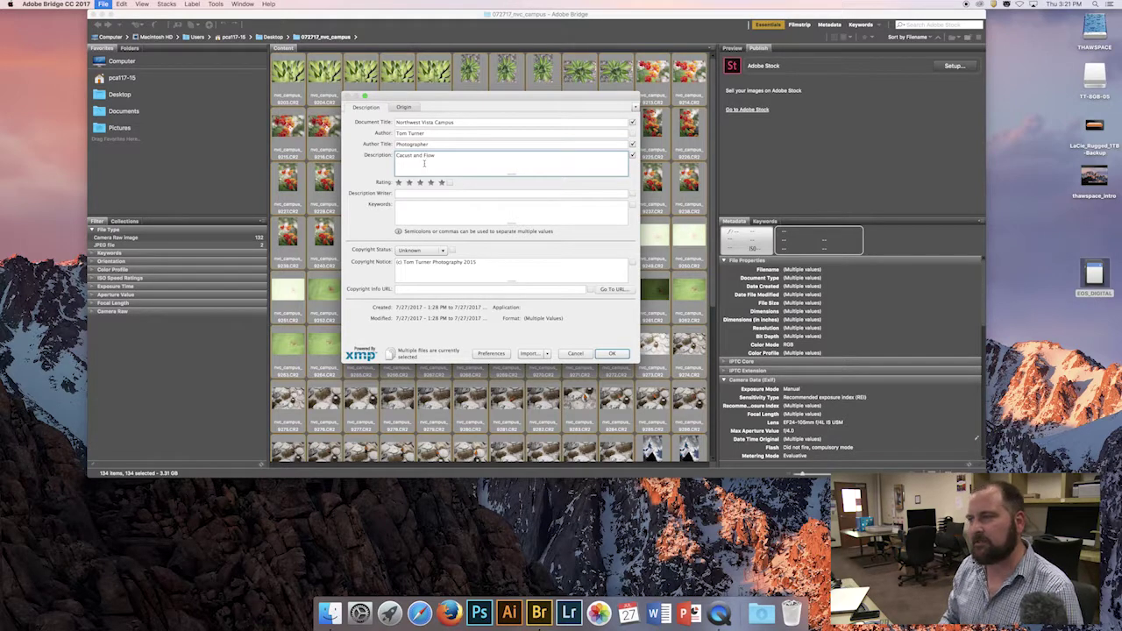
{"action": "type", "text": "er images of N"}
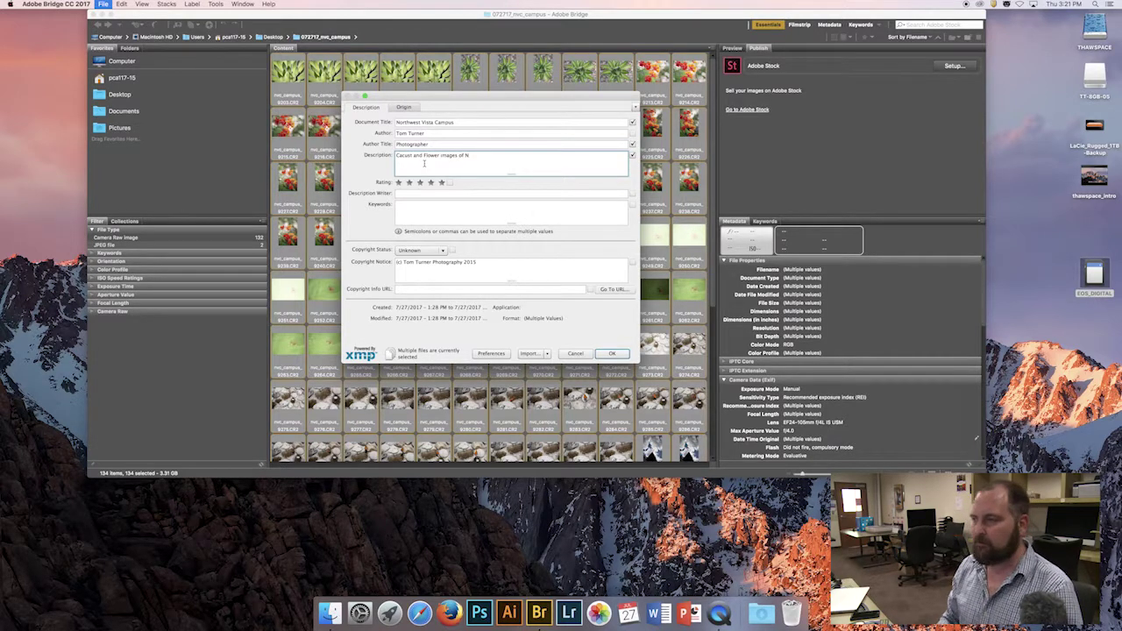
{"action": "type", "text": "orthwest Vista Cam"}
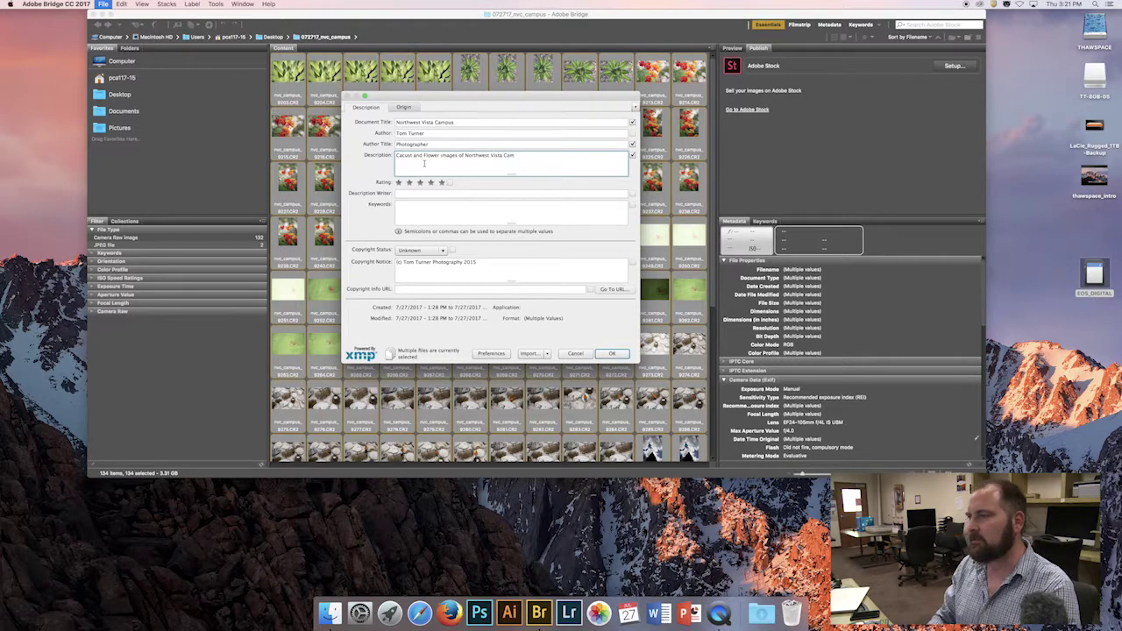
{"action": "type", "text": "pus"}
{"action": "left_click", "coordinate": [503, 156]}
{"action": "type", "text": "Co"}
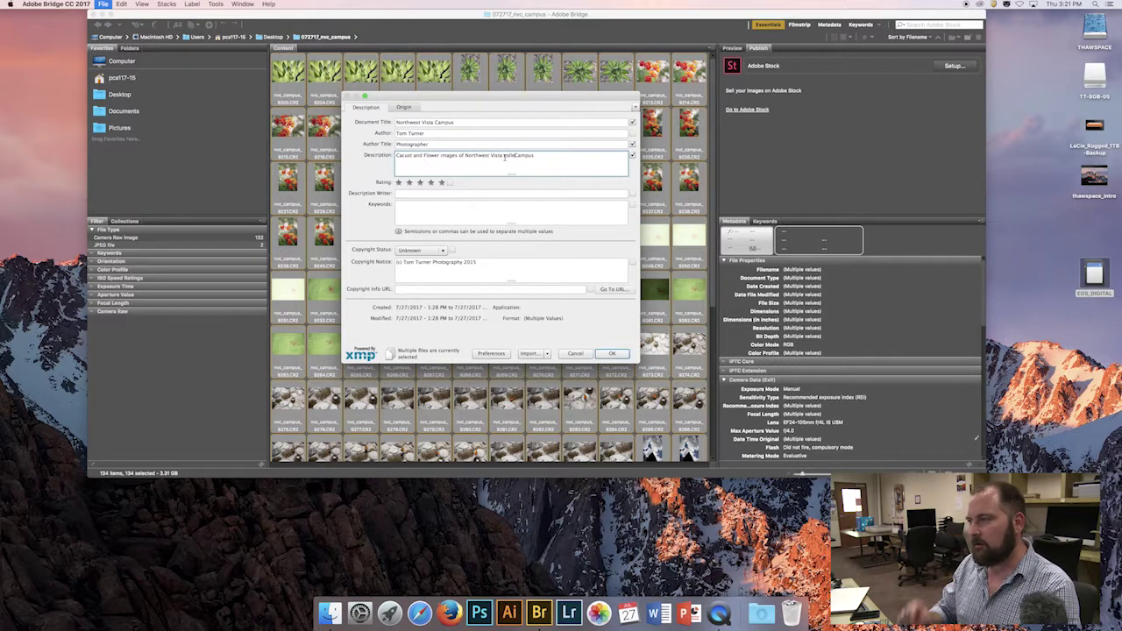
{"action": "type", "text": "llege"}
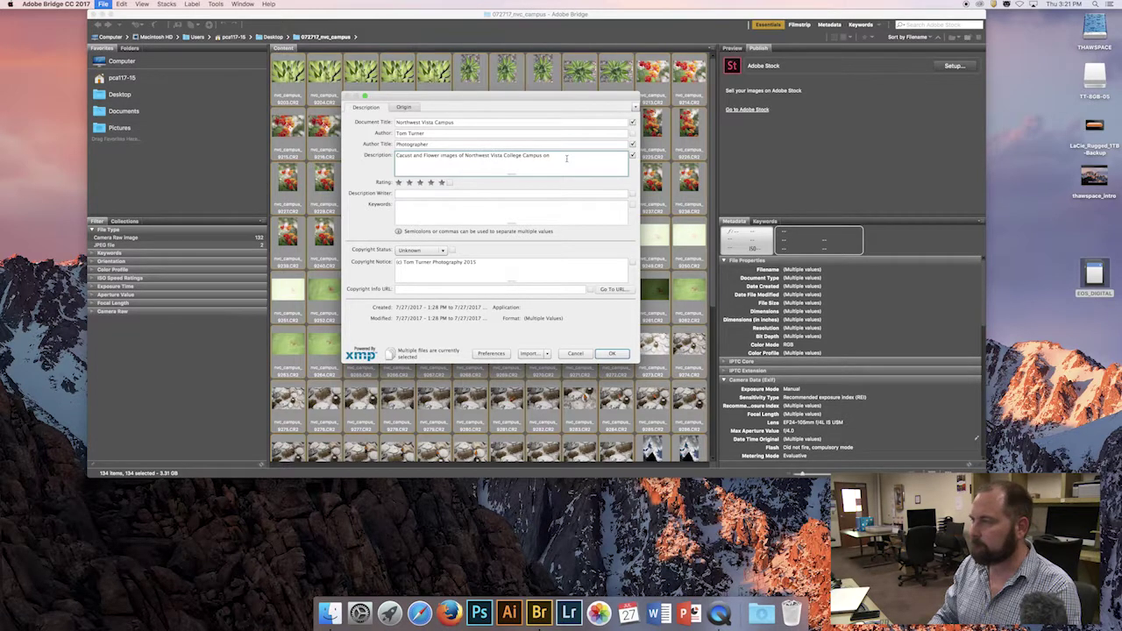
{"action": "type", "text": "Thursday"}
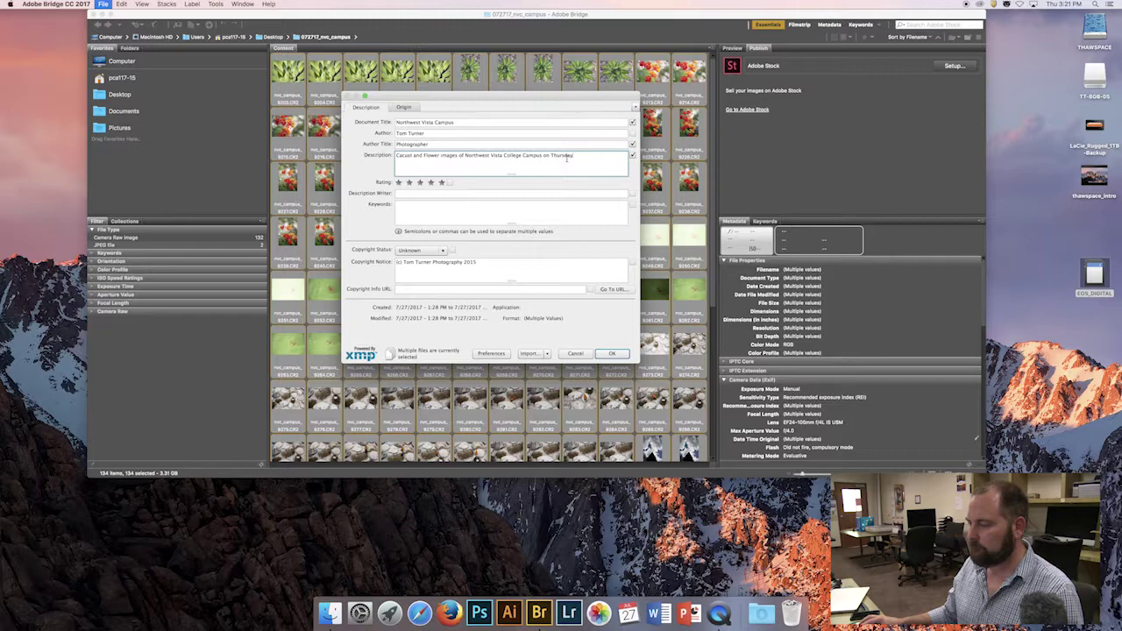
{"action": "type", "text": " July 27, 2017"}
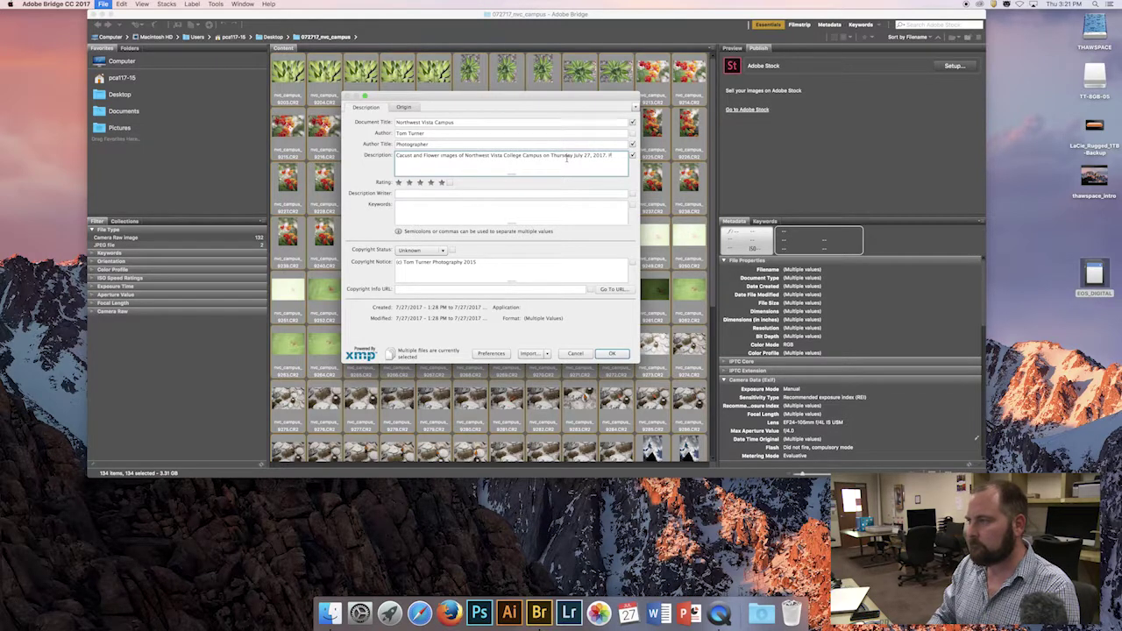
{"action": "type", "text": ". Photo By Tom Turner"}
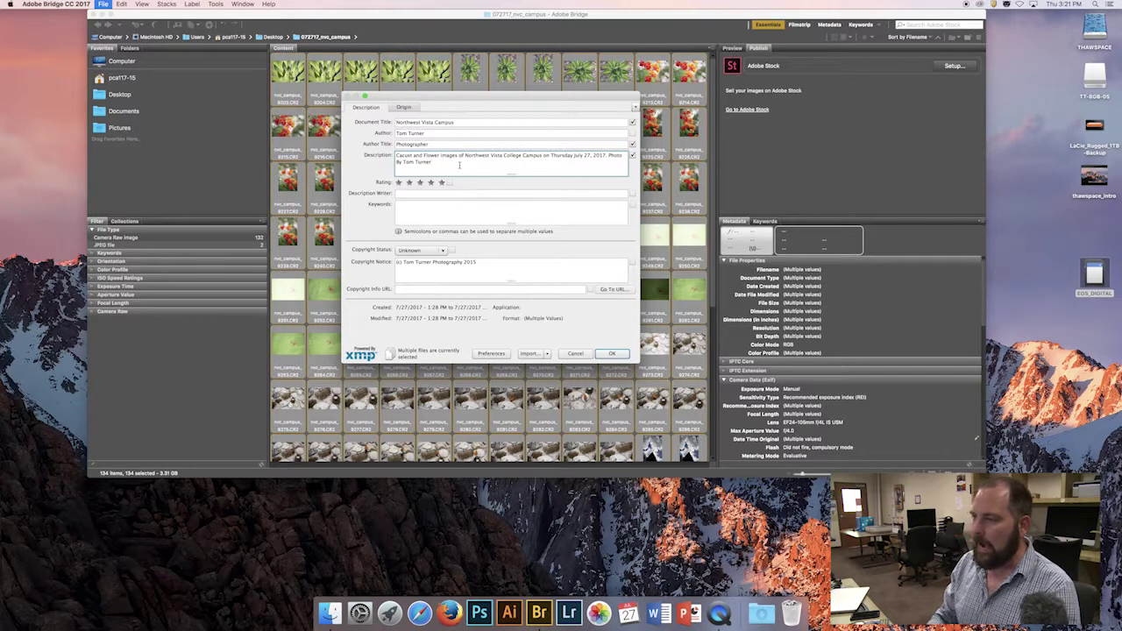
Enter keywords Northwest Vista, nature and NVC, and start typing Northwest Vista College
{"action": "left_click", "coordinate": [421, 218]}
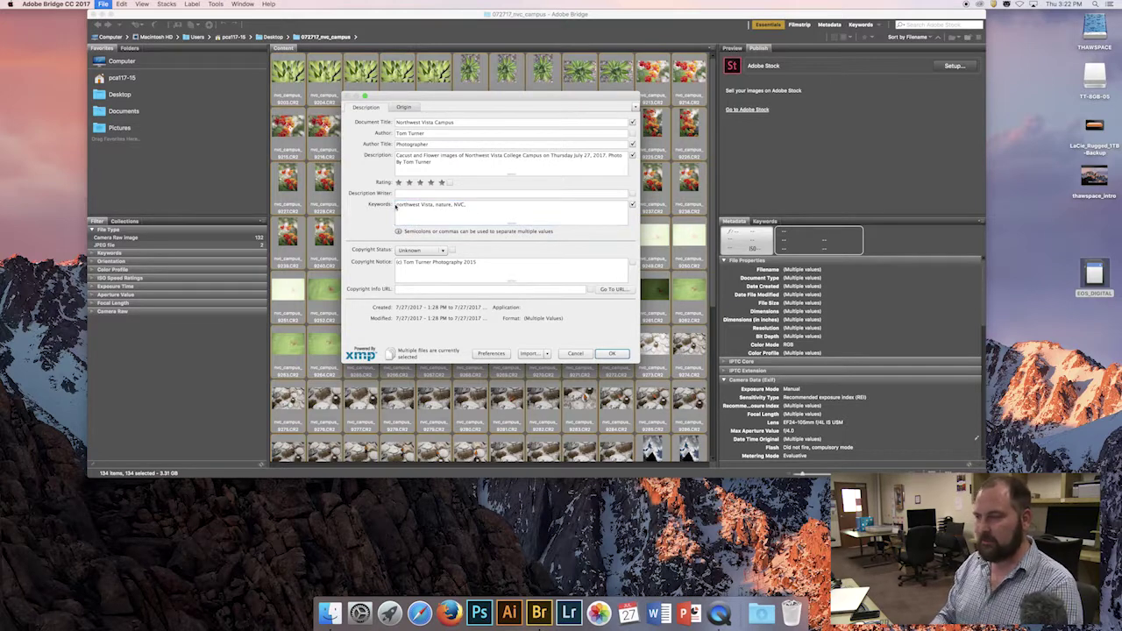
{"action": "left_click", "coordinate": [395, 204]}
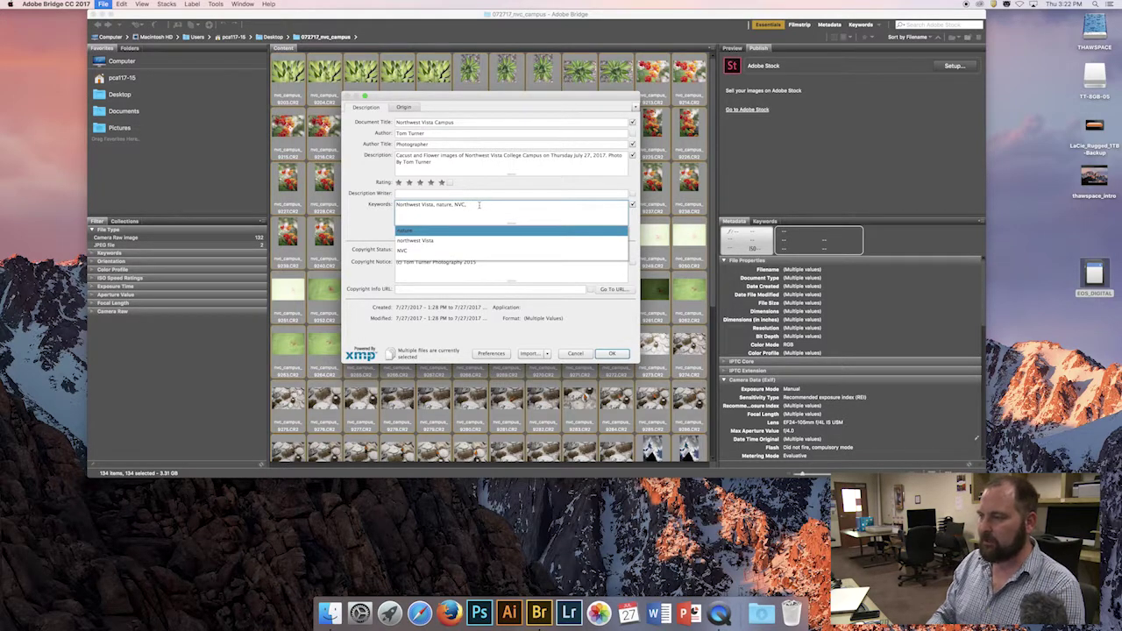
{"action": "type", "text": "N"}
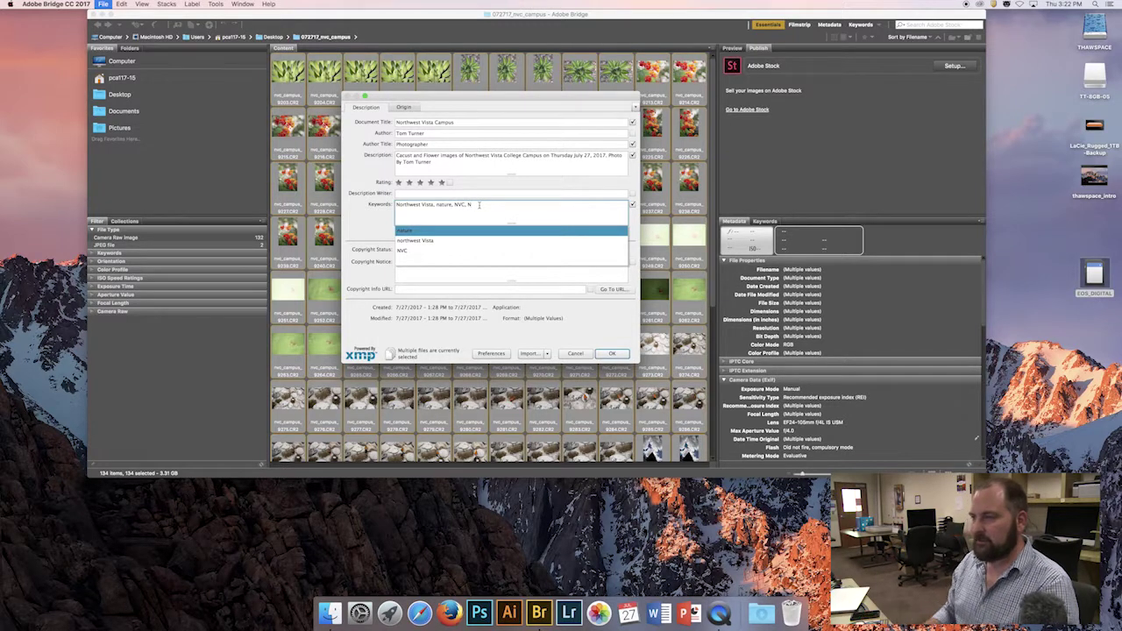
{"action": "type", "text": "orthwest V"}
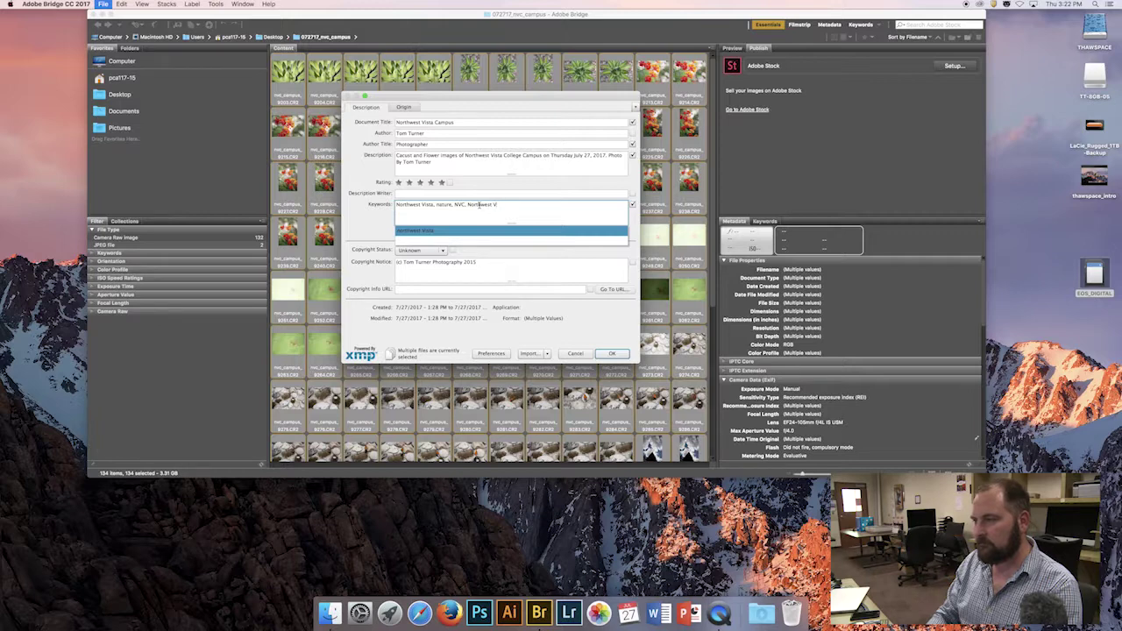
{"action": "type", "text": " College, walk about,"}
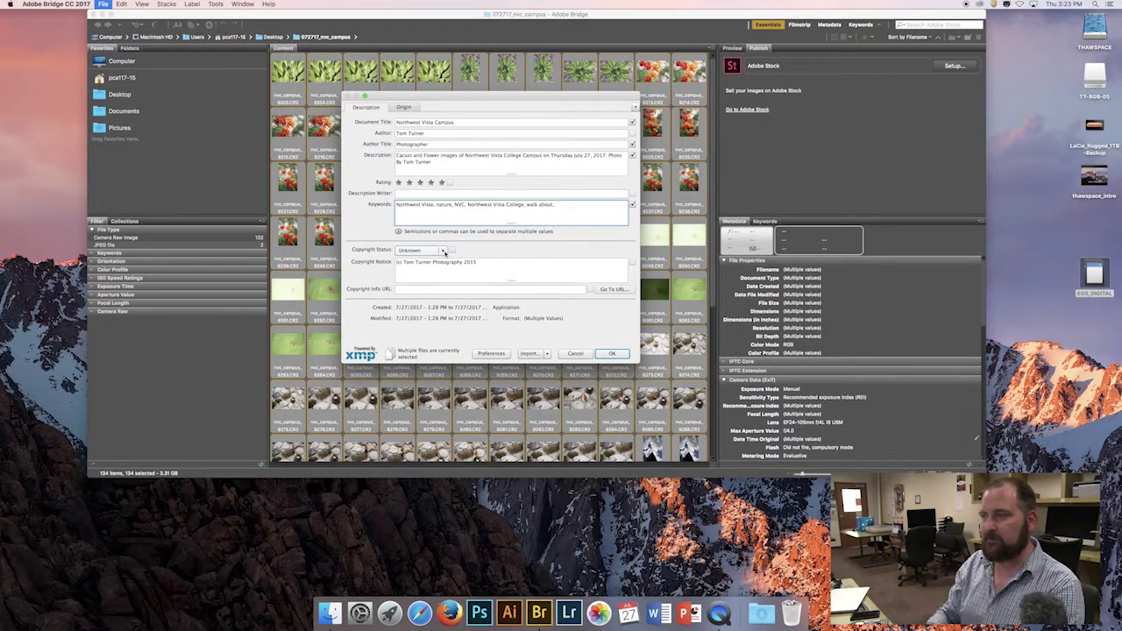
Set the copyright status of the selected photos to Copyrighted
{"action": "left_click", "coordinate": [444, 251]}
{"action": "left_click", "coordinate": [489, 273]}
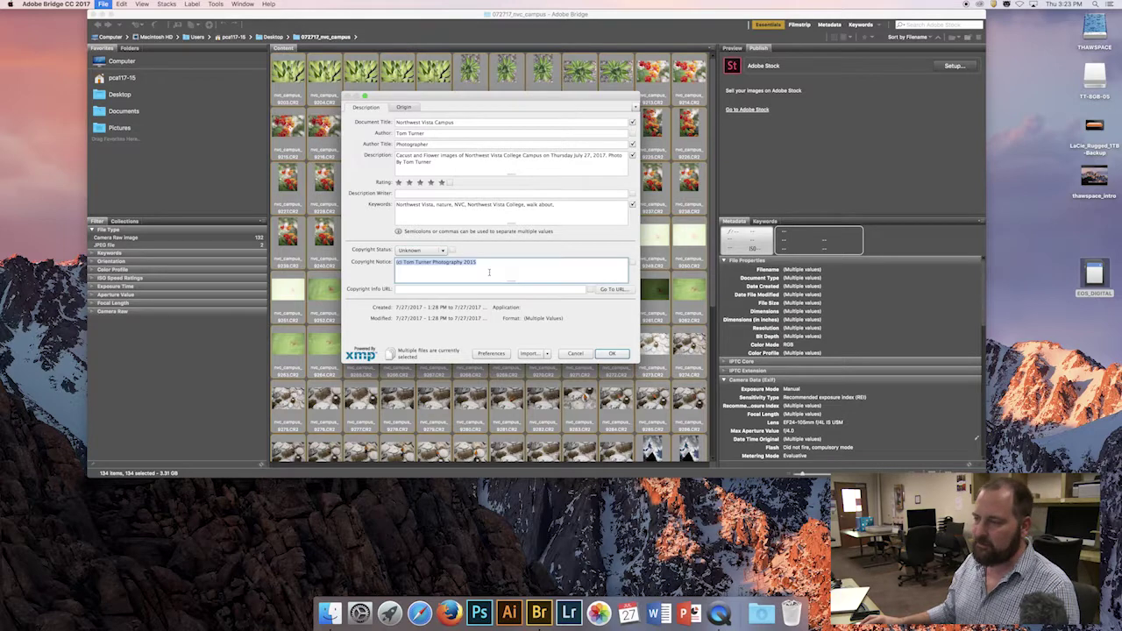
{"action": "left_click", "coordinate": [421, 252]}
{"action": "left_click", "coordinate": [429, 264]}
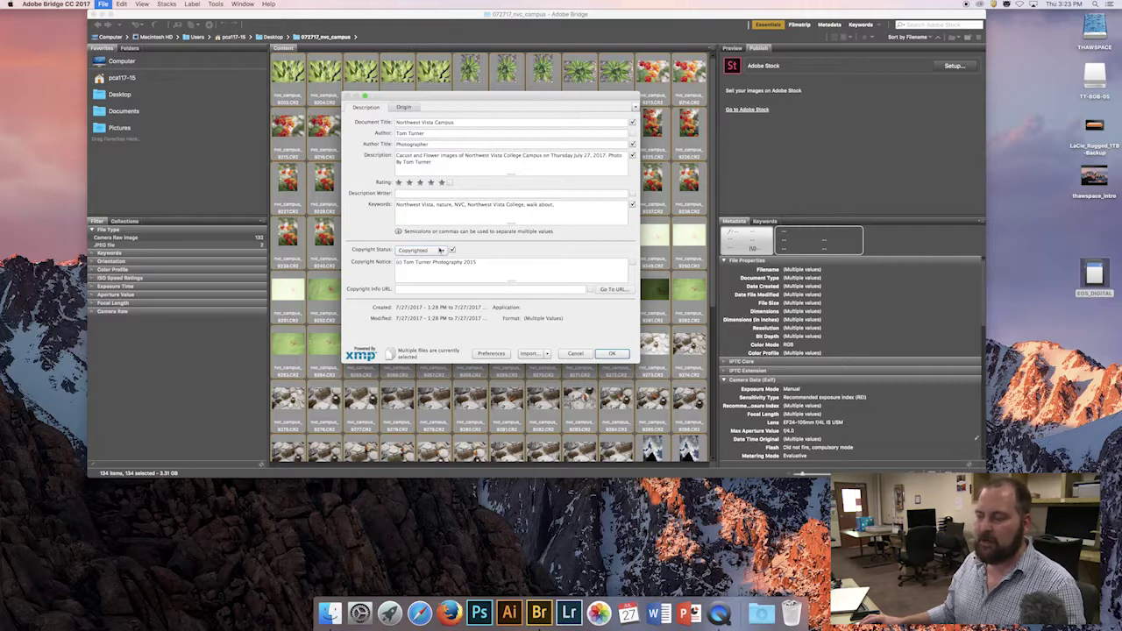
Replace the old copyright notice with the photographer's name and business
{"action": "key", "text": "Tab"}
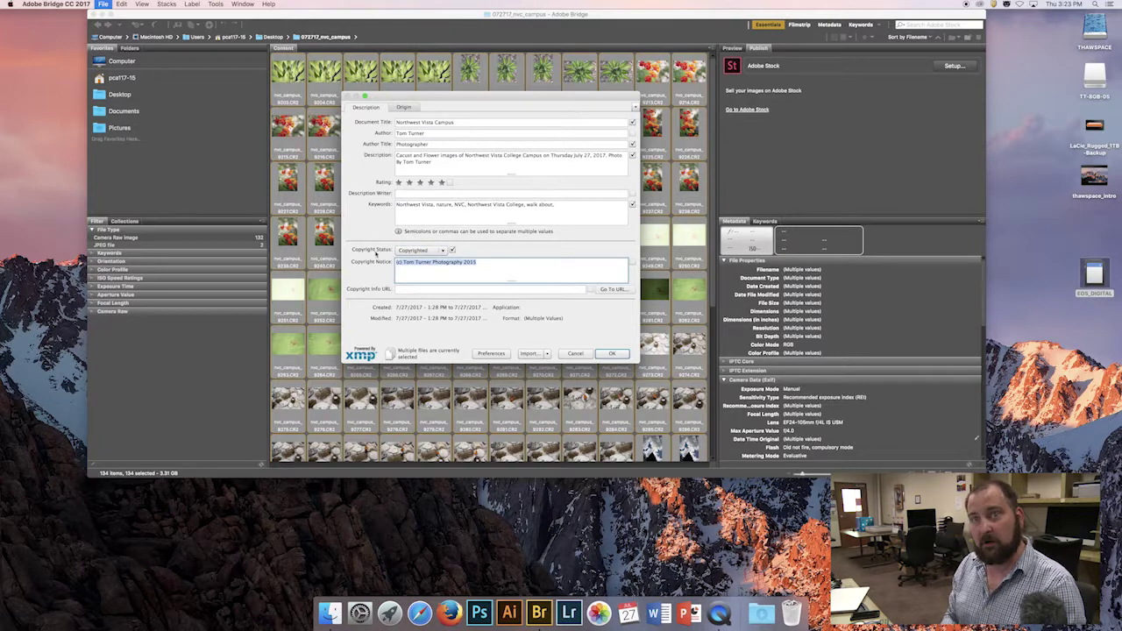
{"action": "key", "text": "BackSpace"}
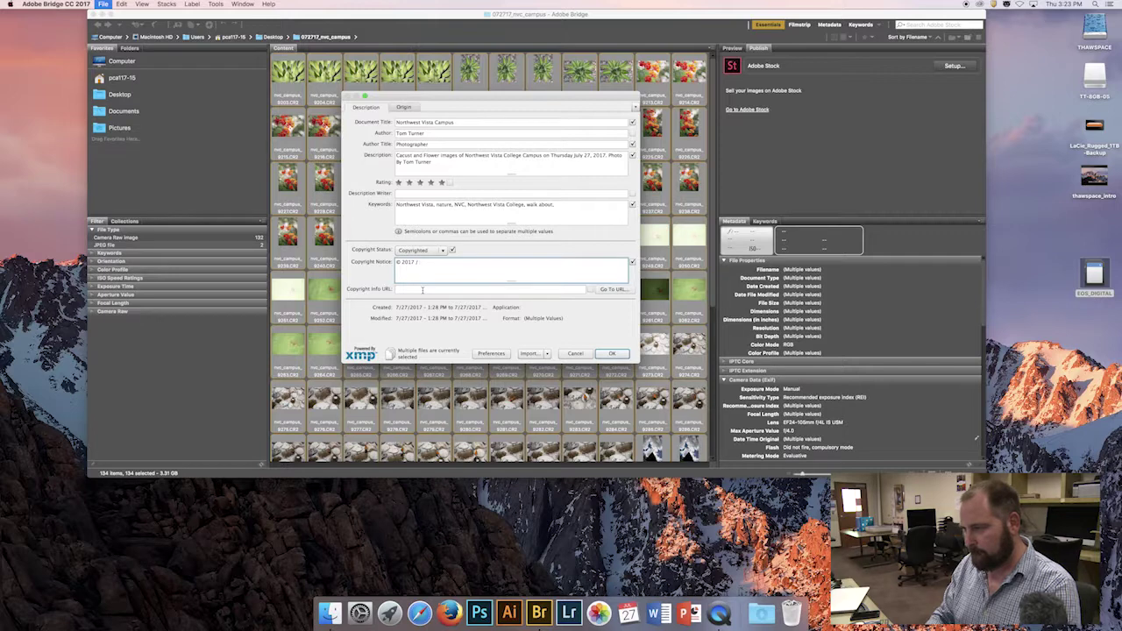
{"action": "type", "text": "Turner"}
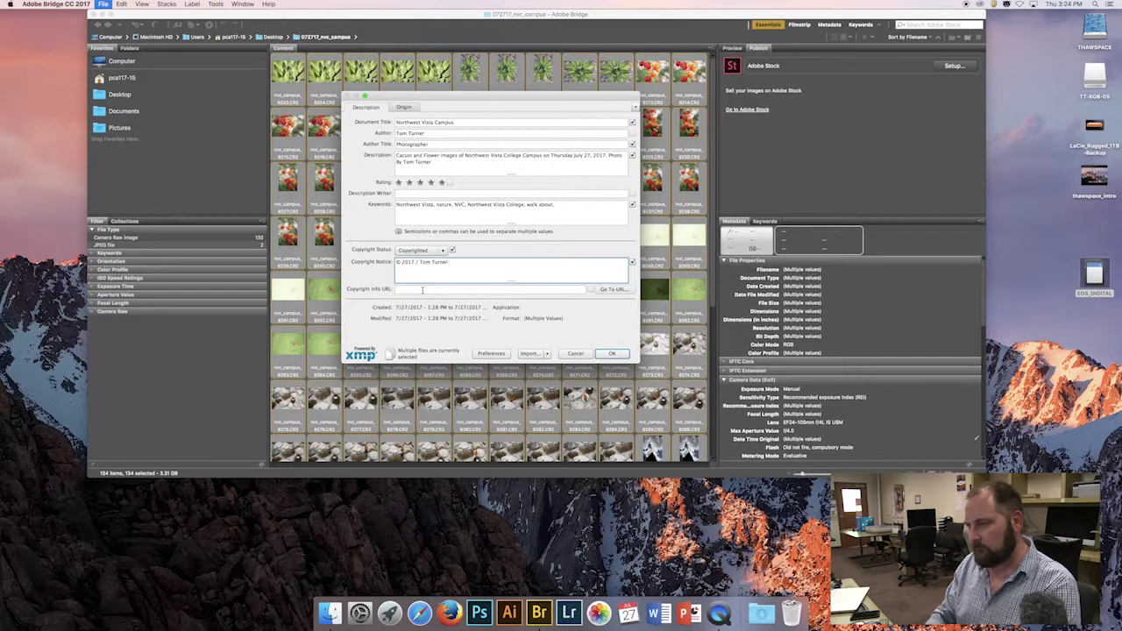
{"action": "type", "text": "aphy"}
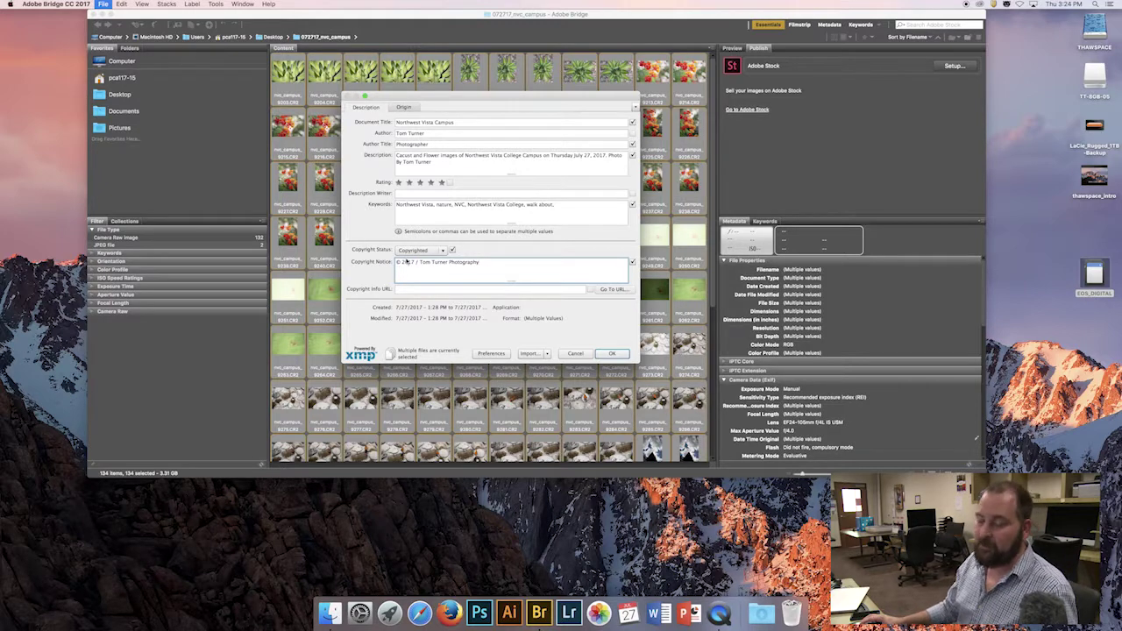
Enter the photographer's website address as the Copyright Info URL
{"action": "left_click", "coordinate": [412, 290]}
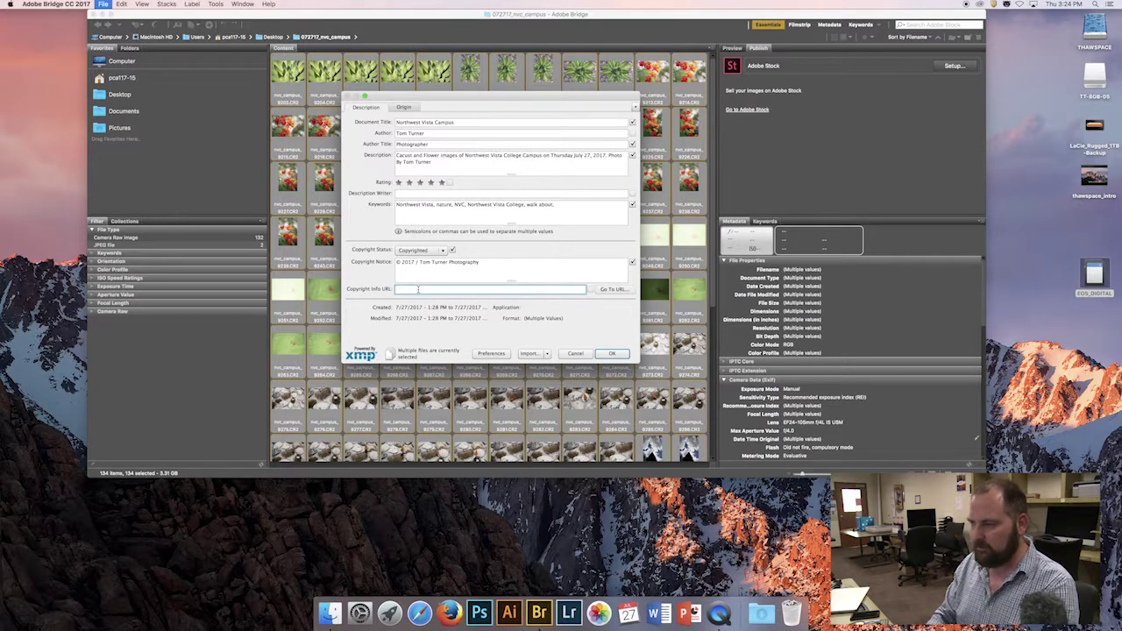
{"action": "type", "text": "tom"}
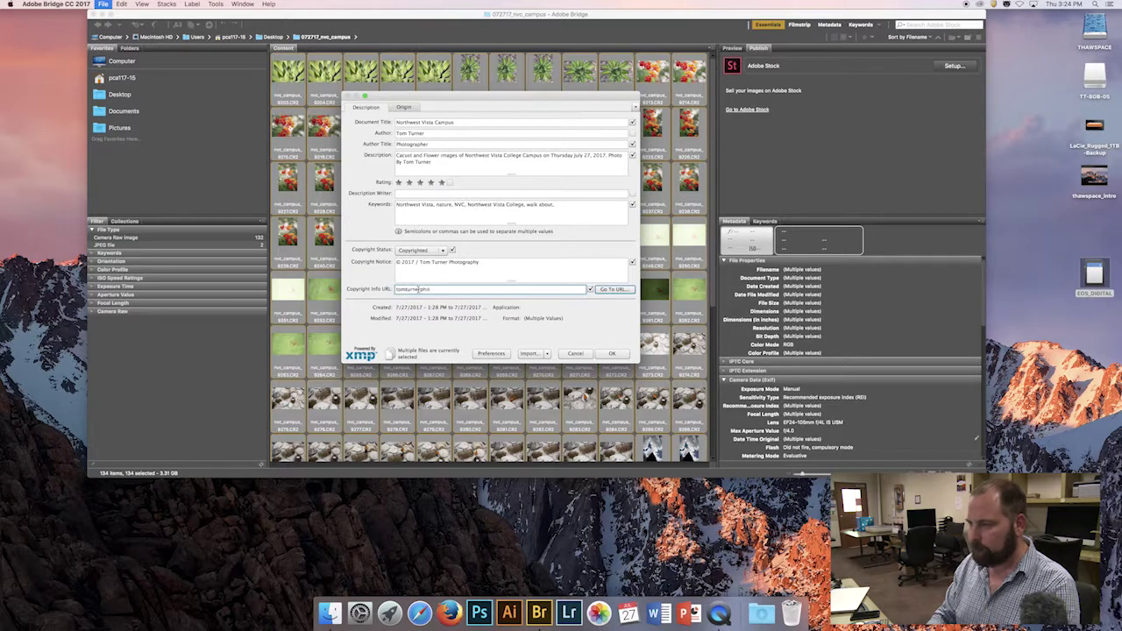
{"action": "type", "text": "turnerphotography.com"}
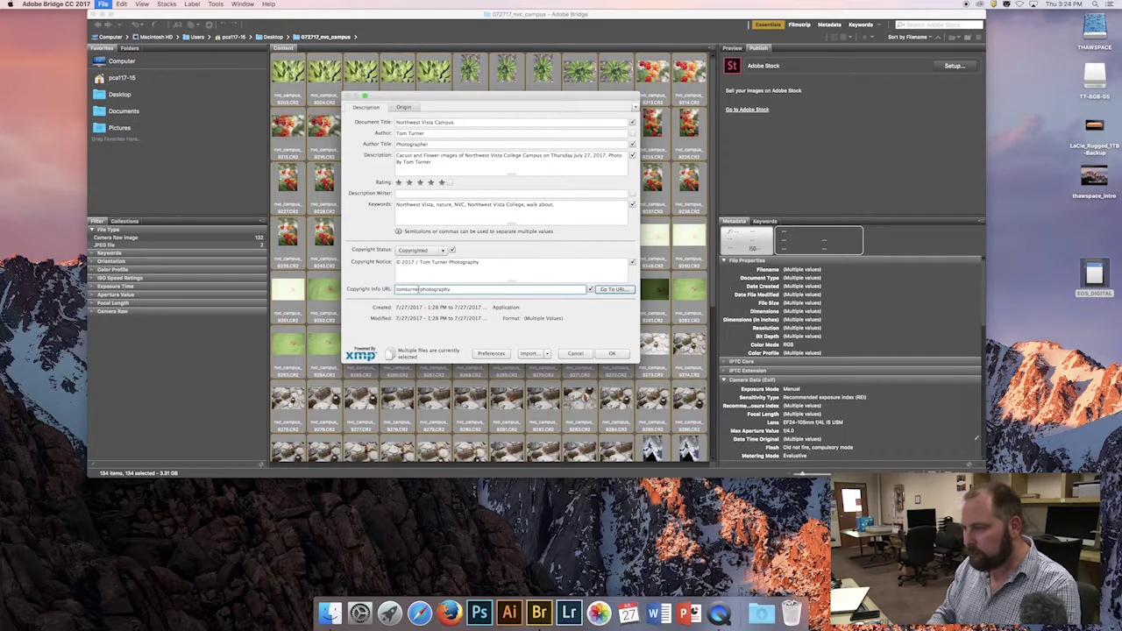
{"action": "left_click", "coordinate": [406, 107]}
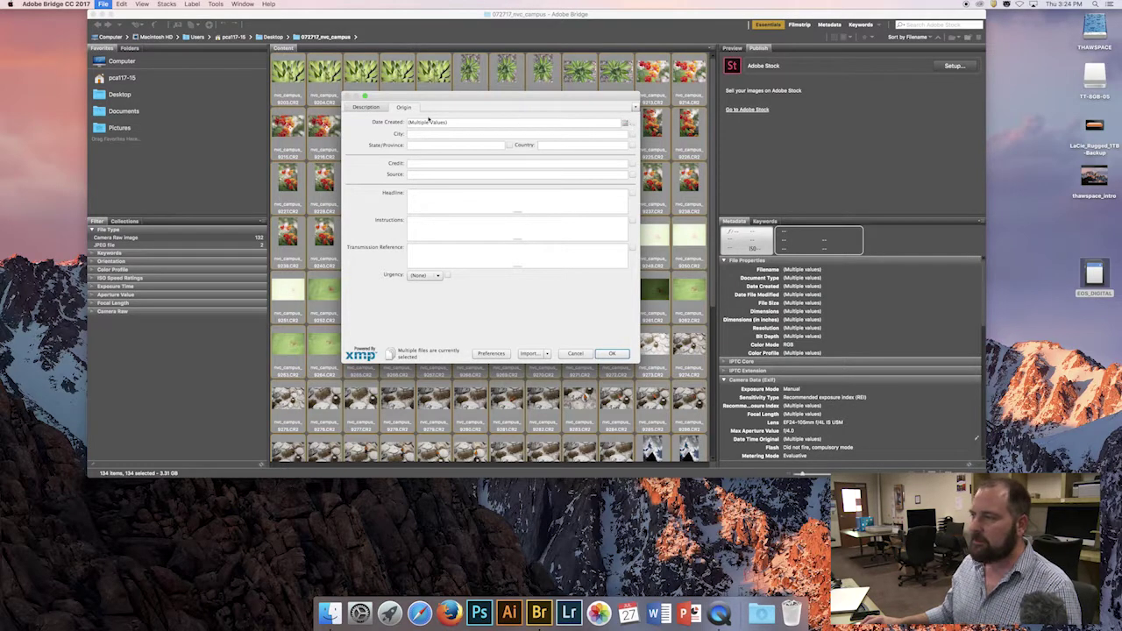
Enter the location as City San Antonio, State Texas, Country USA
{"action": "left_click", "coordinate": [410, 133]}
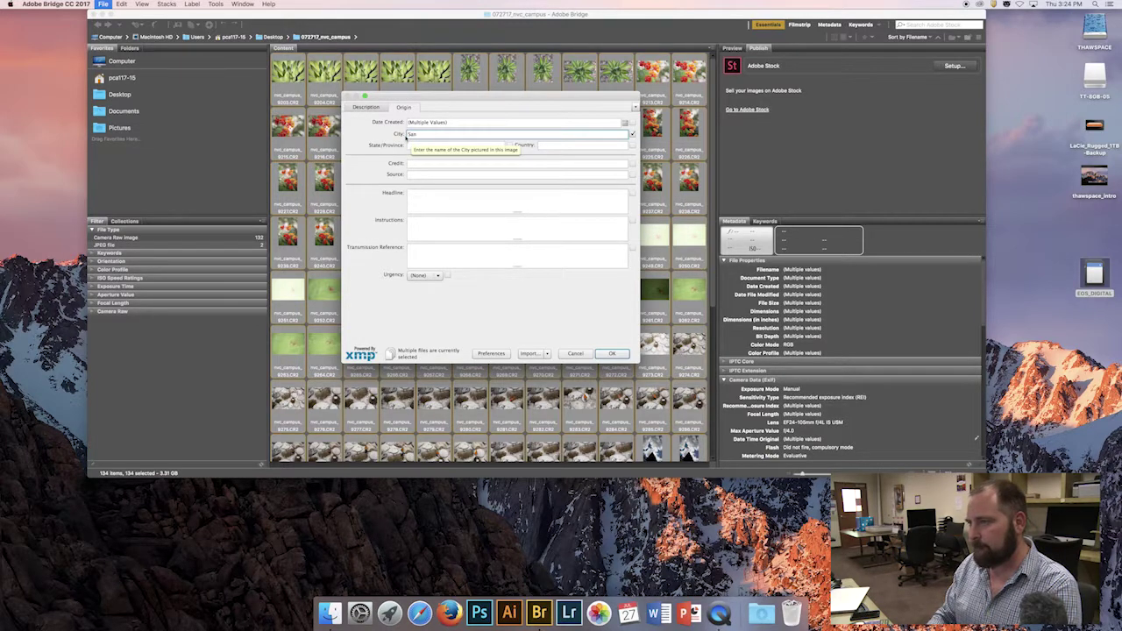
{"action": "key", "text": "Tab"}
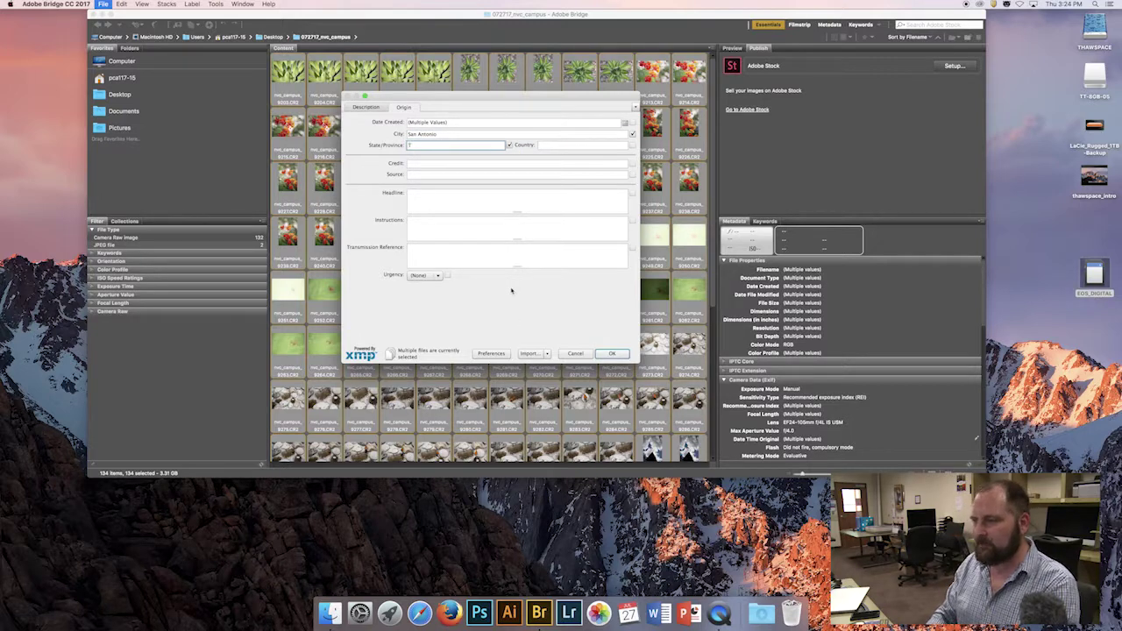
{"action": "key", "text": "Tab"}
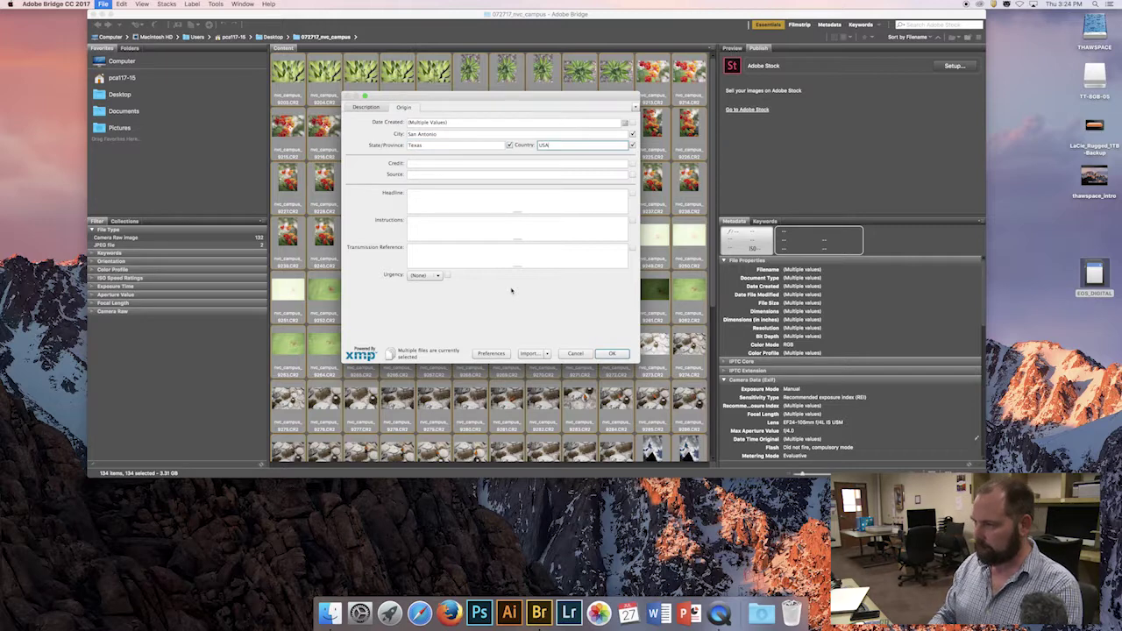
{"action": "key", "text": "Tab"}
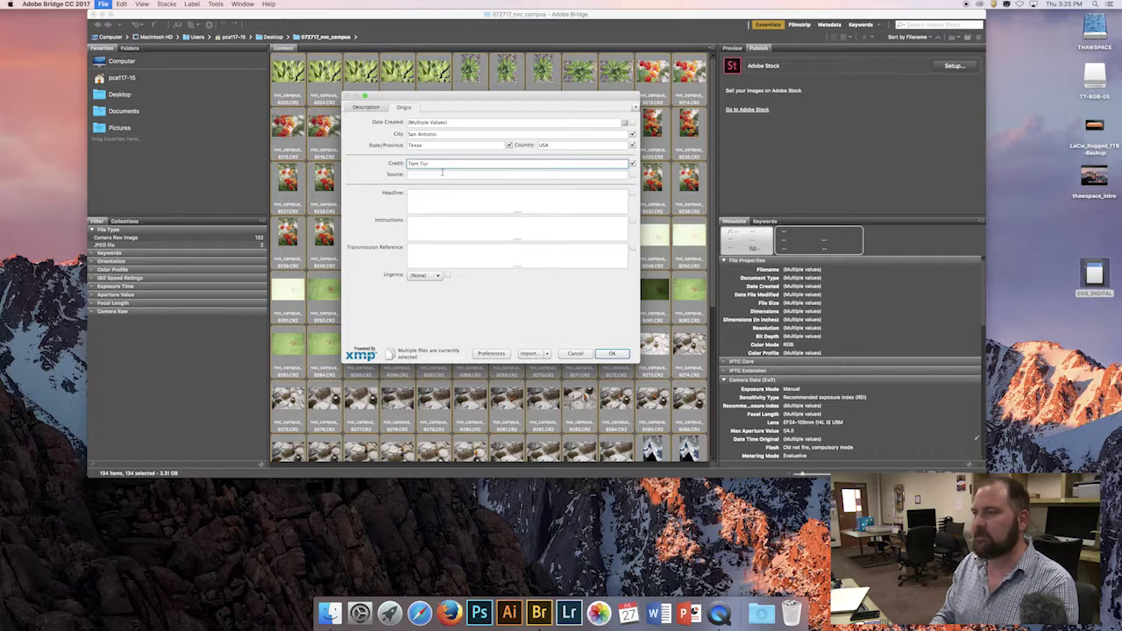
Fill in the photographer's credit and source, then apply the metadata to all 134 photos
{"action": "type", "text": "ner"}
{"action": "key", "text": "Tab"}
{"action": "type", "text": "Tom Tur"}
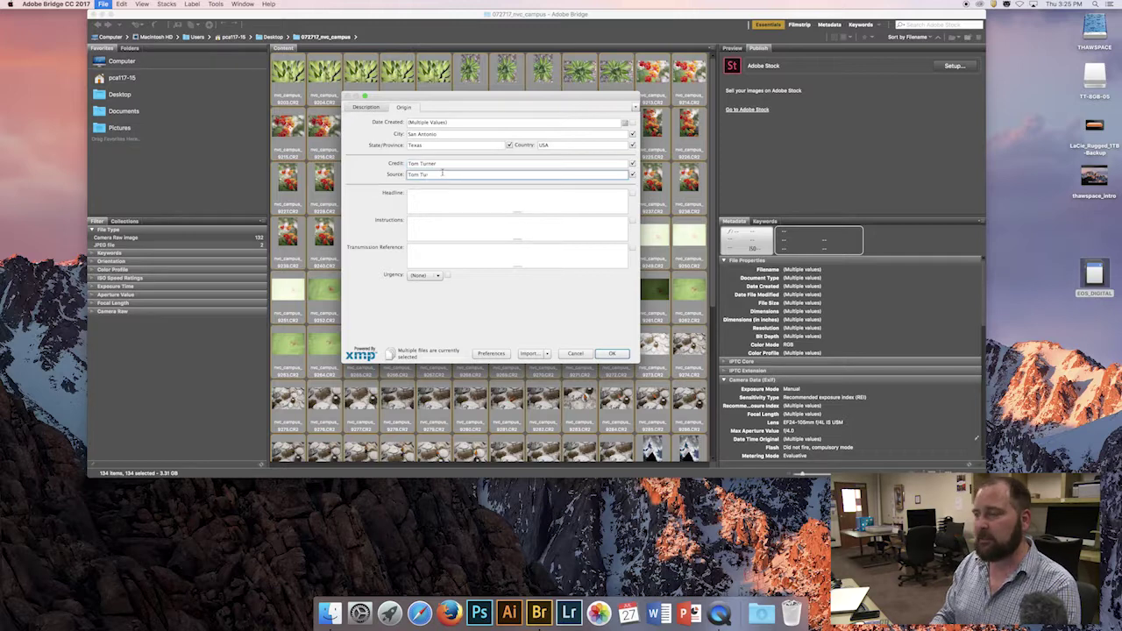
{"action": "type", "text": "ner Photography"}
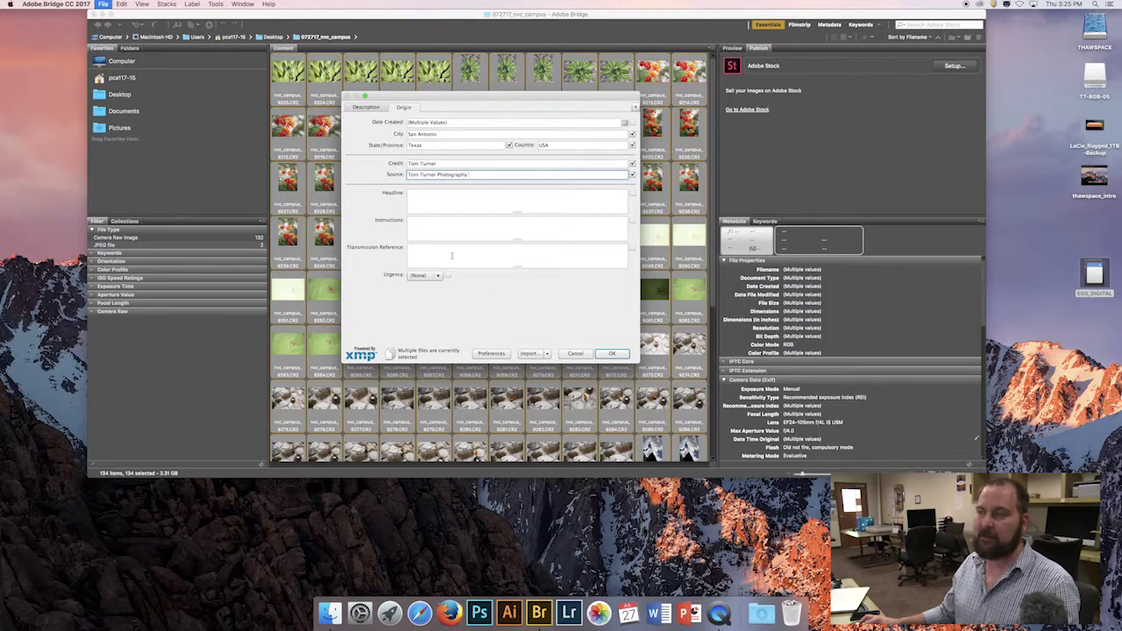
{"action": "left_click", "coordinate": [358, 106]}
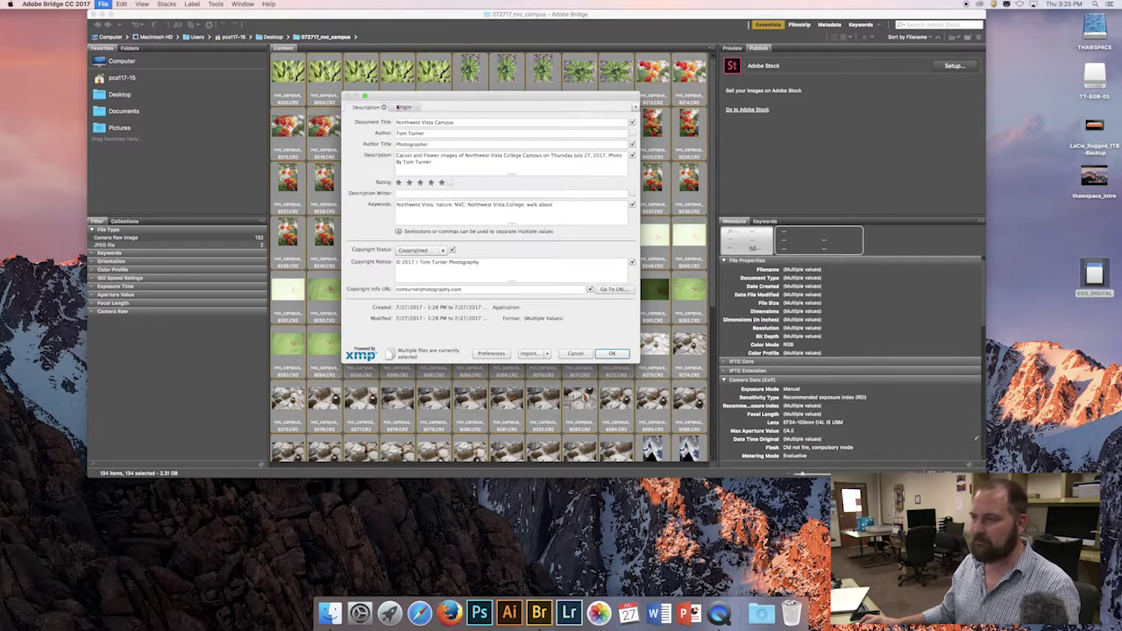
{"action": "left_click", "coordinate": [403, 107]}
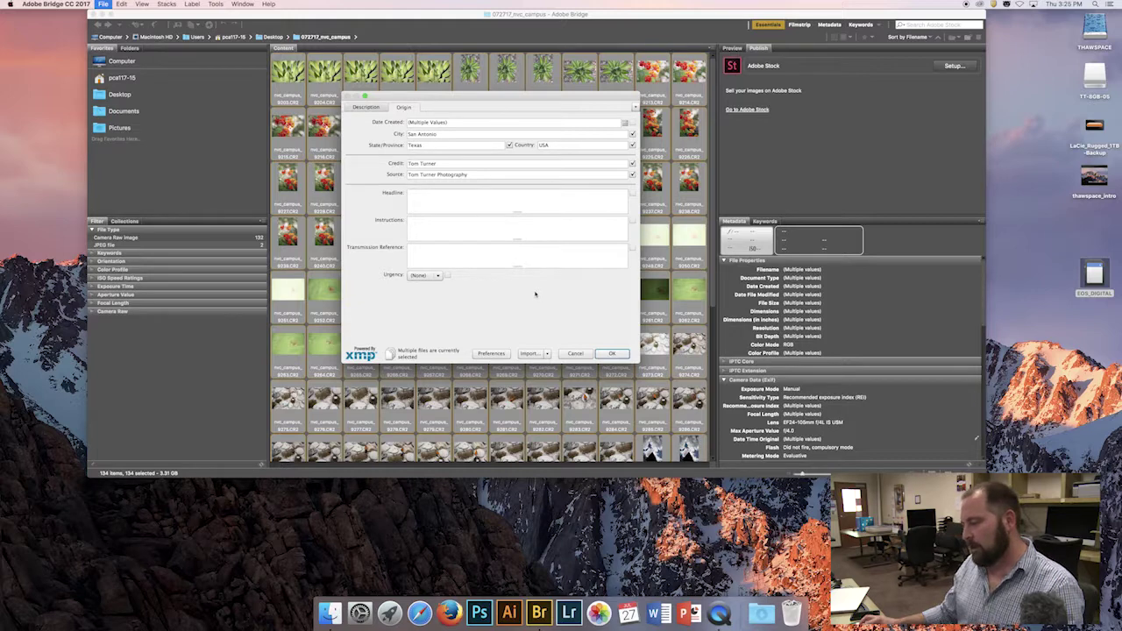
{"action": "left_click", "coordinate": [614, 353]}
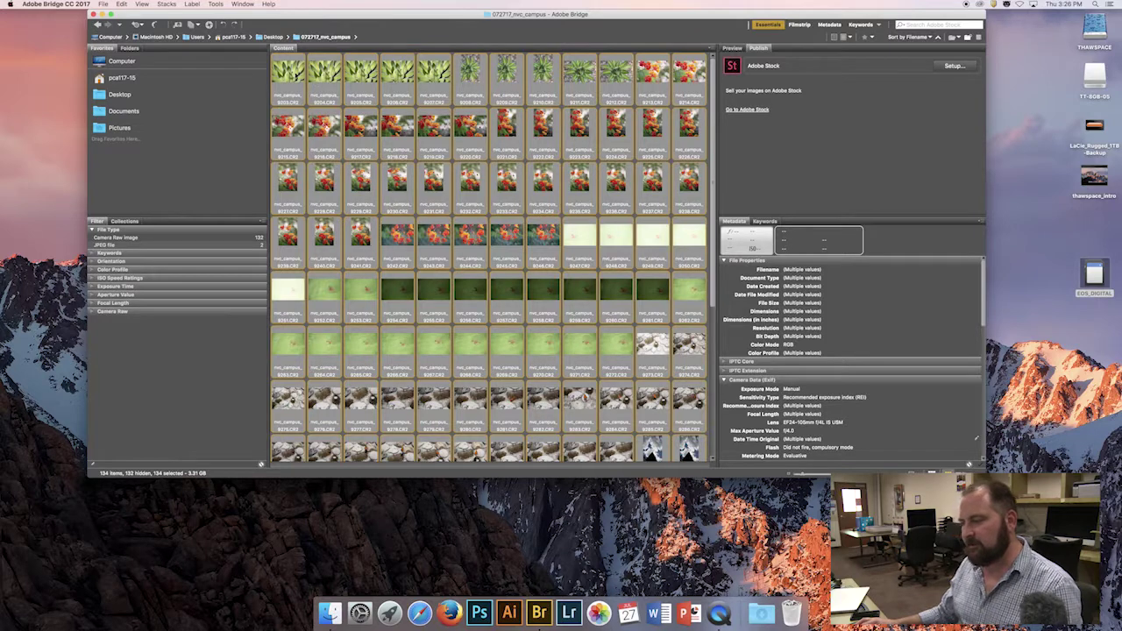
Select only cactus photos nvc_campus_9203 through 9212 and reopen File Info for them
{"action": "key", "text": "Home"}
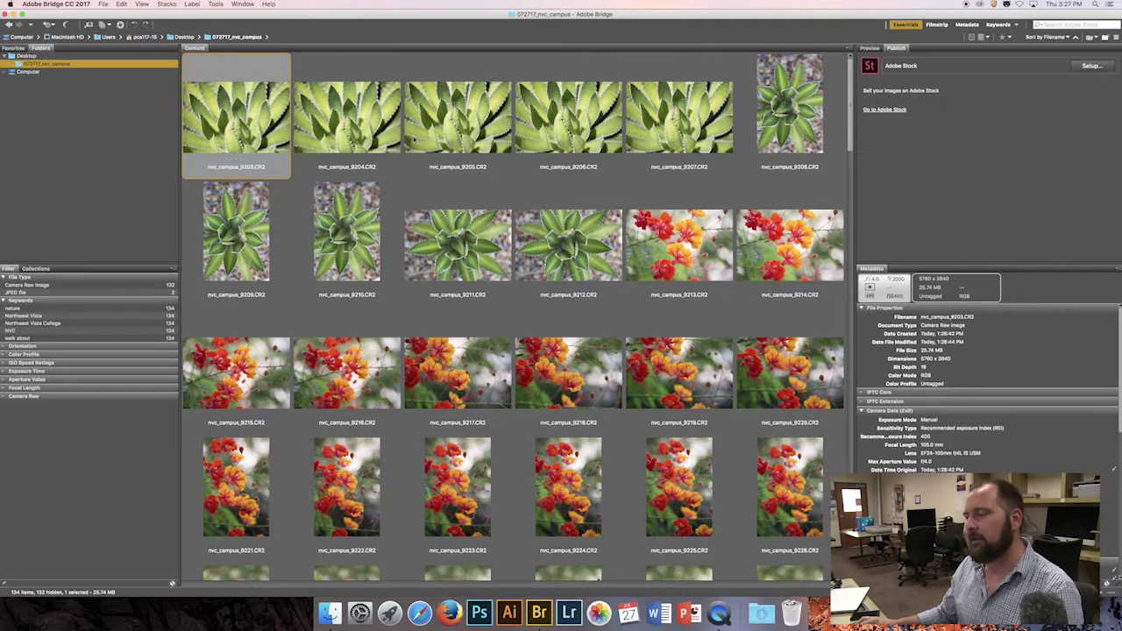
{"action": "left_click", "coordinate": [621, 249], "text": "shift"}
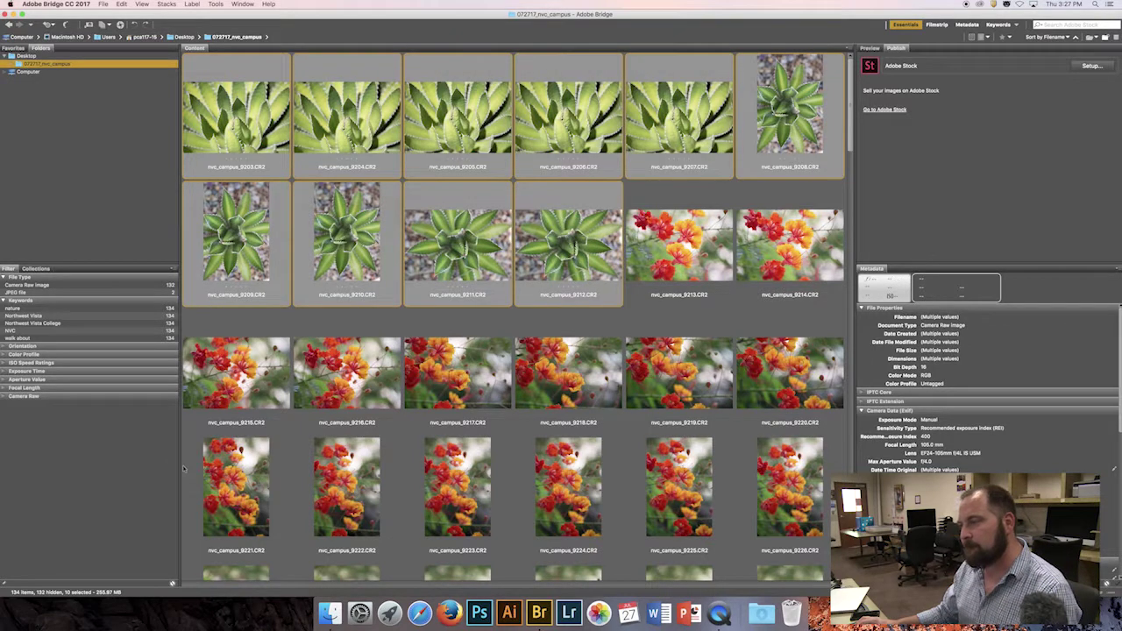
{"action": "key", "text": "super+r"}
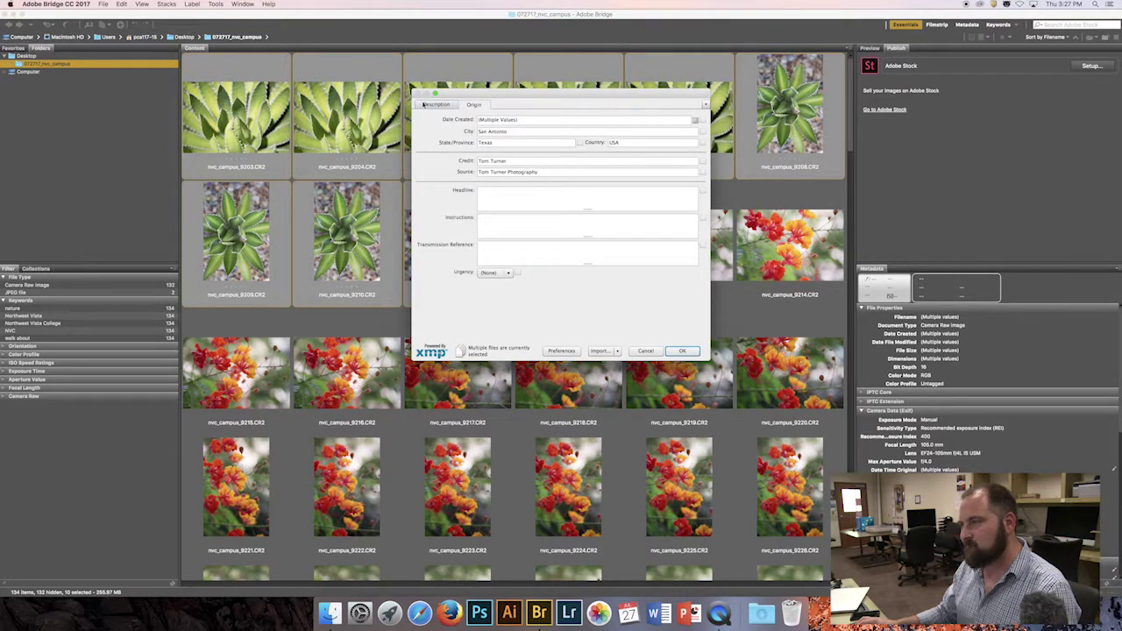
Append '; cactus; green; plant' to the ten photos' Keywords and apply
{"action": "left_click", "coordinate": [433, 104]}
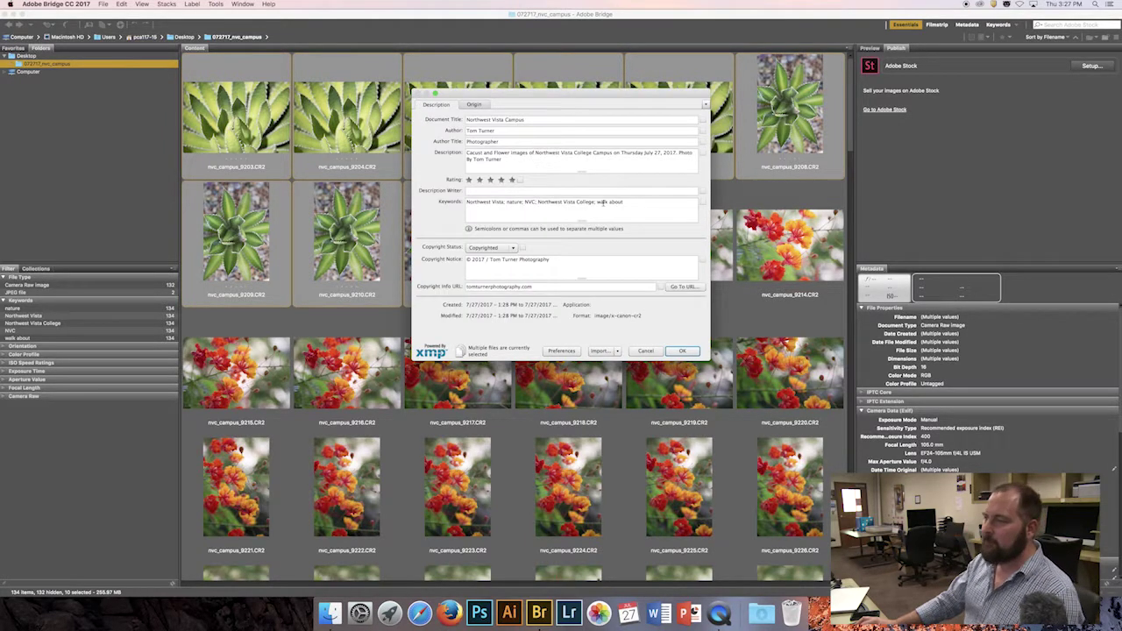
{"action": "triple_click", "coordinate": [642, 207]}
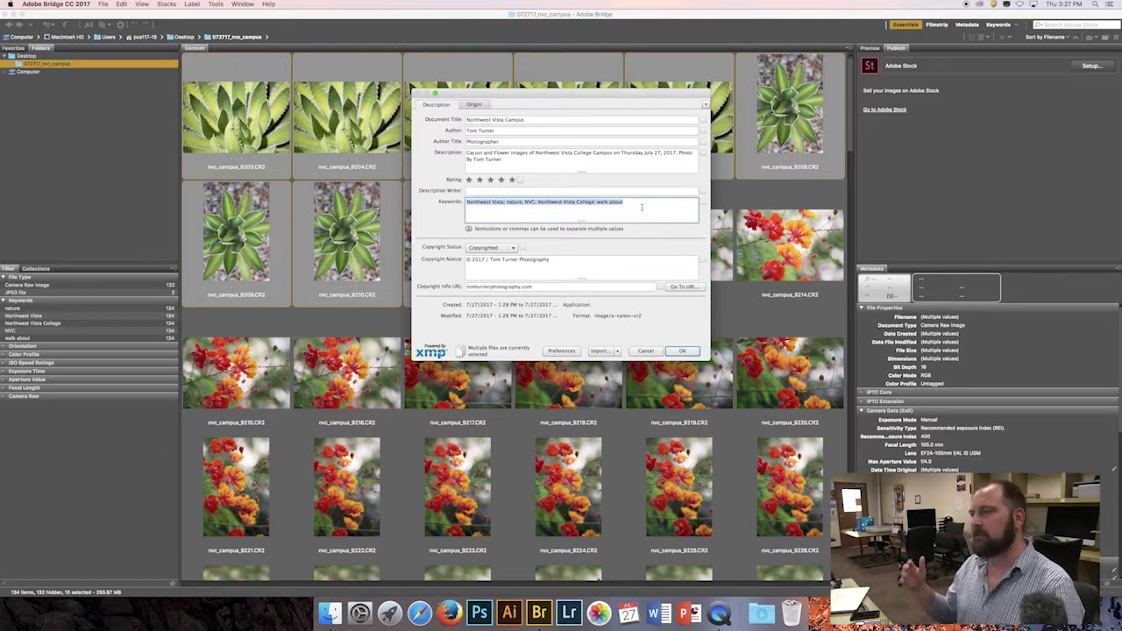
{"action": "left_click", "coordinate": [642, 207]}
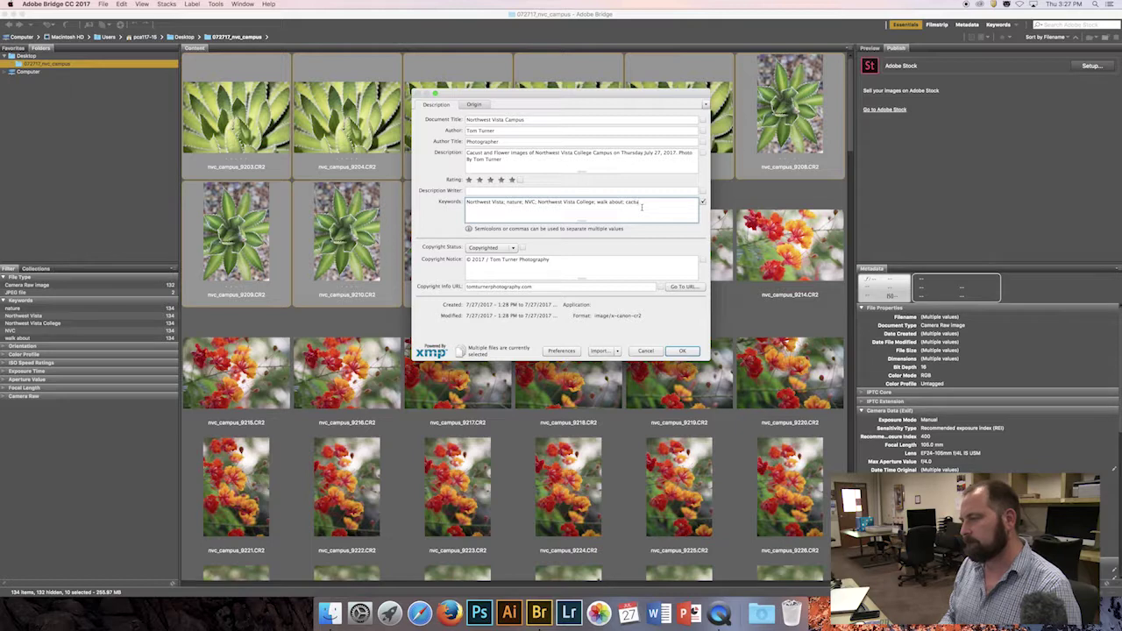
{"action": "type", "text": "; cactus; "}
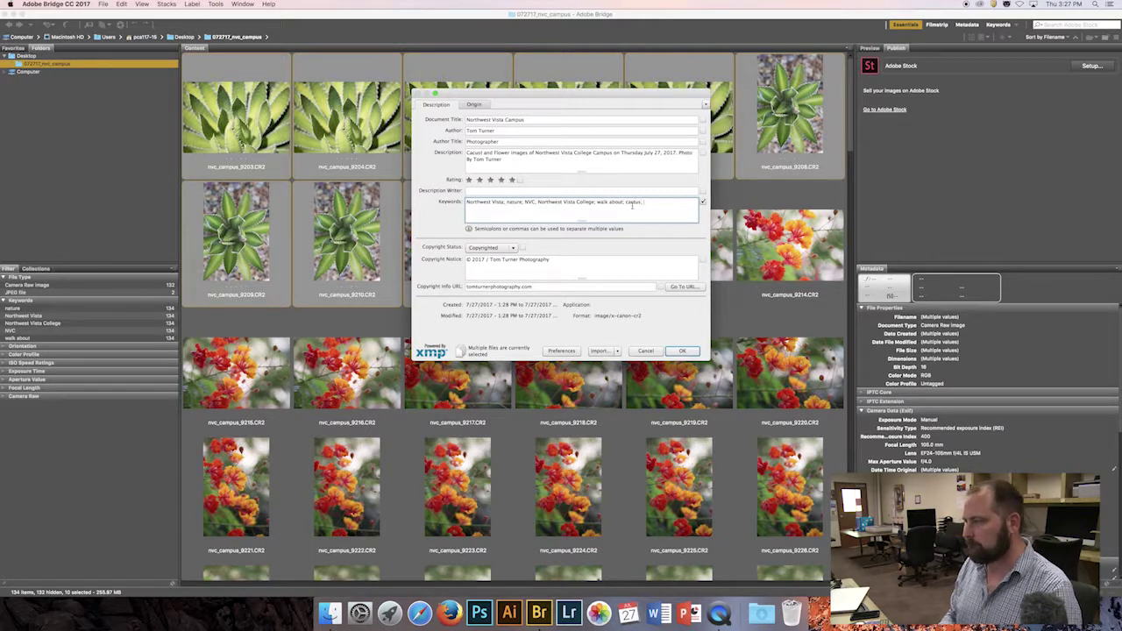
{"action": "type", "text": "green"}
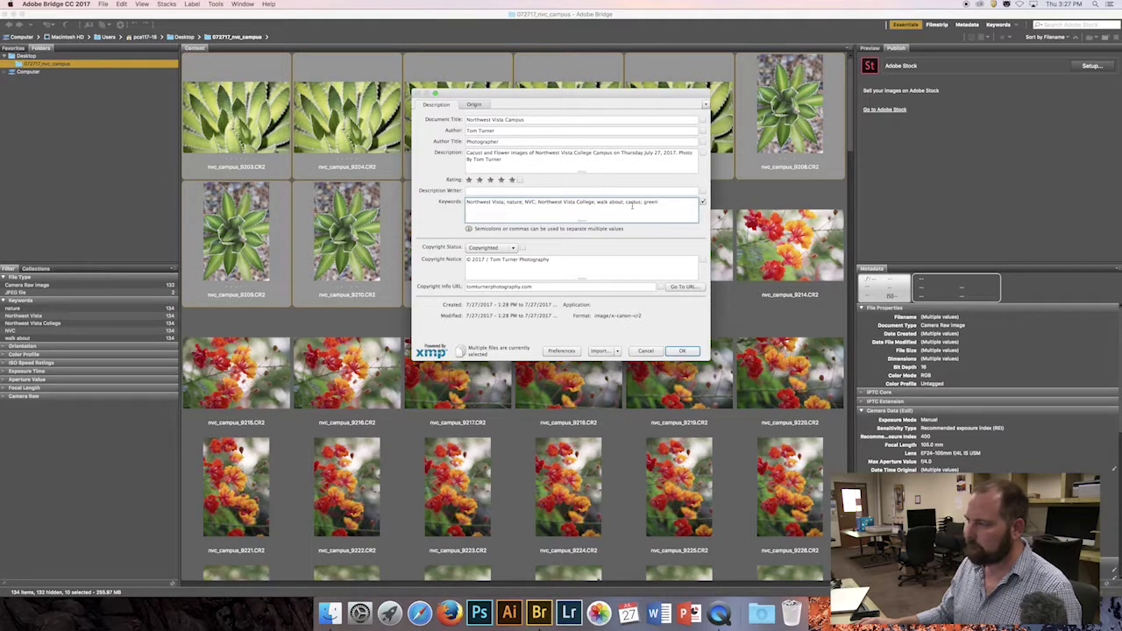
{"action": "type", "text": "; pl"}
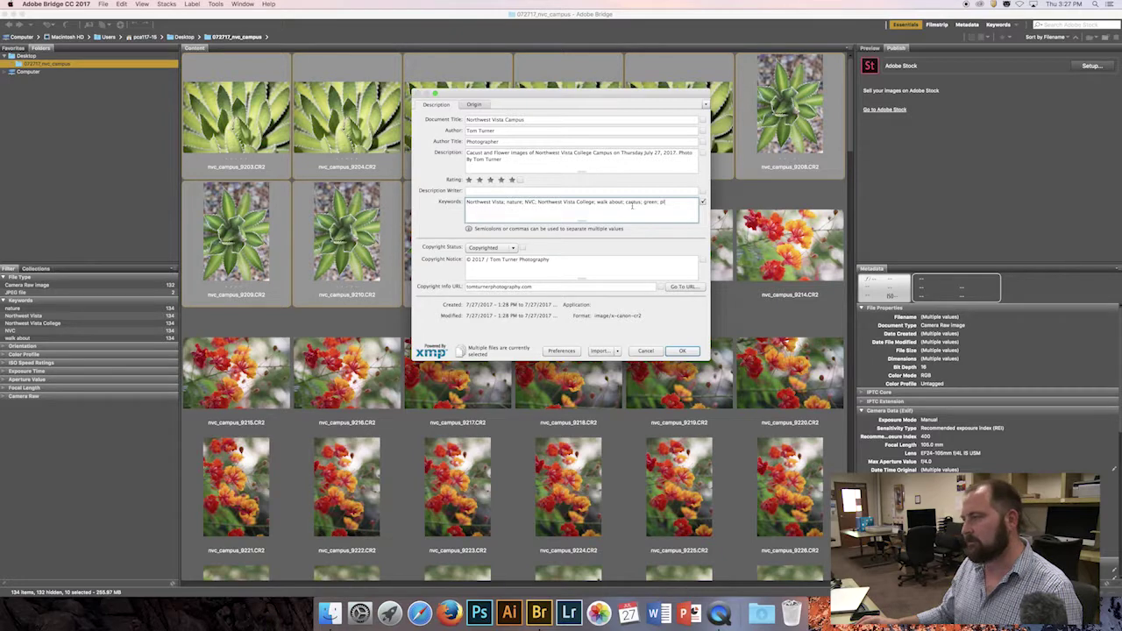
{"action": "type", "text": "ant"}
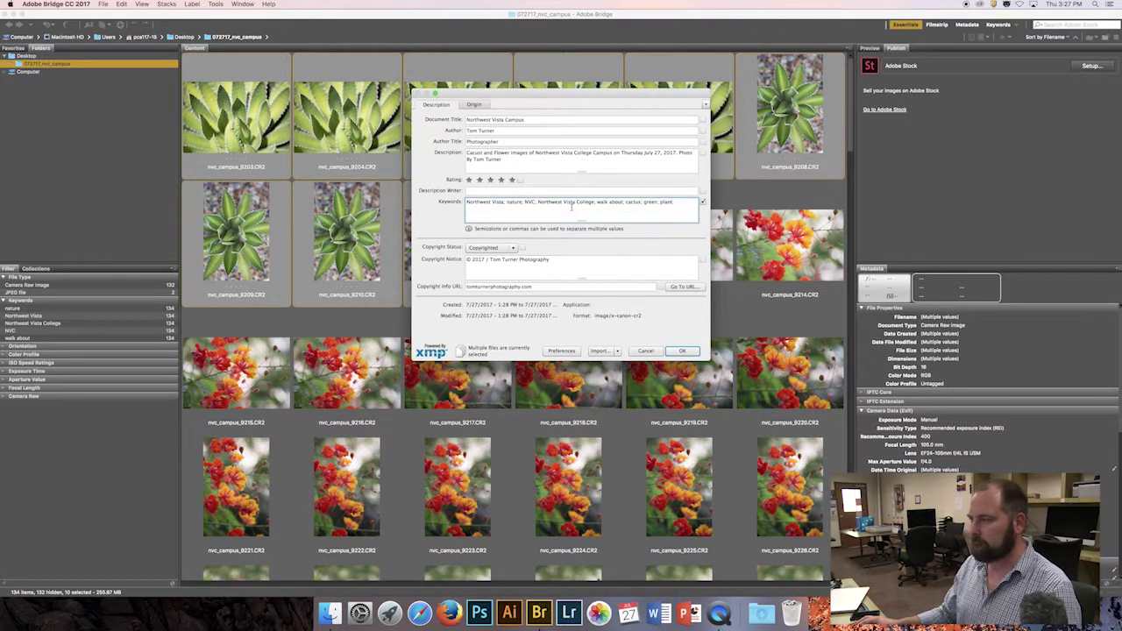
{"action": "left_click", "coordinate": [681, 351]}
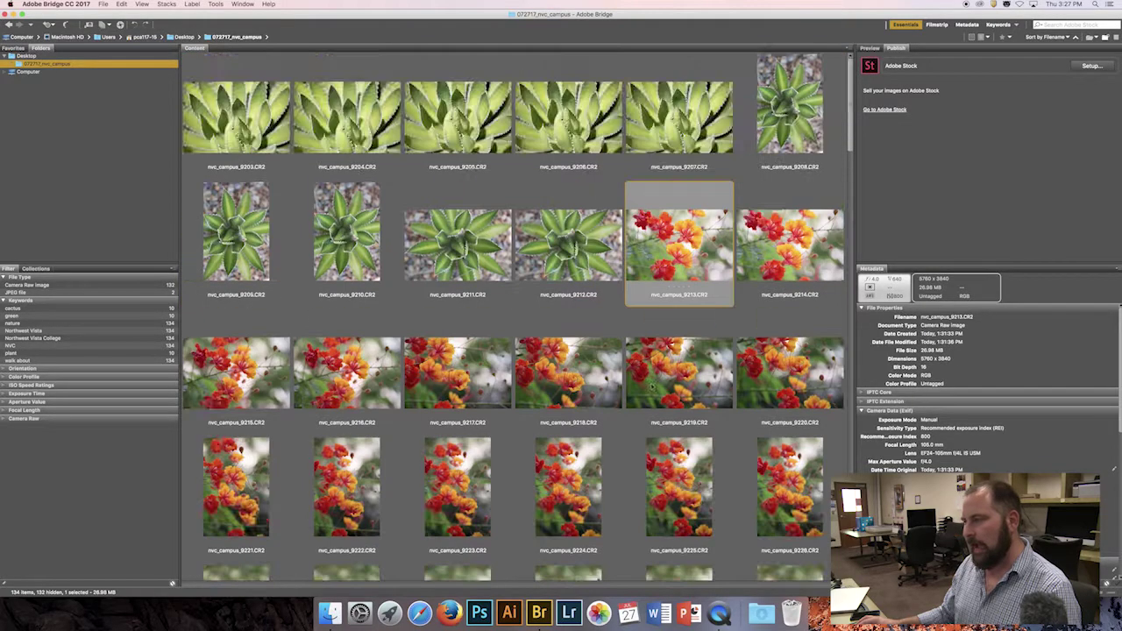
Select the 34 flower photos 9213 through 9246 and open their File Info
{"action": "scroll", "coordinate": [652, 386], "scroll_direction": "down", "scroll_amount": 10}
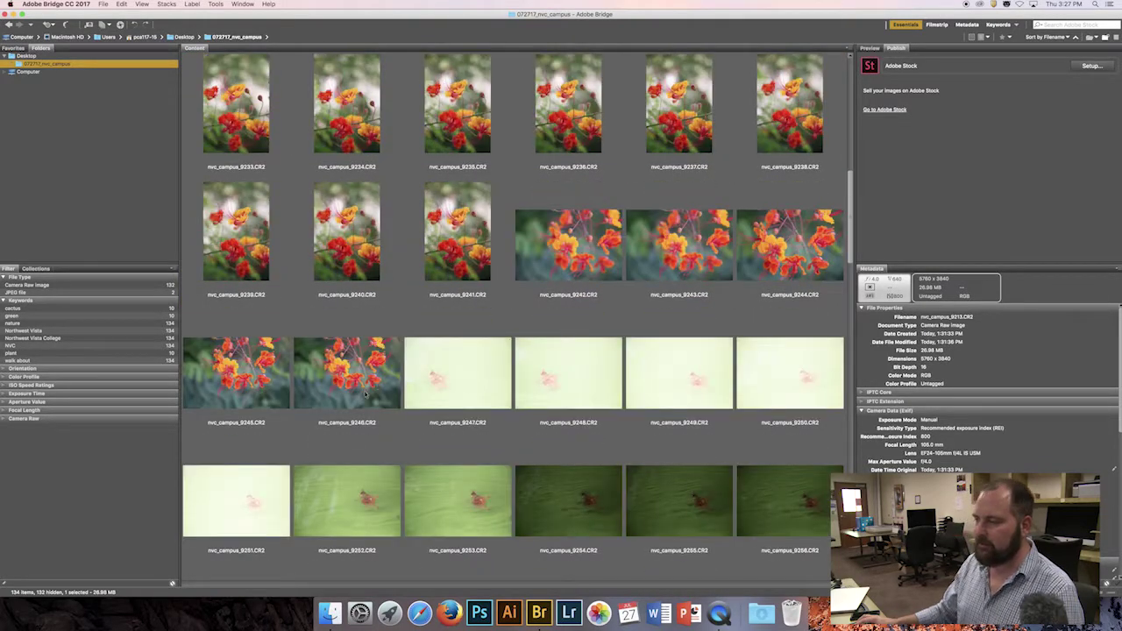
{"action": "left_click", "coordinate": [366, 395], "text": "shift"}
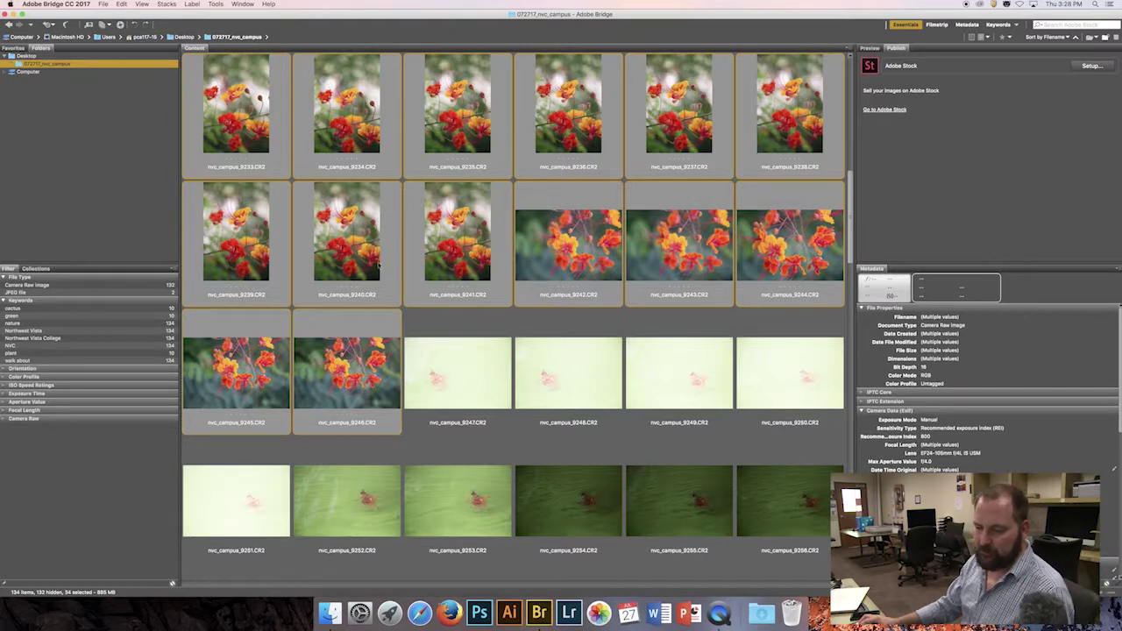
{"action": "key", "text": "super+alt+shift+i"}
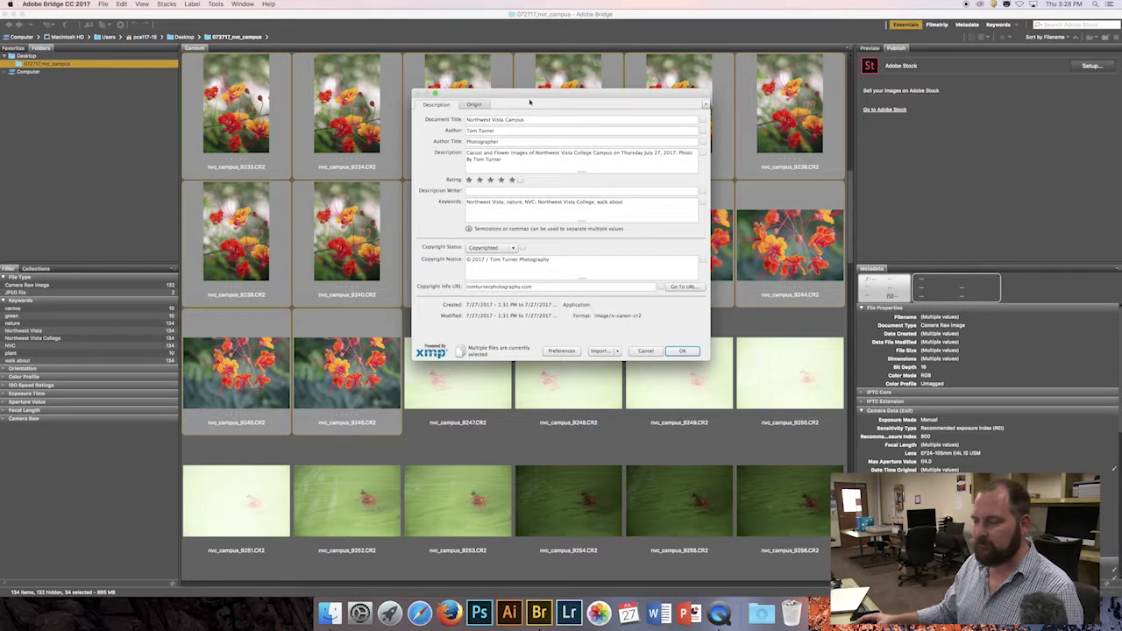
{"action": "left_click_drag", "start_coordinate": [532, 96], "coordinate": [491, 96]}
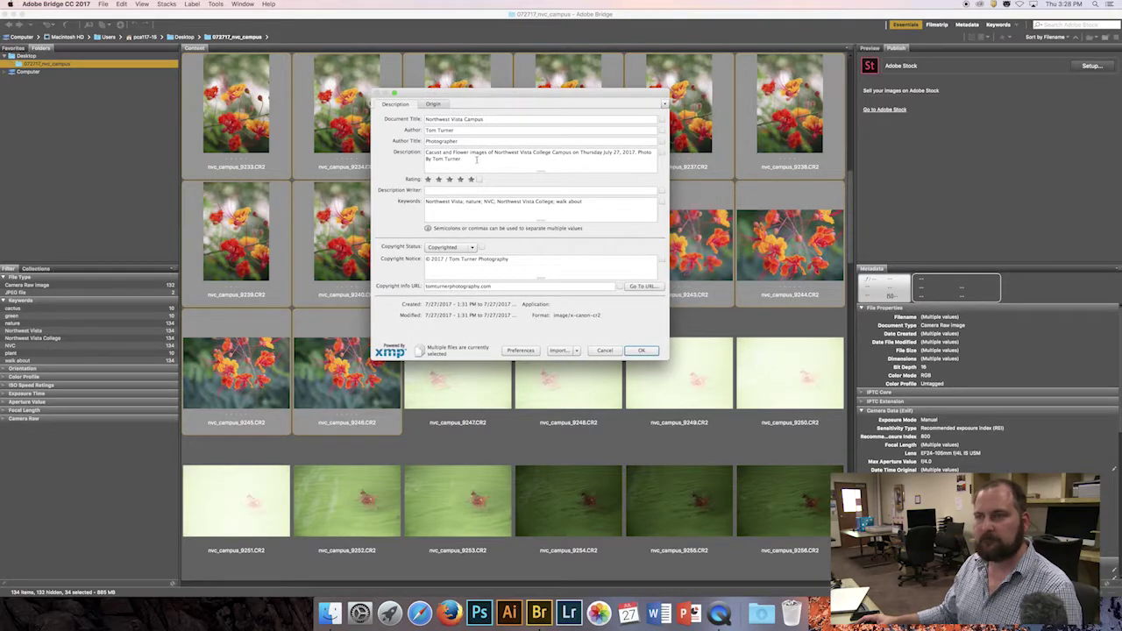
Add flower and orange to the keywords and select the full keyword list for copying
{"action": "left_click", "coordinate": [605, 204]}
{"action": "left_click", "coordinate": [611, 205]}
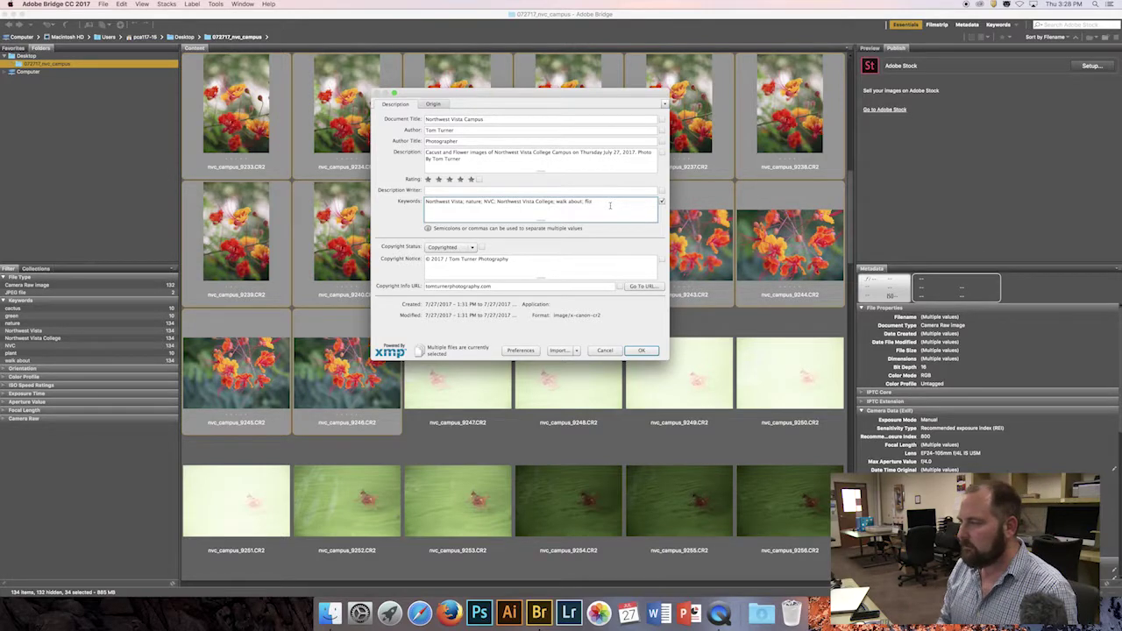
{"action": "type", "text": "; flower; orange"}
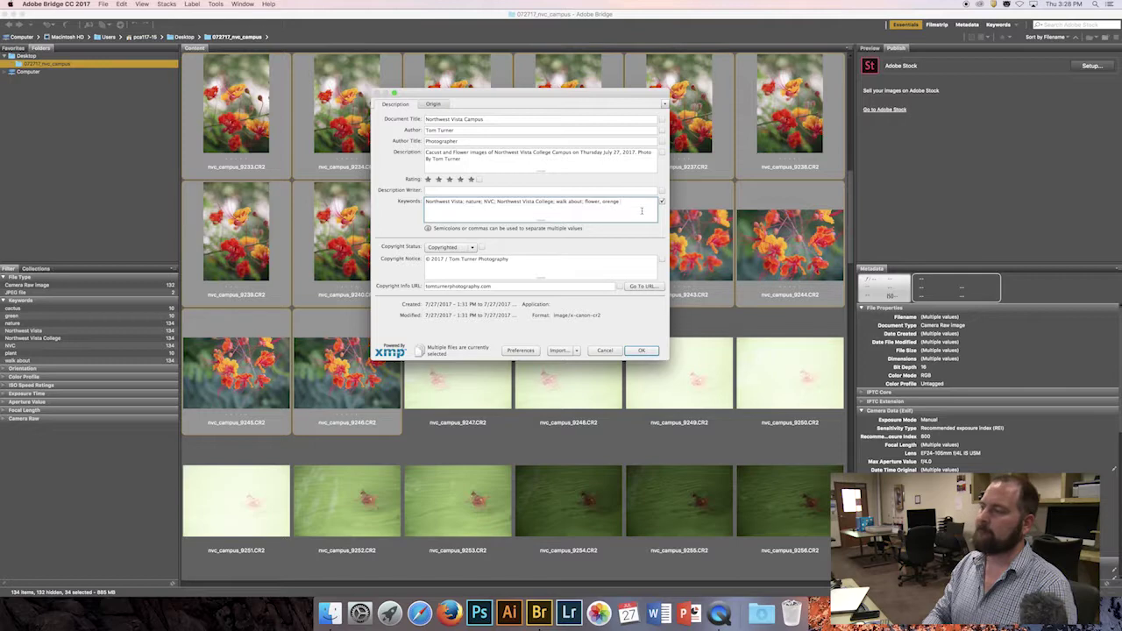
{"action": "left_click_drag", "start_coordinate": [642, 210], "coordinate": [526, 202]}
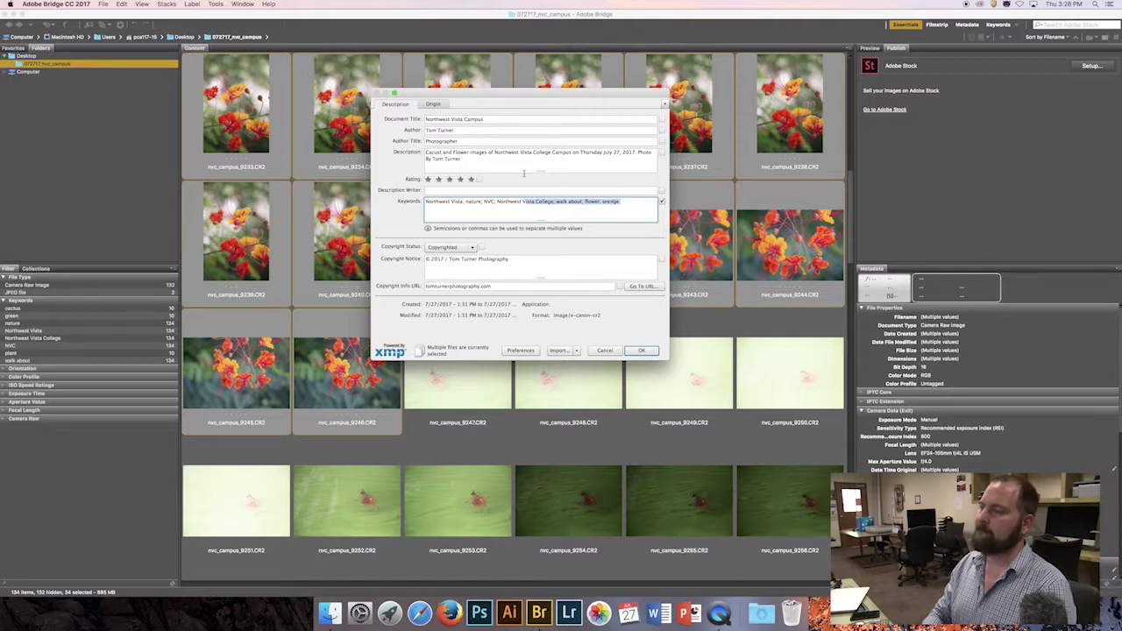
{"action": "left_click", "coordinate": [609, 202]}
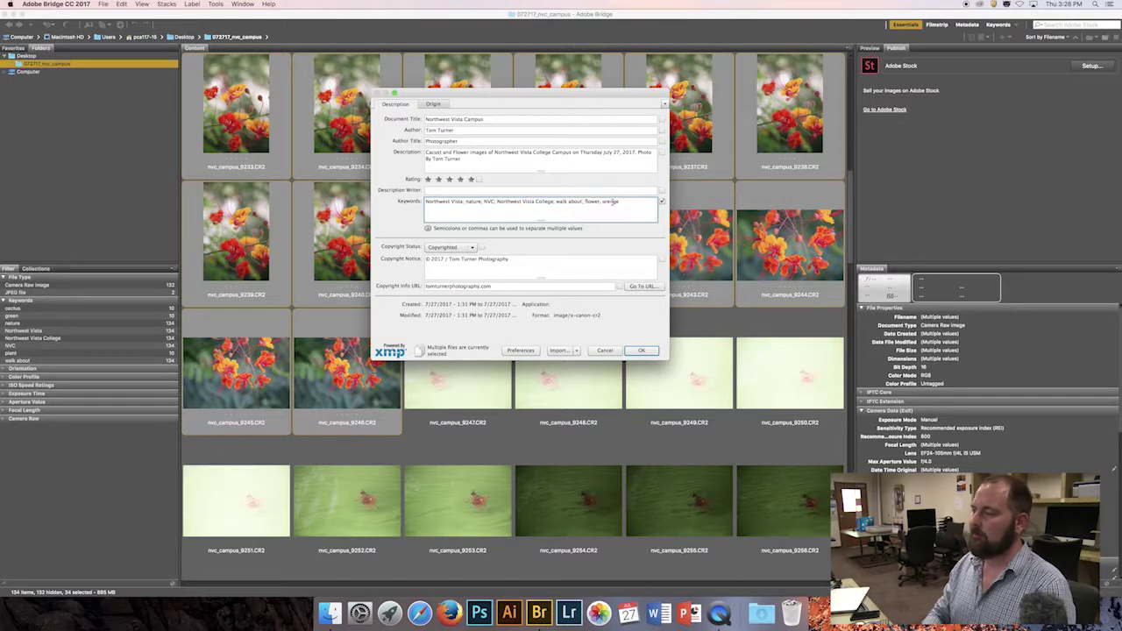
{"action": "triple_click", "coordinate": [613, 202]}
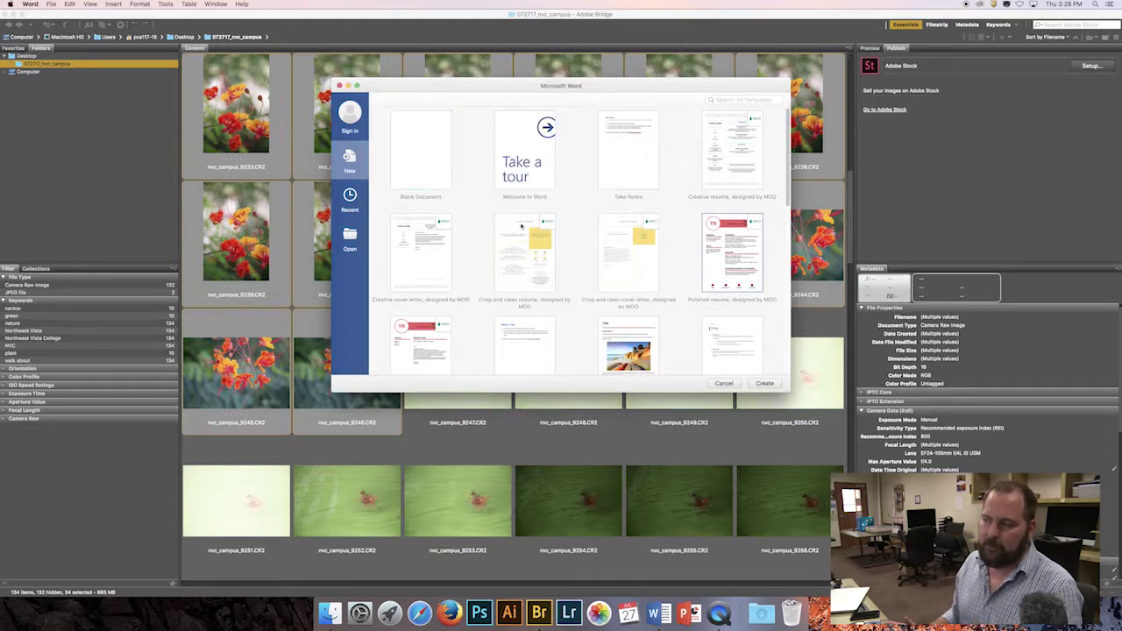
{"action": "left_click", "coordinate": [406, 144]}
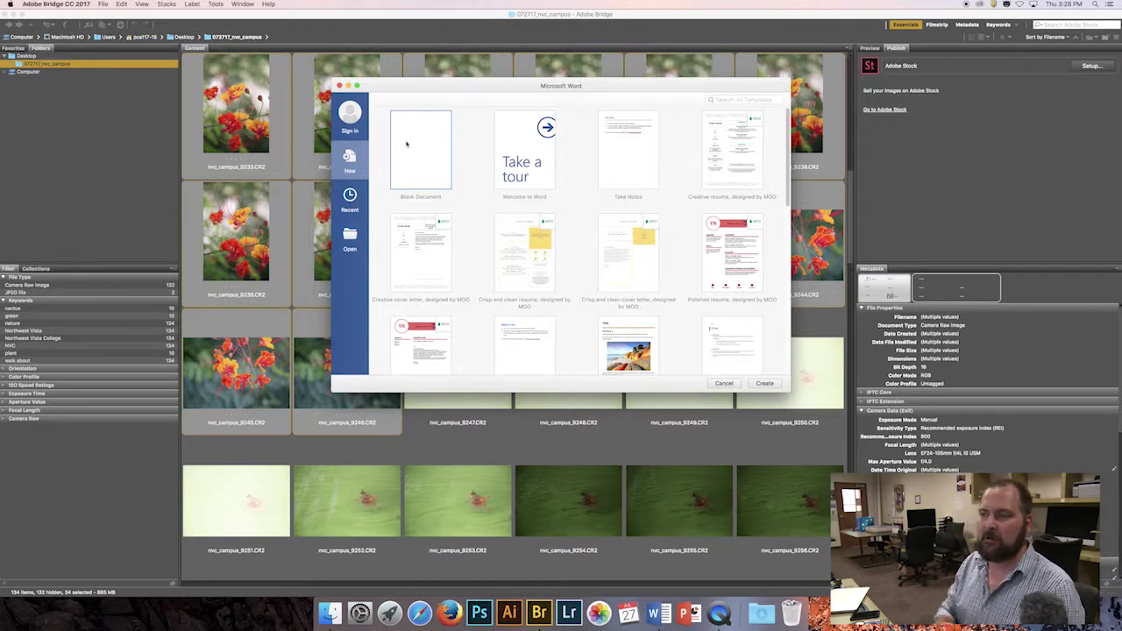
Paste the copied keyword list into a new blank Word document
{"action": "double_click", "coordinate": [406, 144]}
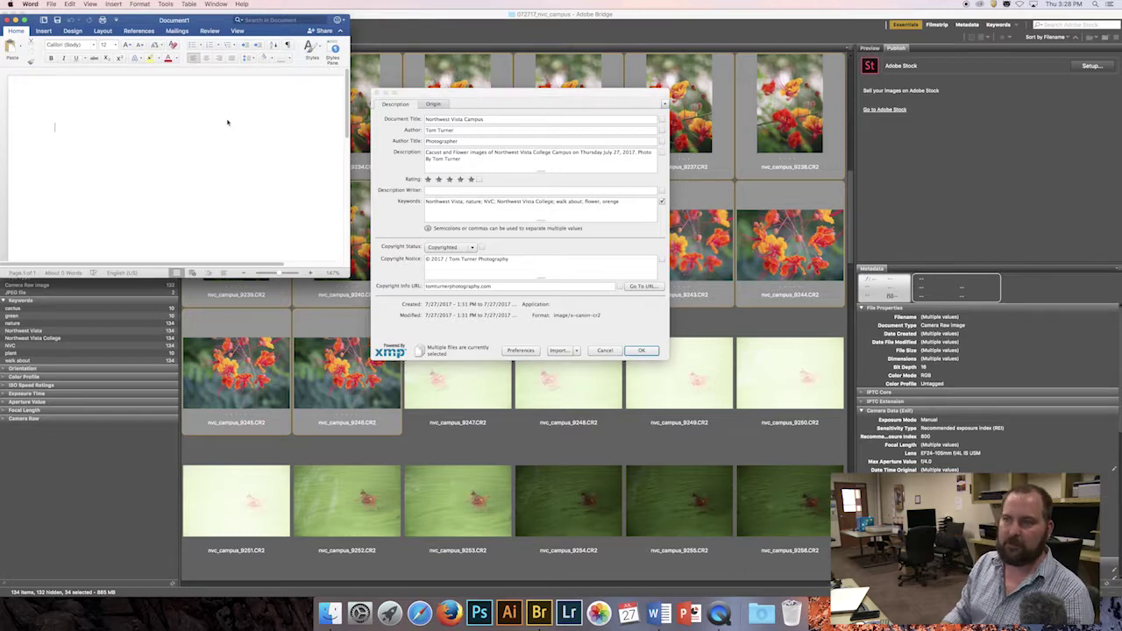
{"action": "type", "text": "Northwest Vista; nature; NVC; Northwest Vista College; walk about; flower, orange"}
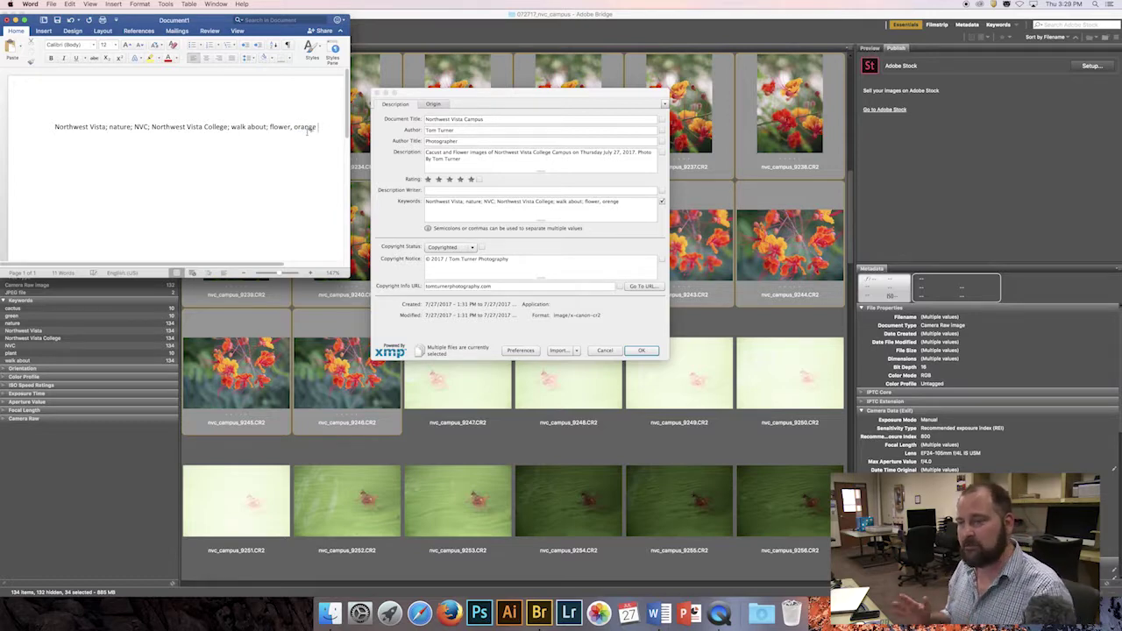
{"action": "double_click", "coordinate": [307, 128]}
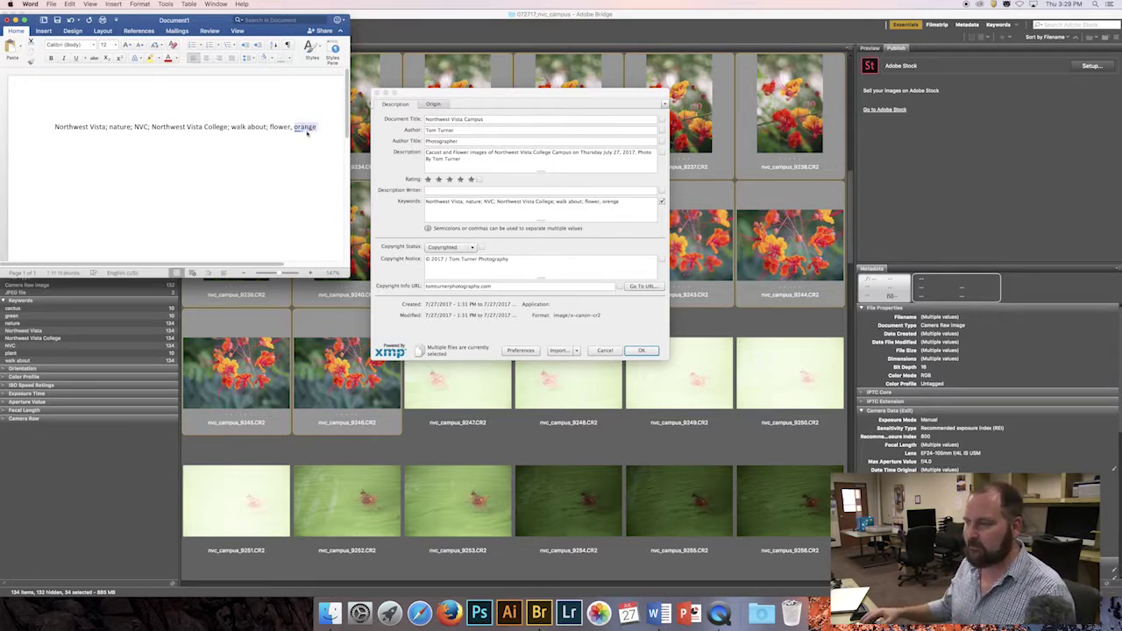
{"action": "left_click", "coordinate": [616, 201]}
{"action": "key", "text": "super+a"}
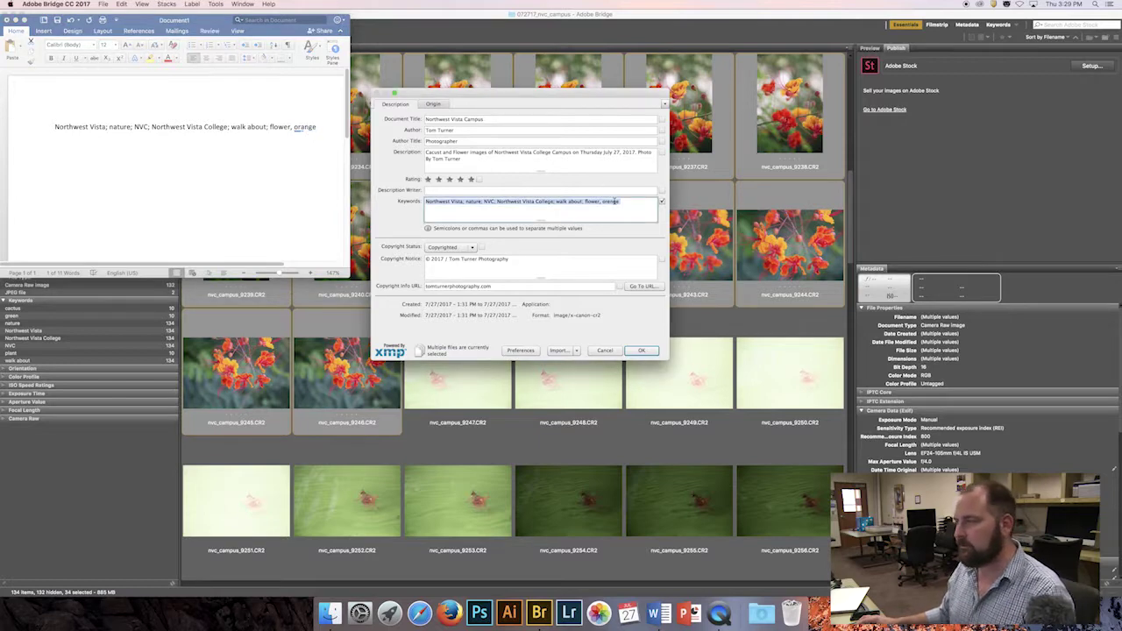
Retype orange and add yellow so the keywords end flower; orange; yellow, then apply
{"action": "left_click", "coordinate": [621, 202]}
{"action": "key", "text": "BackSpace"}
{"action": "key", "text": "BackSpace"}
{"action": "key", "text": "BackSpace"}
{"action": "key", "text": "BackSpace"}
{"action": "key", "text": "BackSpace"}
{"action": "key", "text": "BackSpace"}
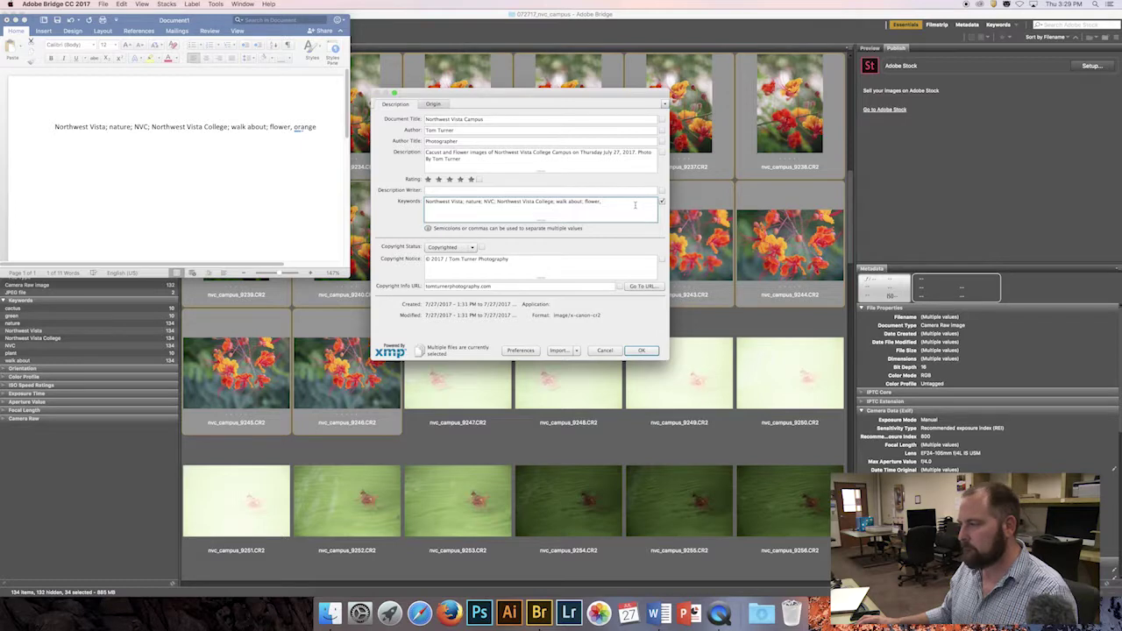
{"action": "type", "text": "orange, yell"}
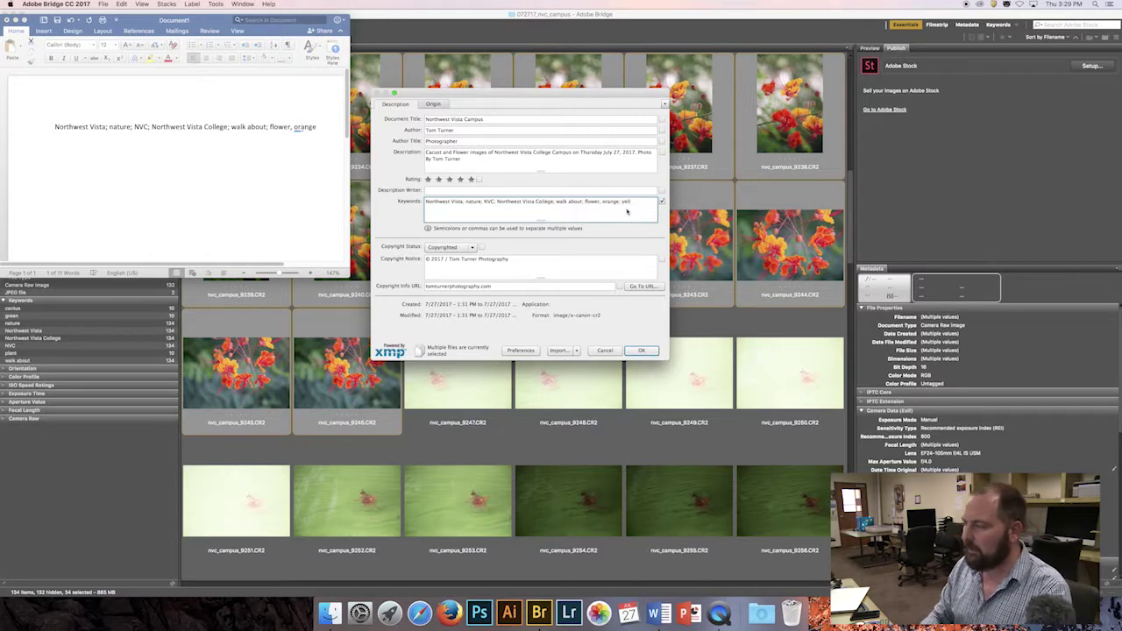
{"action": "type", "text": "ow"}
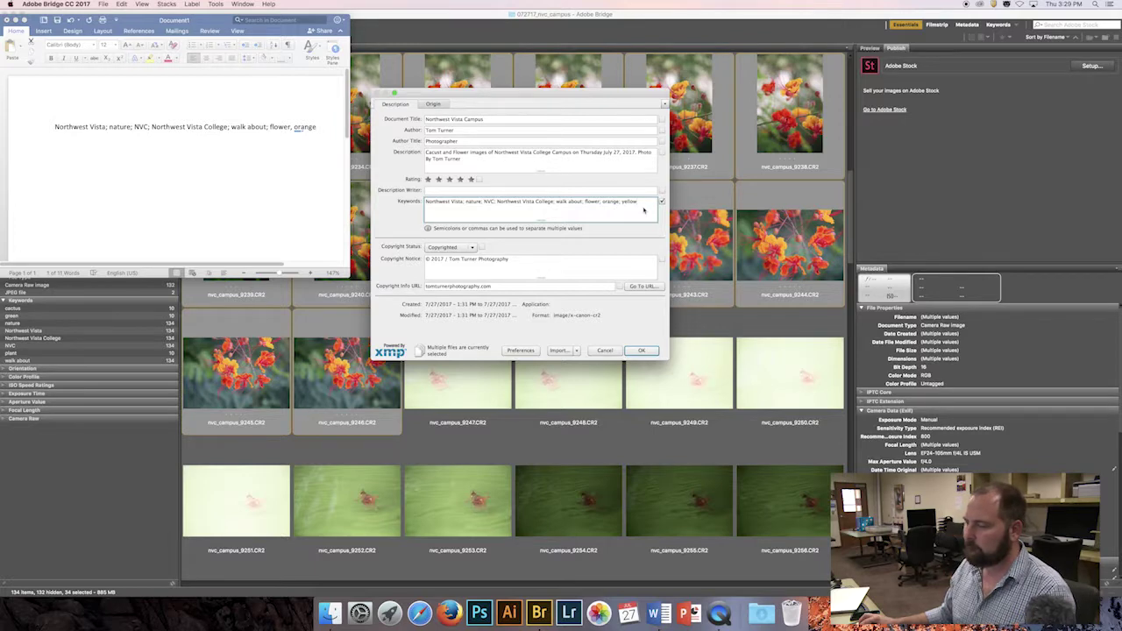
{"action": "left_click", "coordinate": [650, 351]}
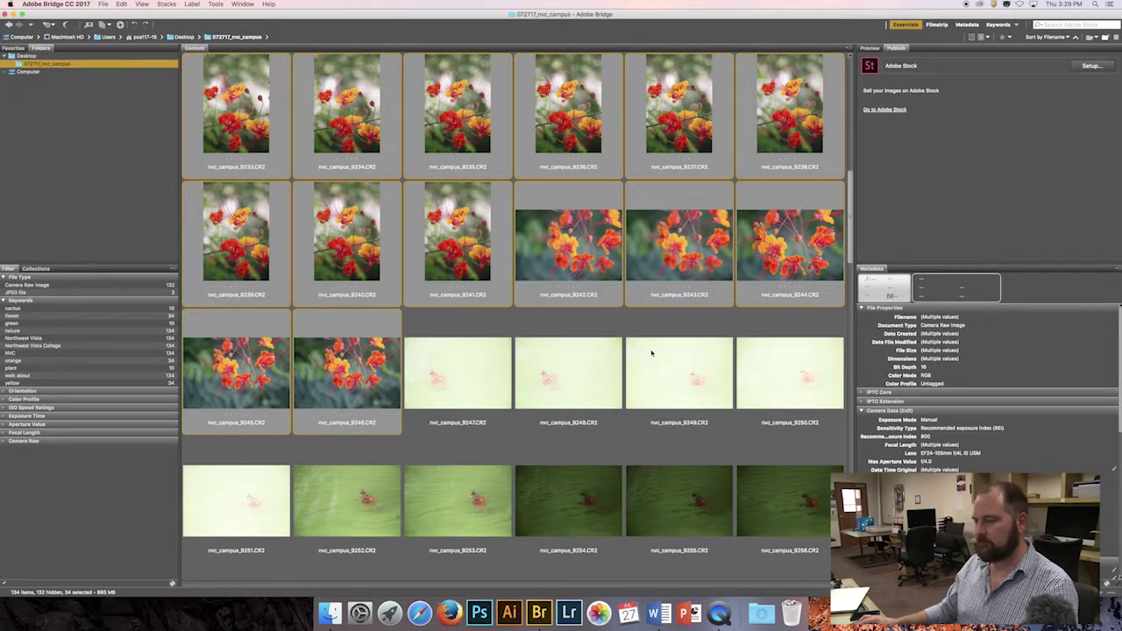
Delete the three dark shots nvc_campus_9334–9336 by dragging them to the Trash
{"action": "left_click", "coordinate": [486, 374]}
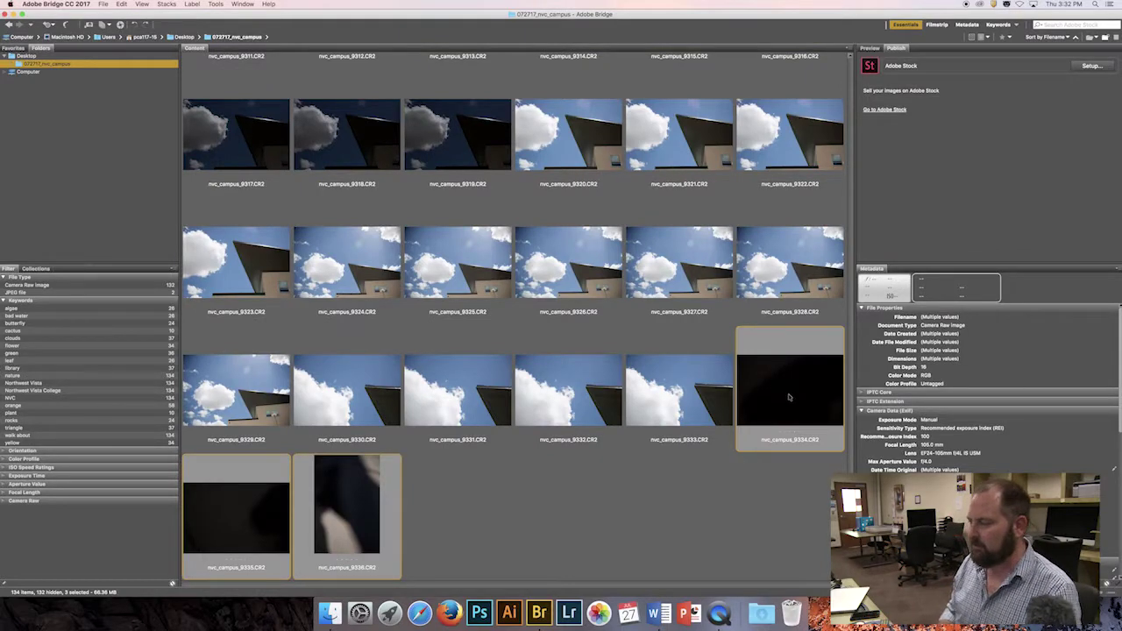
{"action": "left_click_drag", "start_coordinate": [789, 397], "coordinate": [795, 619]}
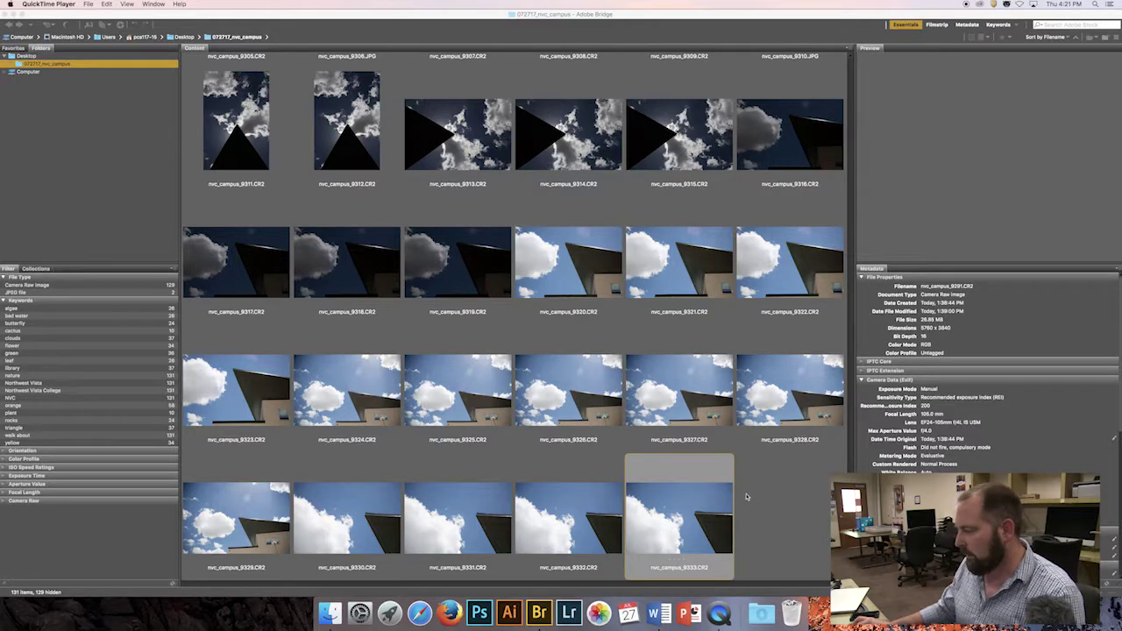
{"action": "left_click_drag", "start_coordinate": [849, 526], "coordinate": [836, 91]}
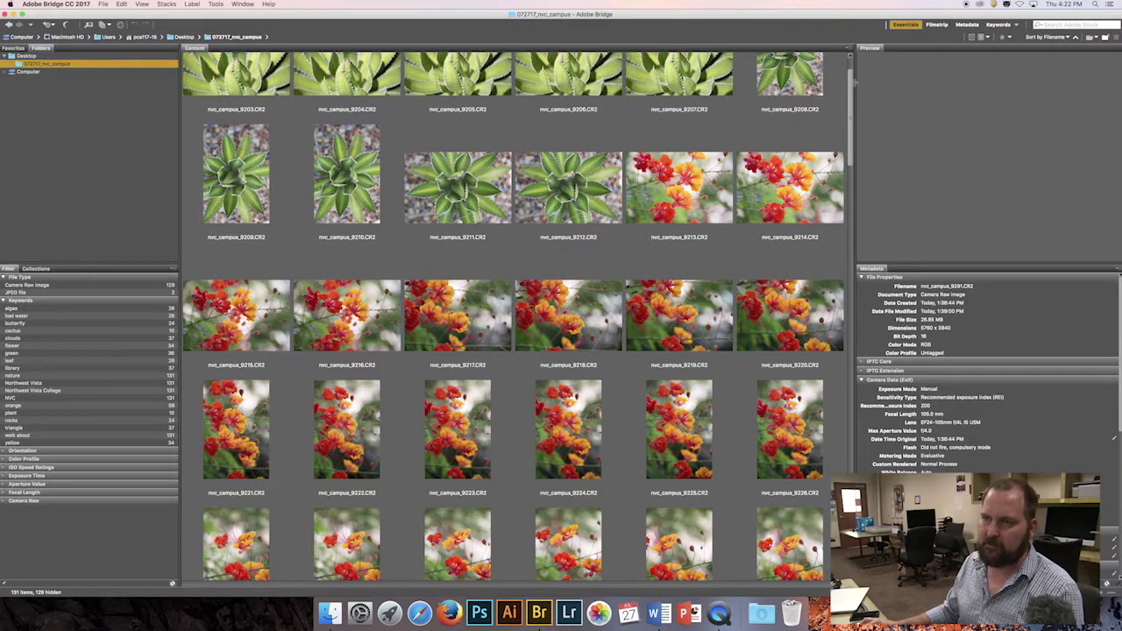
Scroll back to the folder's top and preview the top-down agave photo nvc_campus_9208
{"action": "left_click_drag", "start_coordinate": [836, 91], "coordinate": [849, 15]}
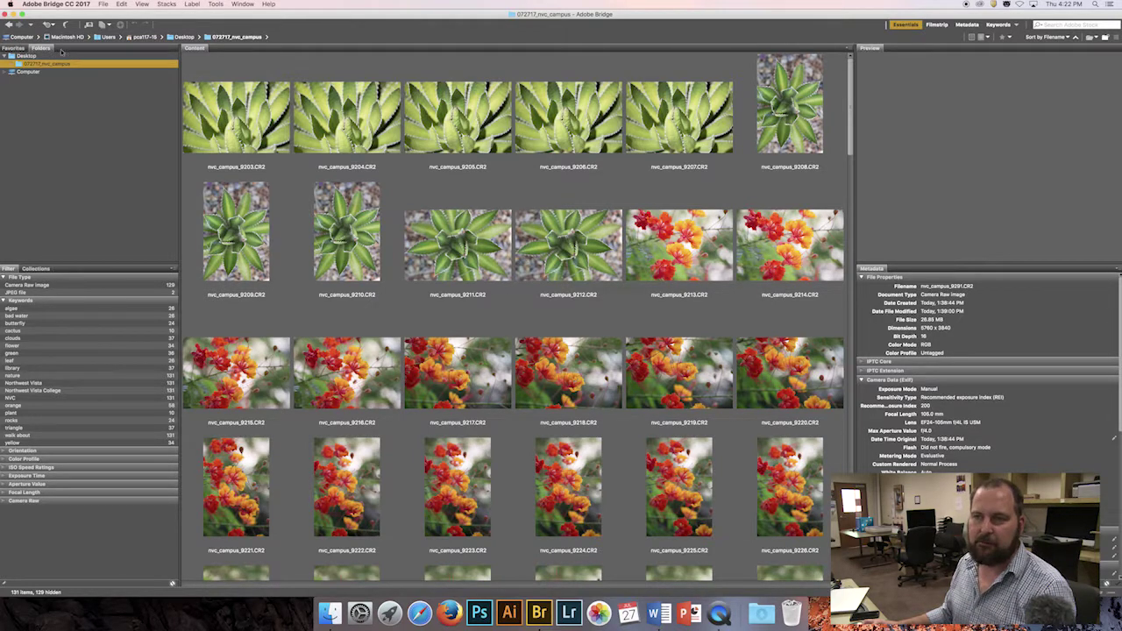
{"action": "left_click", "coordinate": [13, 48]}
{"action": "left_click", "coordinate": [40, 48]}
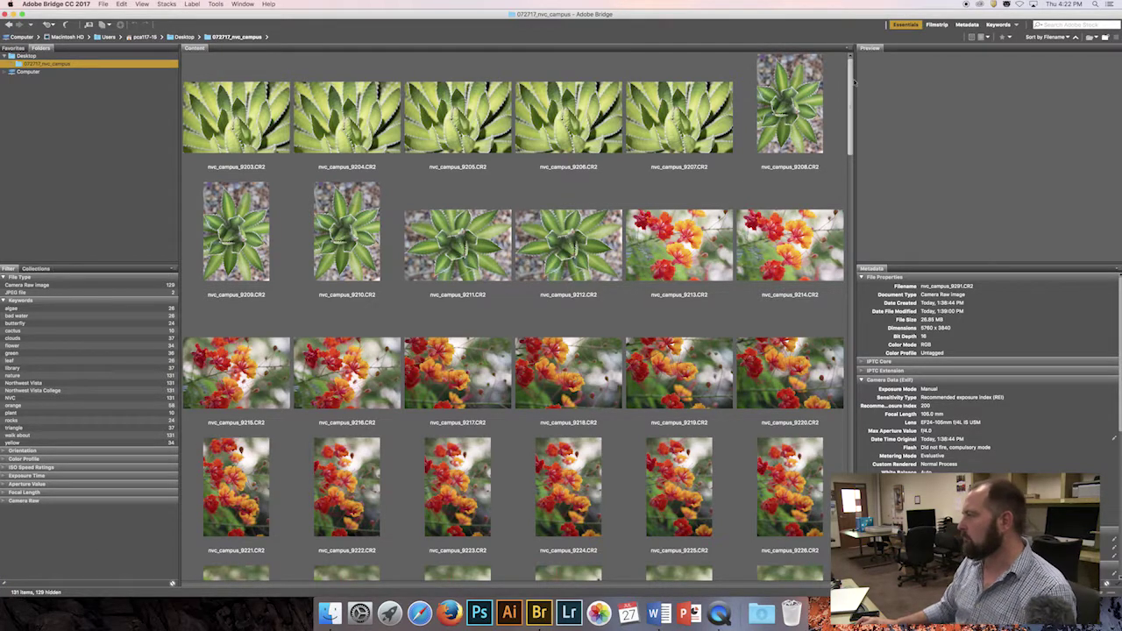
{"action": "left_click", "coordinate": [833, 105]}
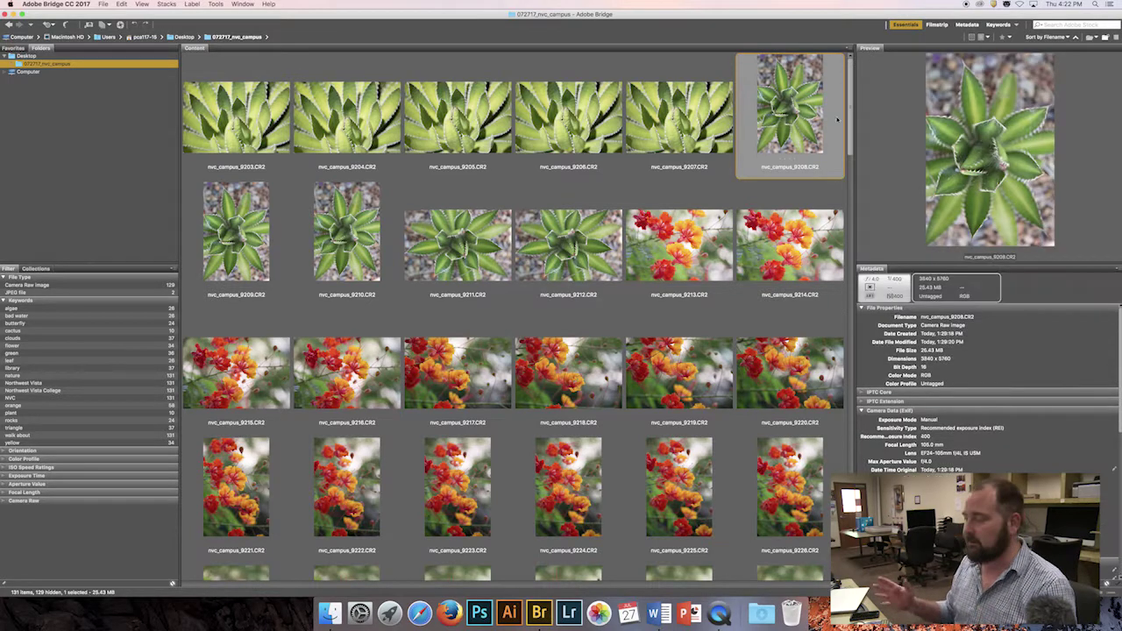
{"action": "left_click", "coordinate": [905, 27]}
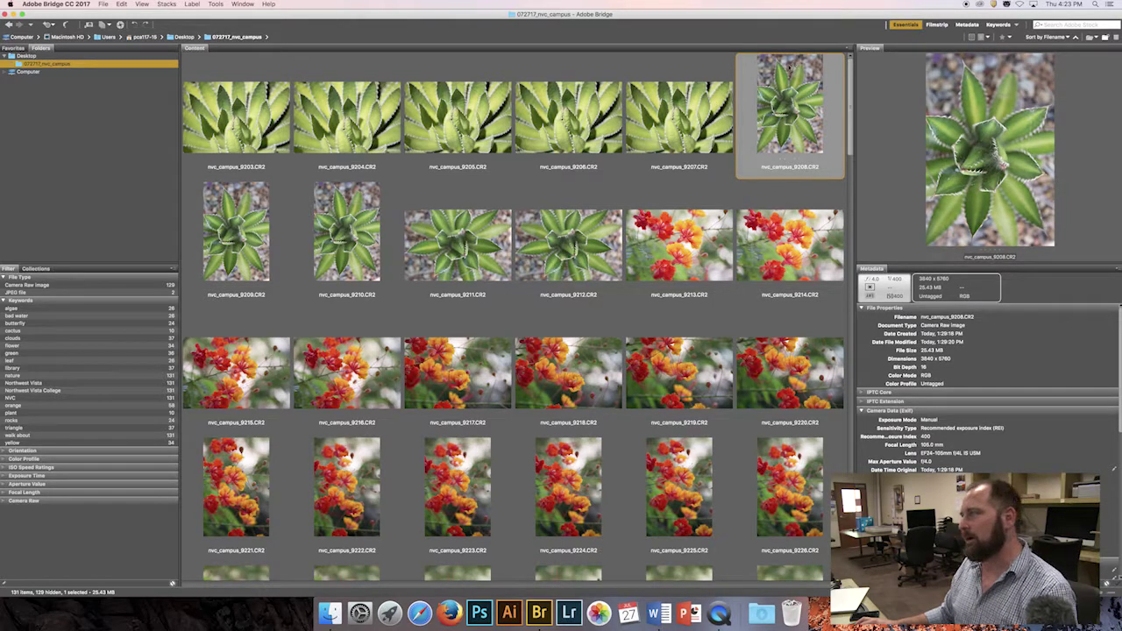
Switch to the Filmstrip workspace and preview close-up agave nvc_campus_9205
{"action": "left_click", "coordinate": [937, 26]}
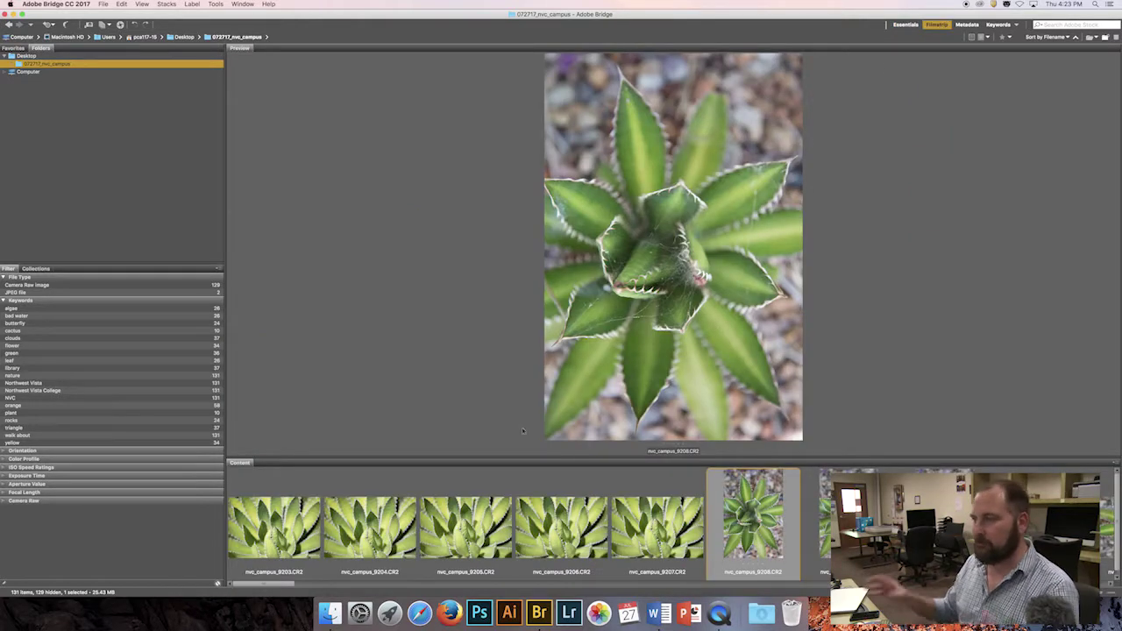
{"action": "left_click", "coordinate": [466, 526]}
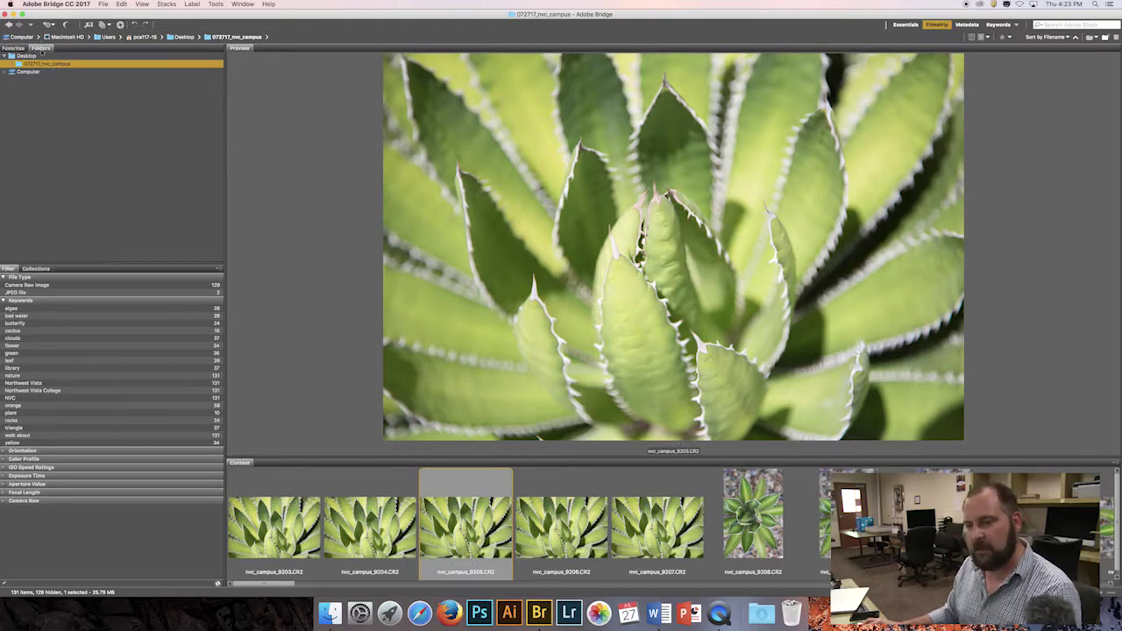
{"action": "right_click", "coordinate": [30, 269]}
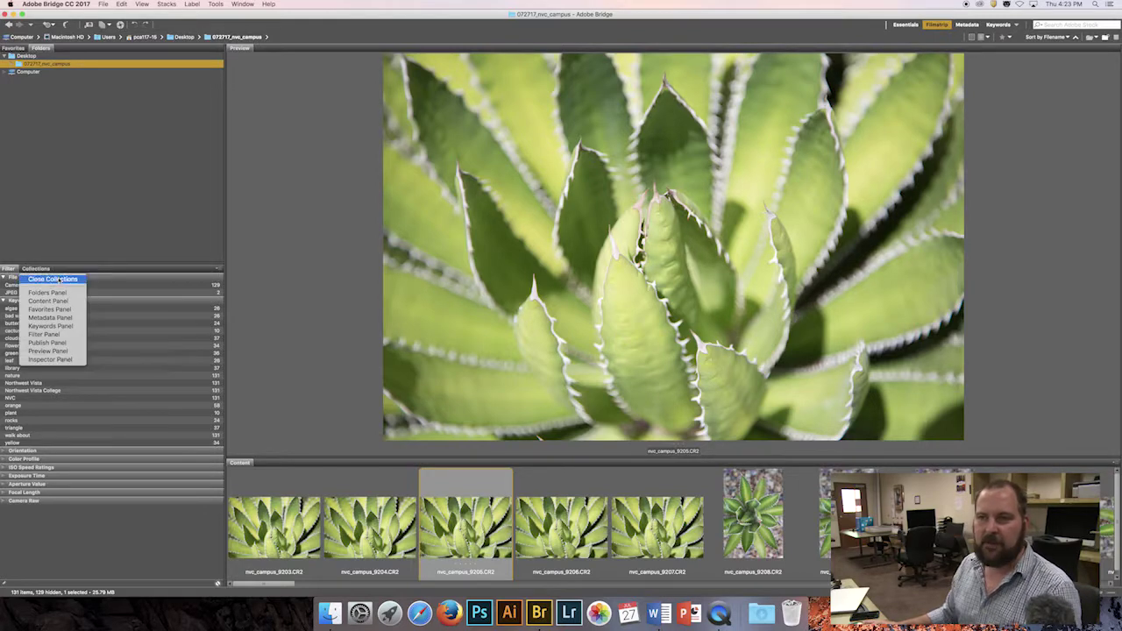
Close the Collections and Favorites panels in the left pane
{"action": "left_click", "coordinate": [52, 279]}
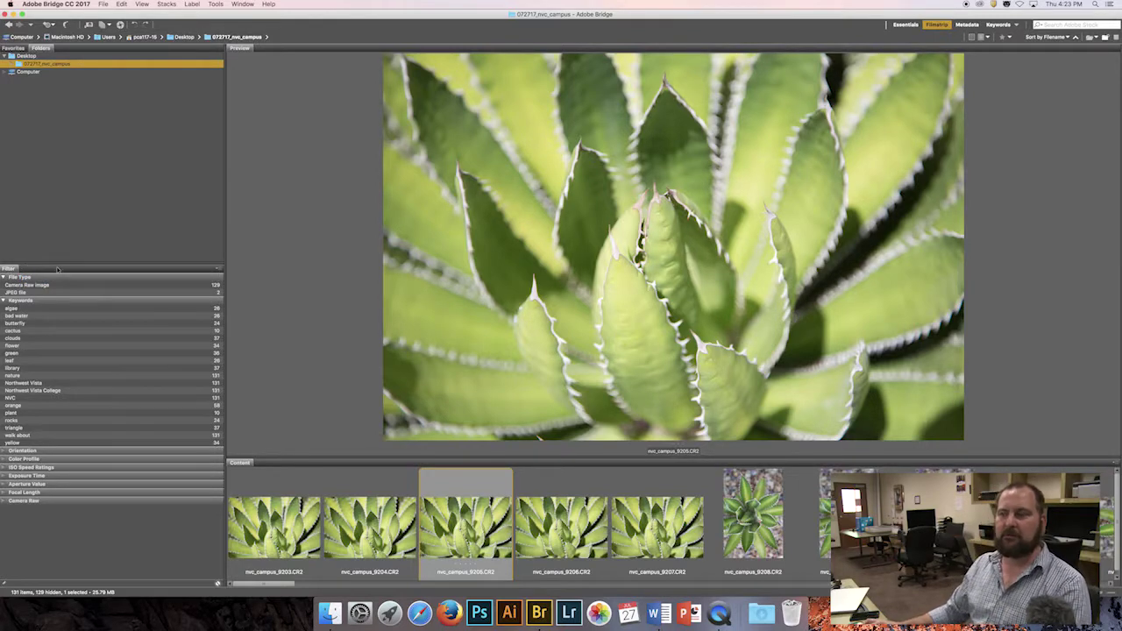
{"action": "right_click", "coordinate": [15, 49]}
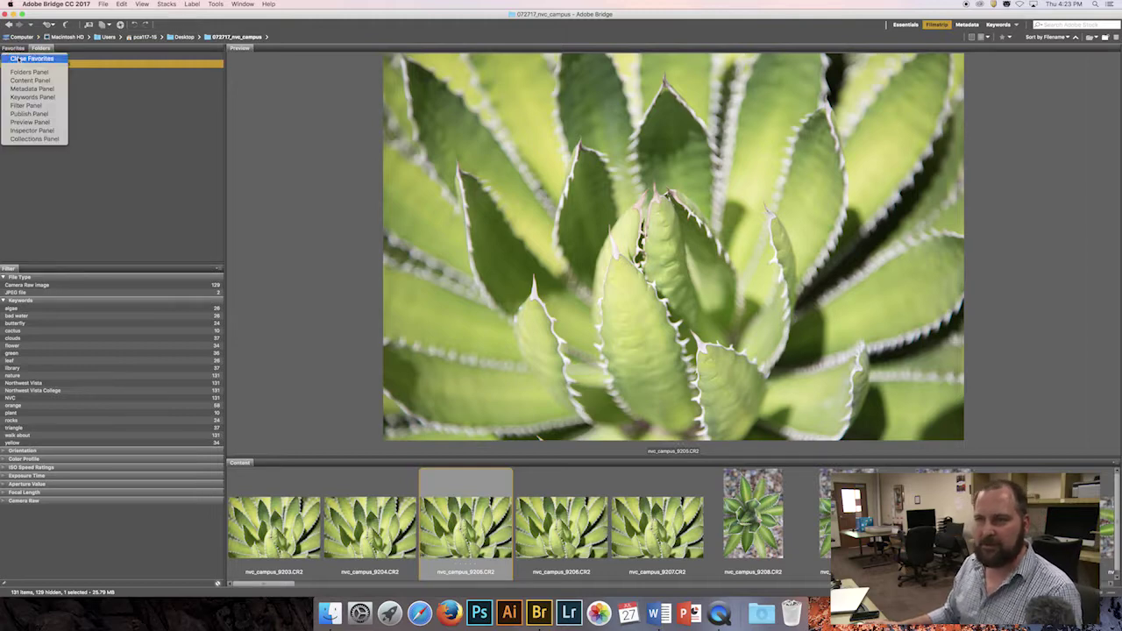
{"action": "left_click", "coordinate": [18, 60]}
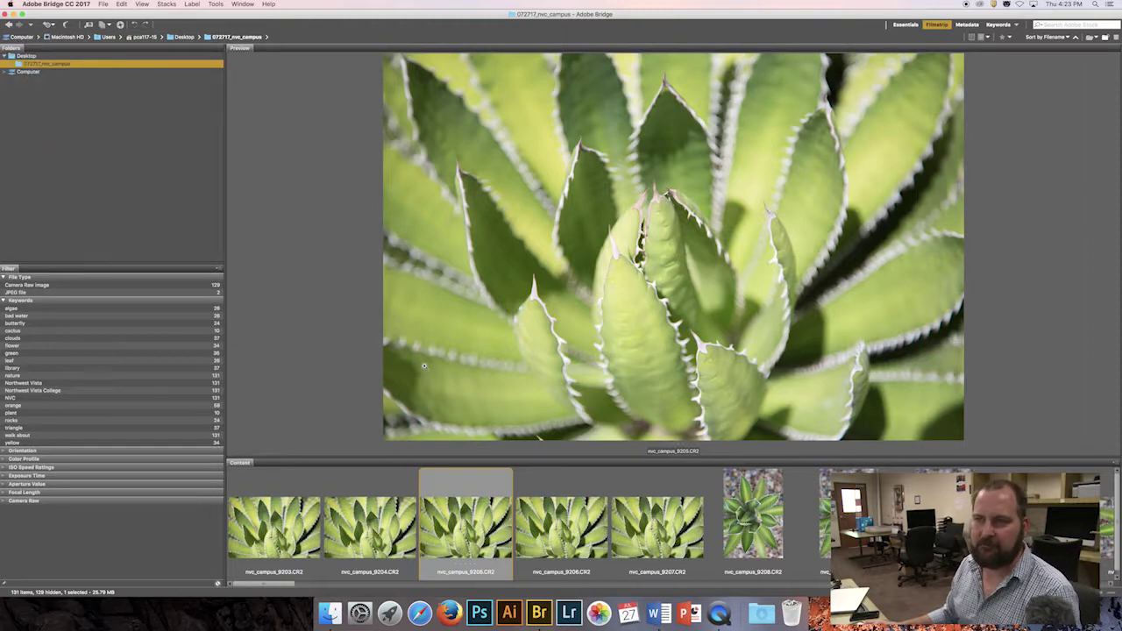
Add the Metadata panel to the left pane and preview agave close-up nvc_campus_9203
{"action": "right_click", "coordinate": [105, 49]}
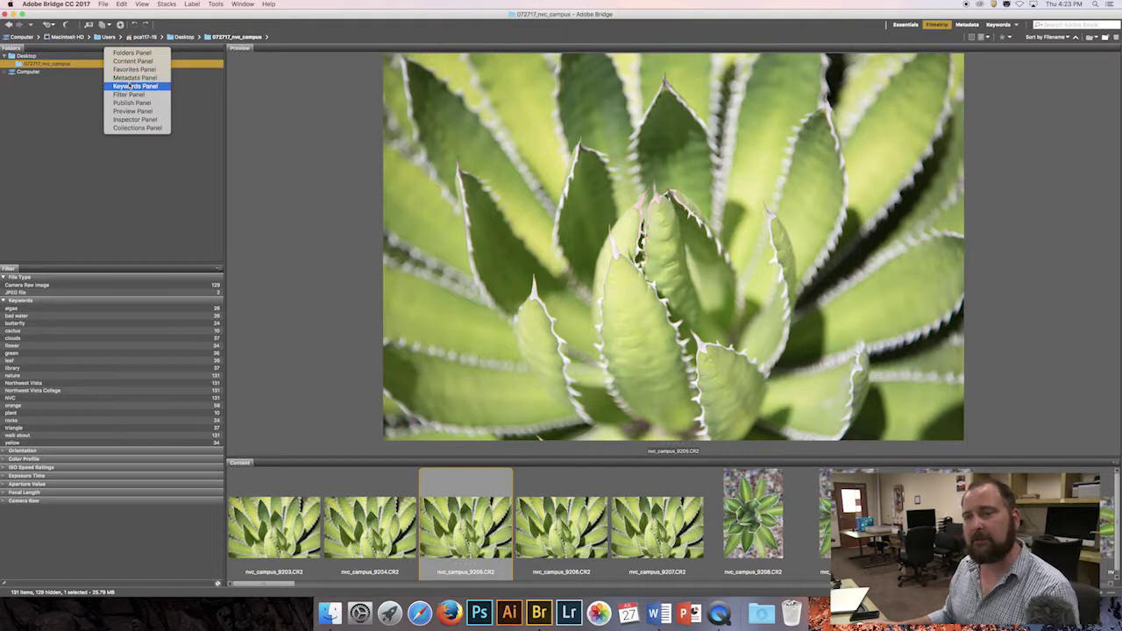
{"action": "left_click", "coordinate": [131, 78]}
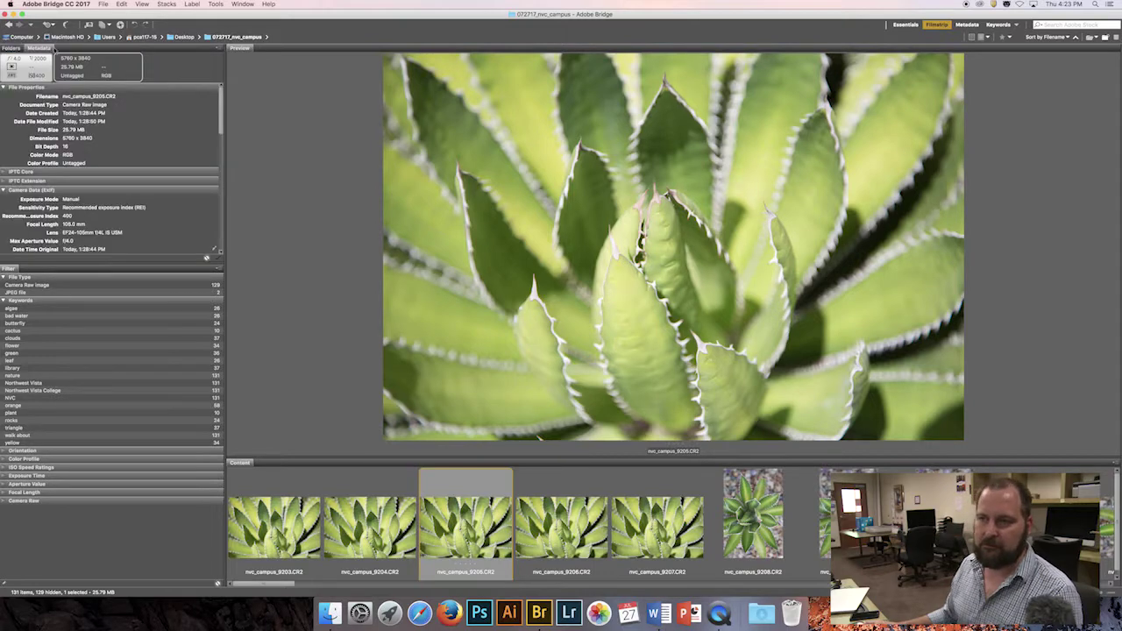
{"action": "left_click", "coordinate": [11, 48]}
{"action": "left_click", "coordinate": [39, 48]}
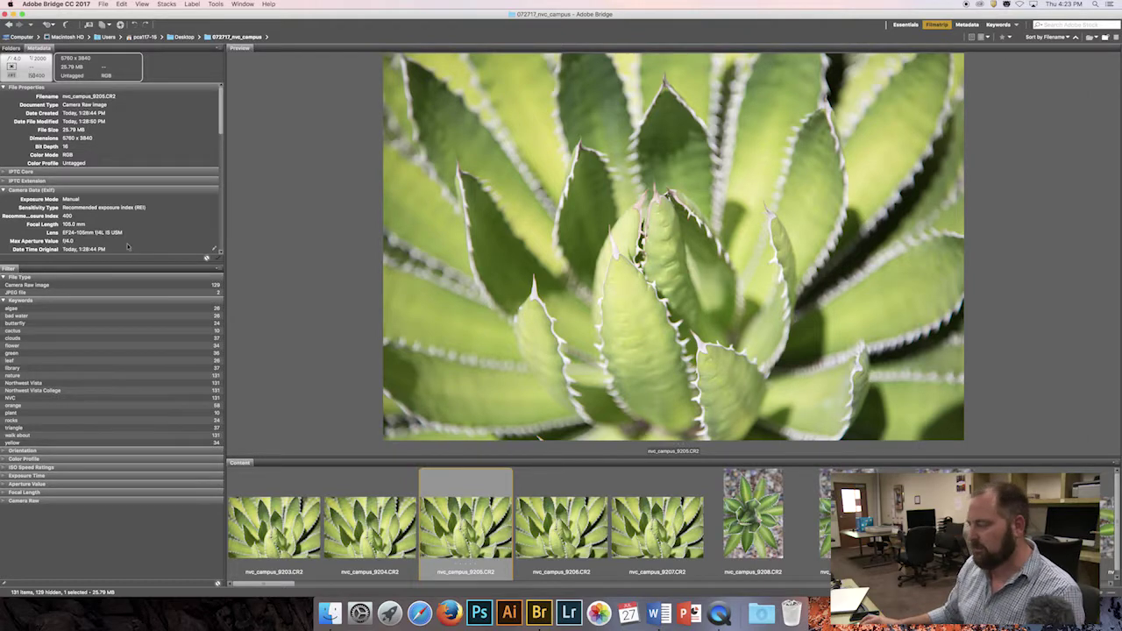
{"action": "left_click", "coordinate": [274, 526]}
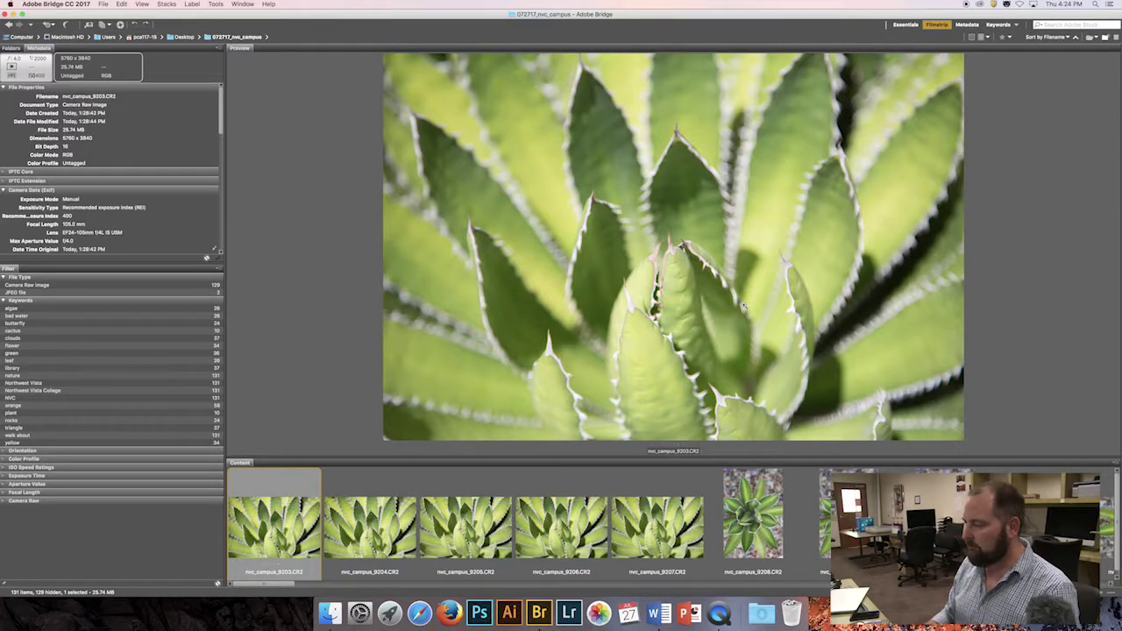
Flip back and forth between the agave close-ups from 9203, then advance to 9205
{"action": "key", "text": "Right"}
{"action": "key", "text": "Right"}
{"action": "key", "text": "Right"}
{"action": "key", "text": "Right"}
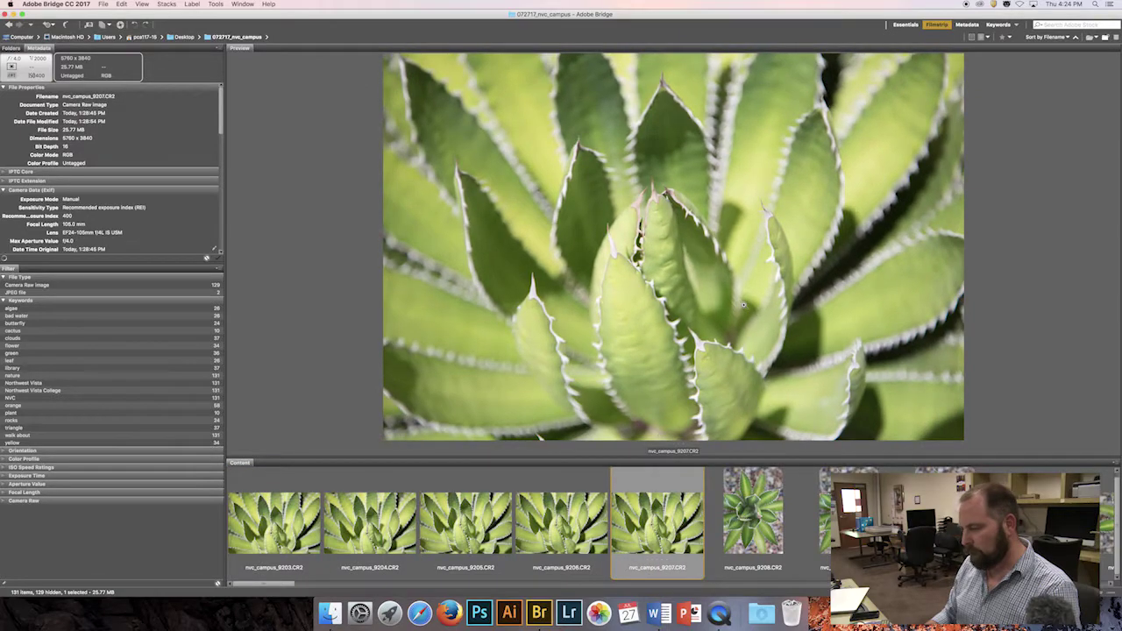
{"action": "key", "text": "Left"}
{"action": "key", "text": "Left"}
{"action": "key", "text": "Left"}
{"action": "key", "text": "Right"}
{"action": "key", "text": "Right"}
{"action": "key", "text": "Right"}
{"action": "key", "text": "Right"}
{"action": "key", "text": "Right"}
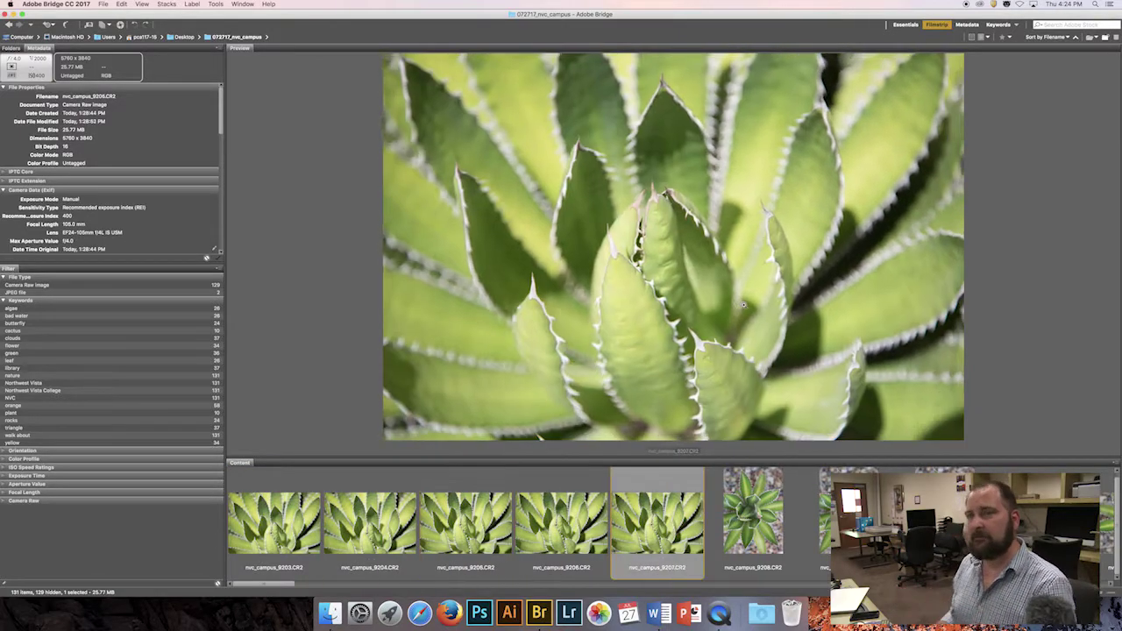
{"action": "key", "text": "Left"}
{"action": "key", "text": "Left"}
{"action": "key", "text": "Left"}
{"action": "key", "text": "Left"}
{"action": "key", "text": "Left"}
{"action": "key", "text": "Left"}
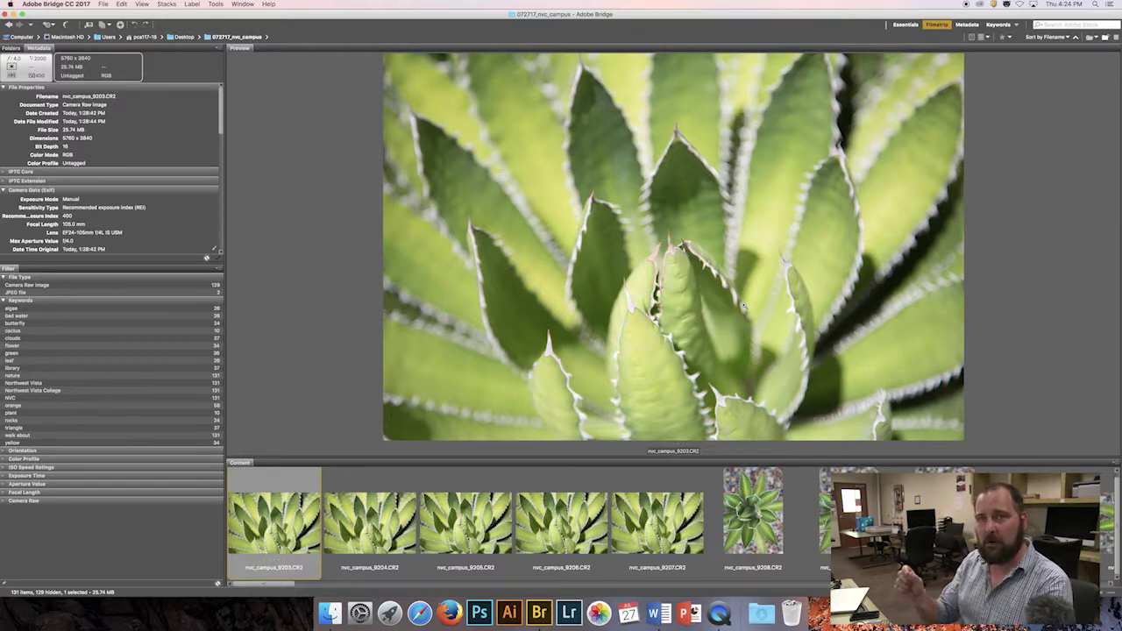
{"action": "key", "text": "Right"}
{"action": "key", "text": "Right"}
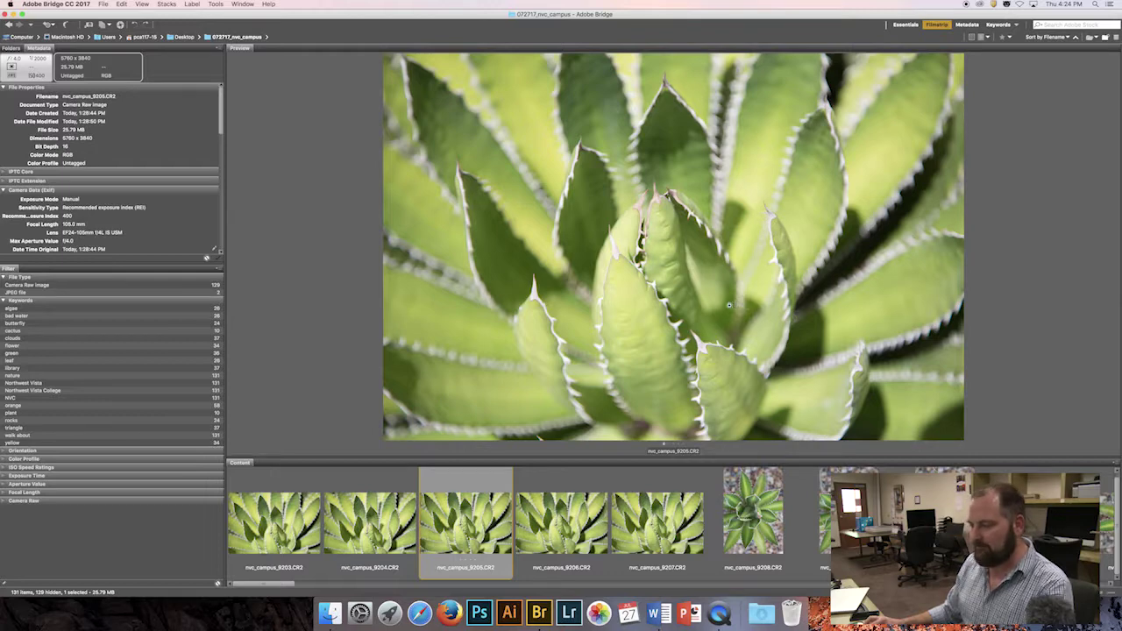
Rate agave shot nvc_campus_9205 one star, preview 9206, then return to 9205
{"action": "key", "text": "super+1"}
{"action": "left_click", "coordinate": [562, 541]}
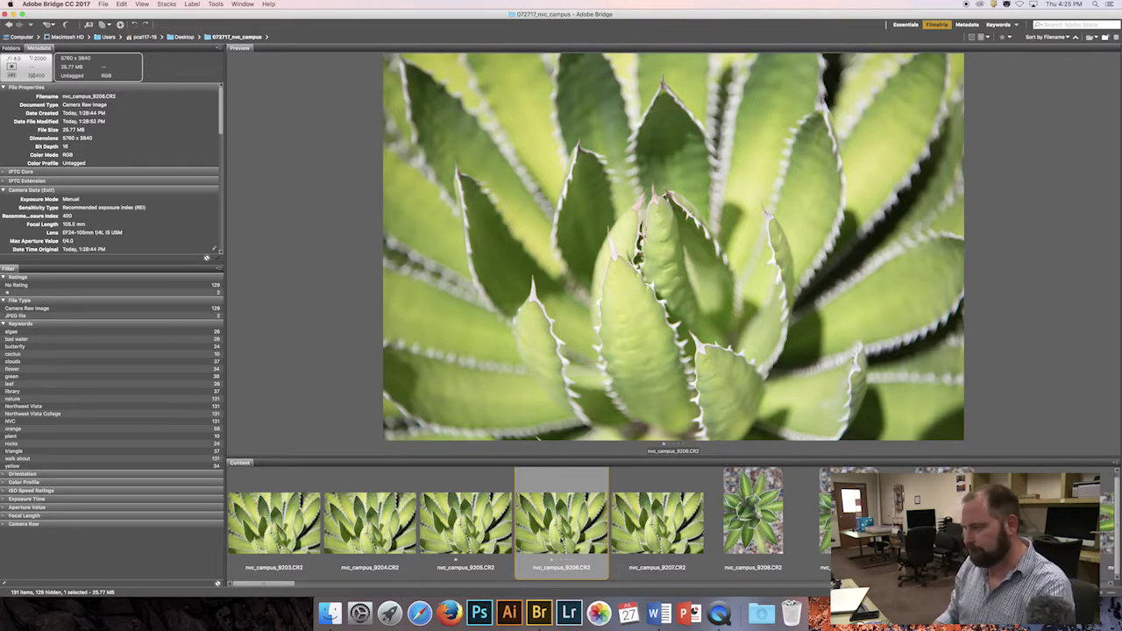
{"action": "left_click", "coordinate": [496, 562]}
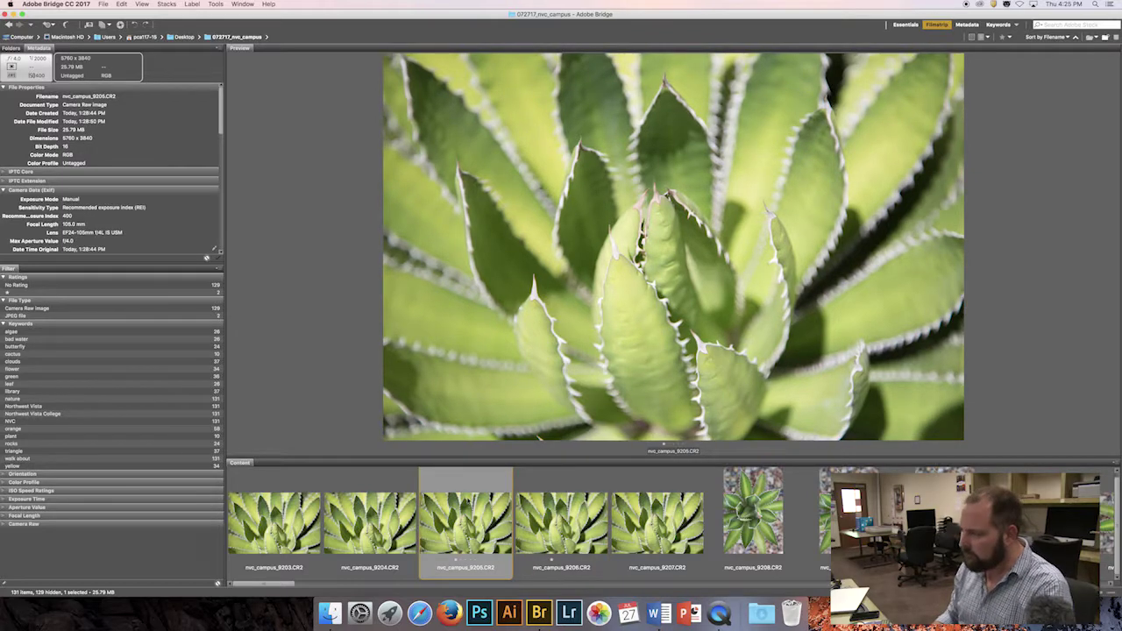
Step through the overhead agave and flower shots from 9208 to 9245
{"action": "key", "text": "Right"}
{"action": "key", "text": "Right"}
{"action": "key", "text": "Right"}
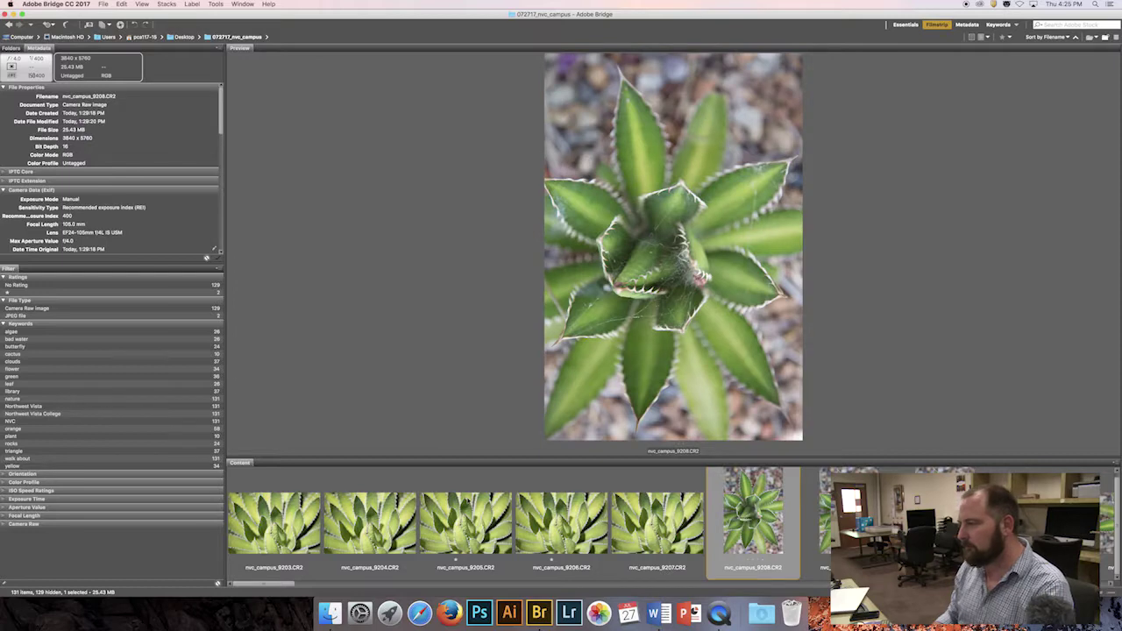
{"action": "key", "text": "Right"}
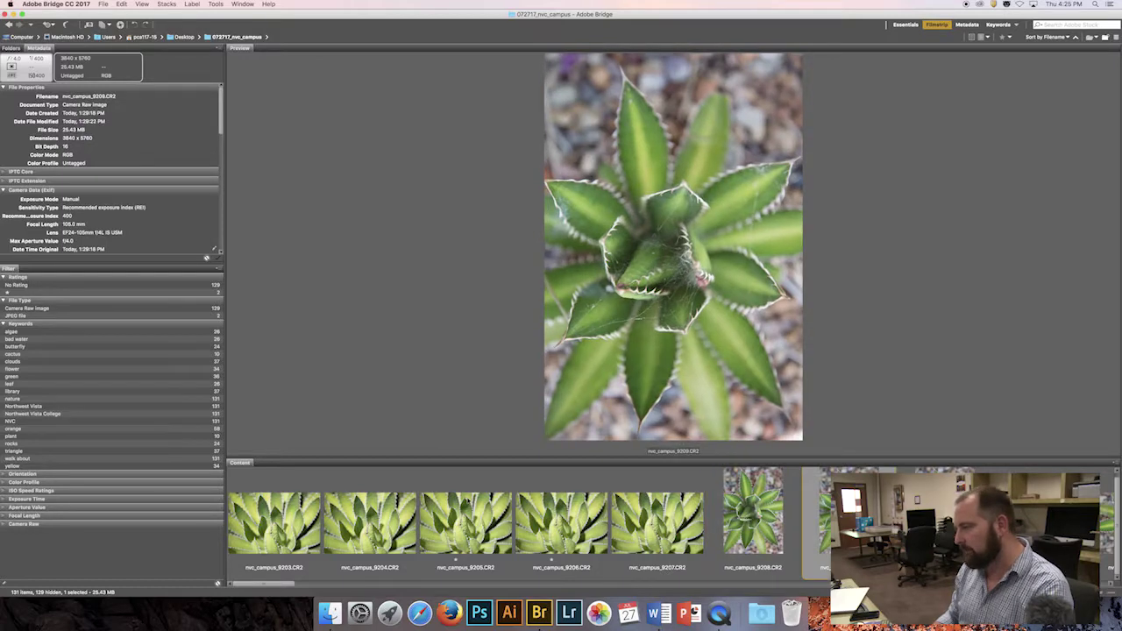
{"action": "key", "text": "Right"}
{"action": "key", "text": "Right"}
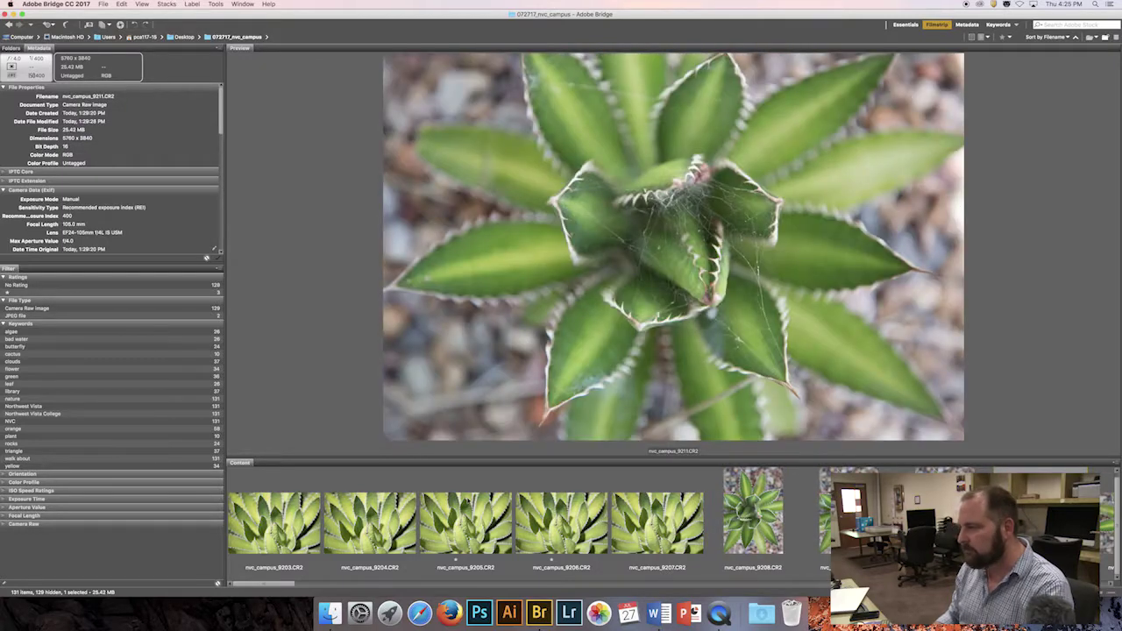
{"action": "key", "text": "Right"}
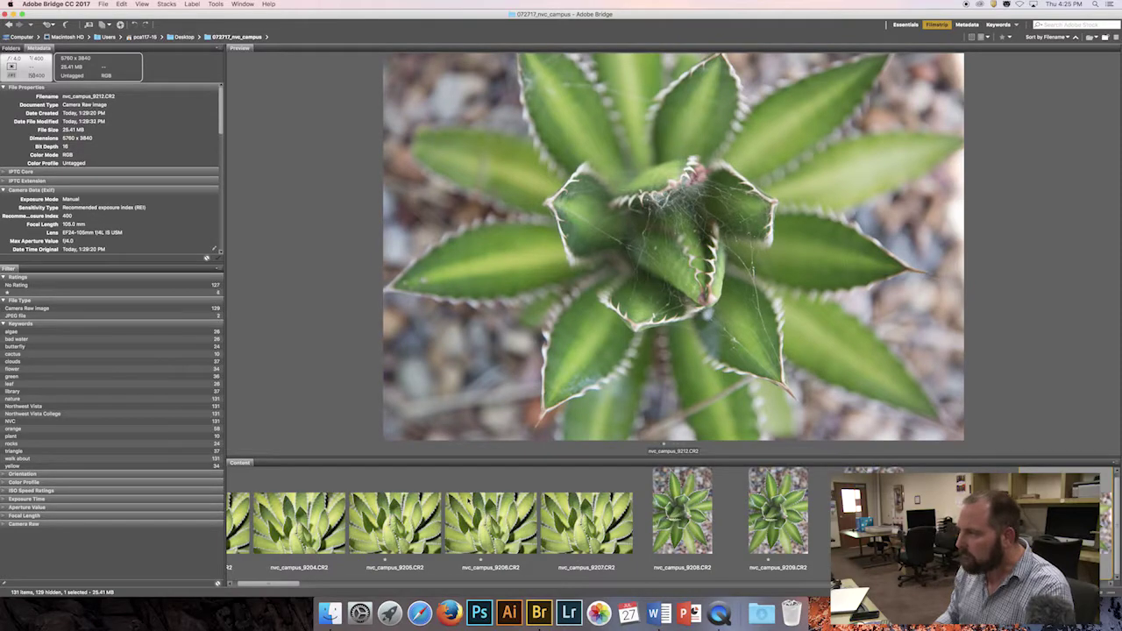
{"action": "key", "text": "Right"}
{"action": "key", "text": "Right"}
{"action": "key", "text": "Right"}
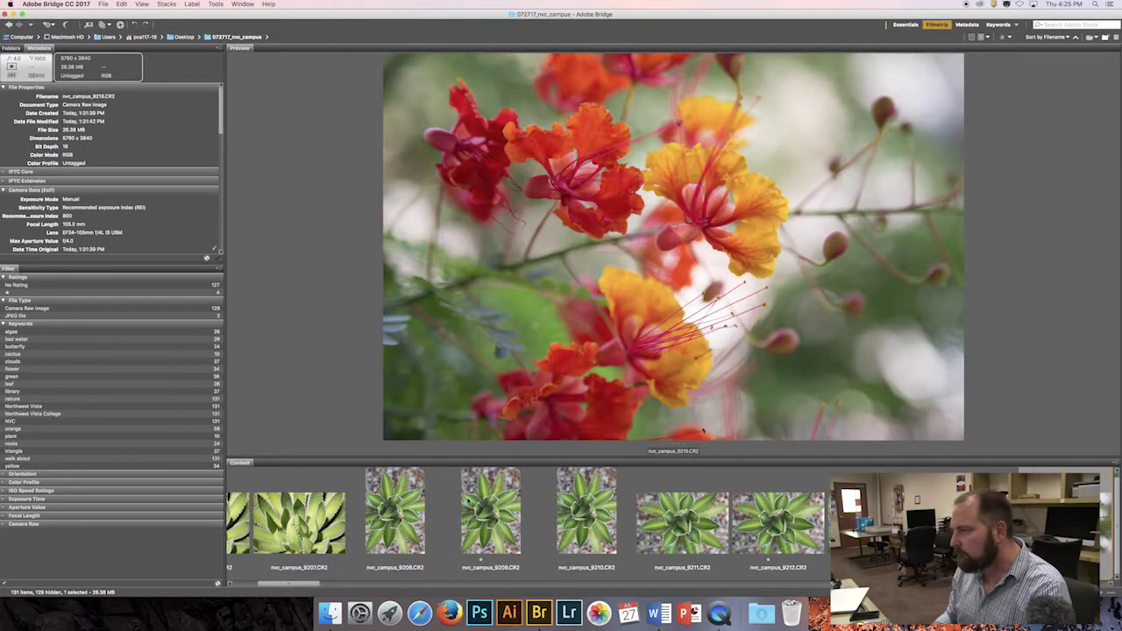
{"action": "key", "text": "Right"}
{"action": "key", "text": "Right"}
{"action": "key", "text": "Right"}
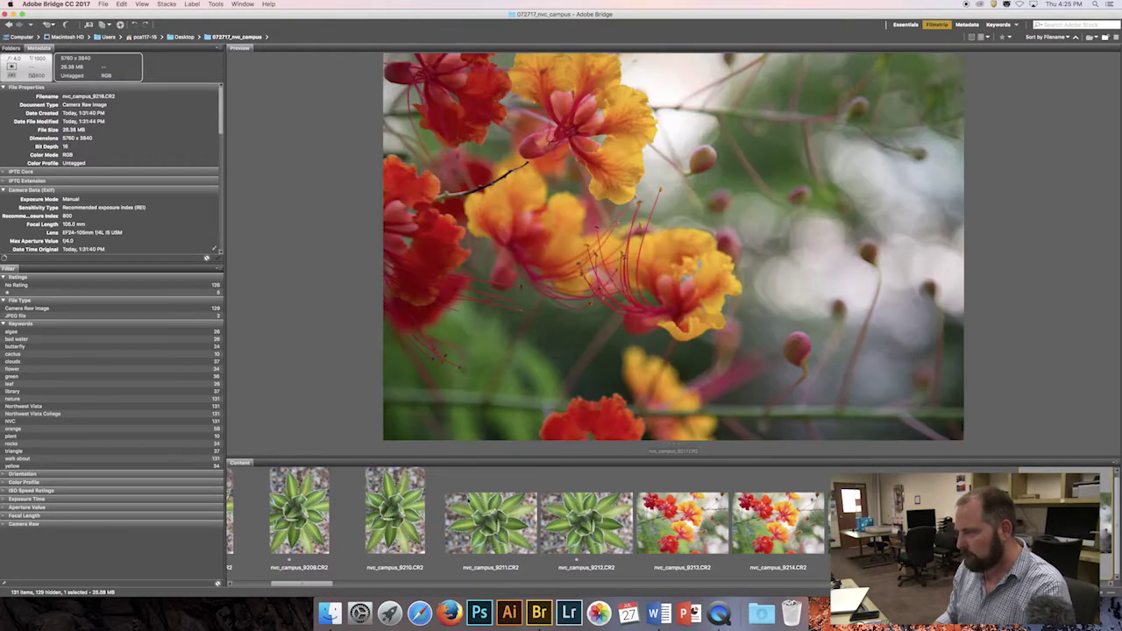
{"action": "key", "text": "Right"}
{"action": "key", "text": "Right"}
{"action": "key", "text": "Right"}
{"action": "key", "text": "Right"}
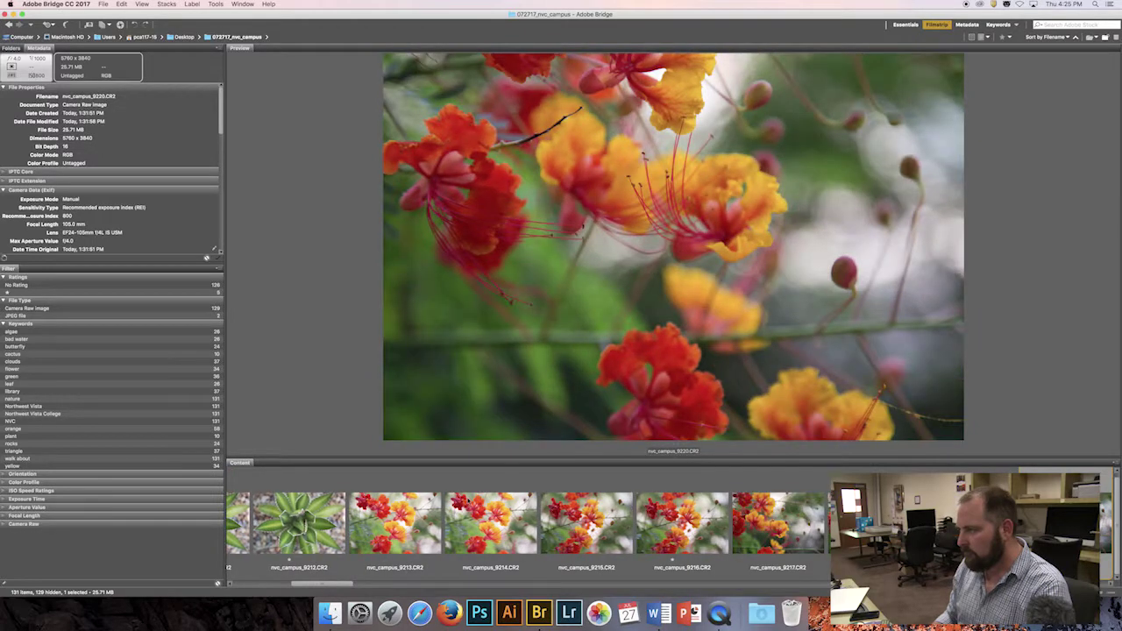
{"action": "key", "text": "Right"}
{"action": "key", "text": "Right"}
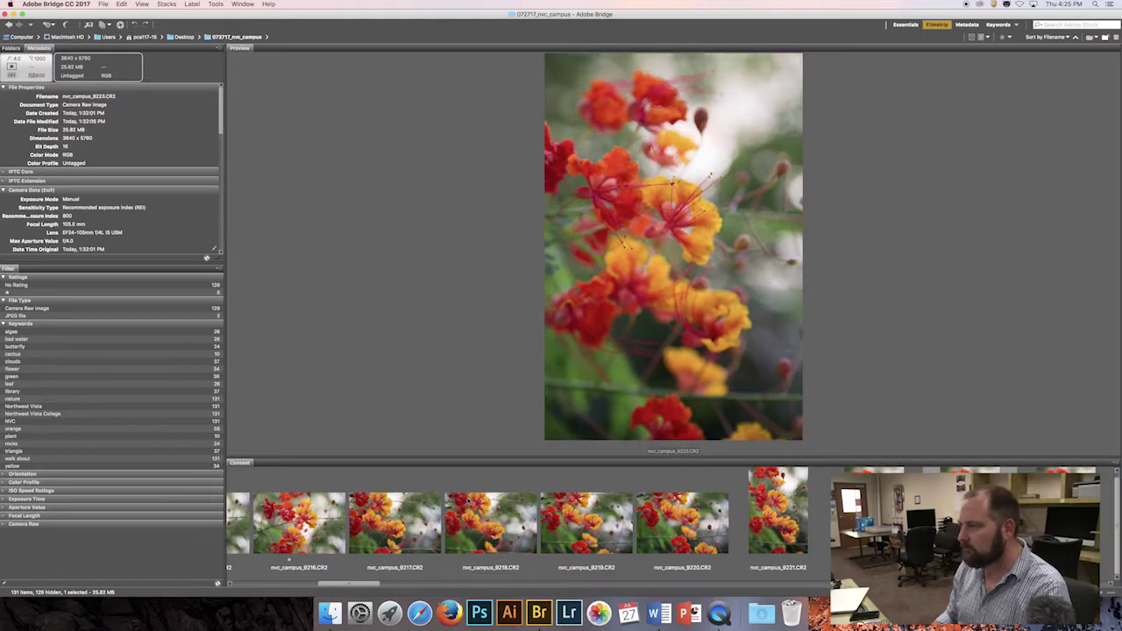
{"action": "key", "text": "Right"}
{"action": "key", "text": "Right"}
{"action": "key", "text": "Right"}
{"action": "key", "text": "Right"}
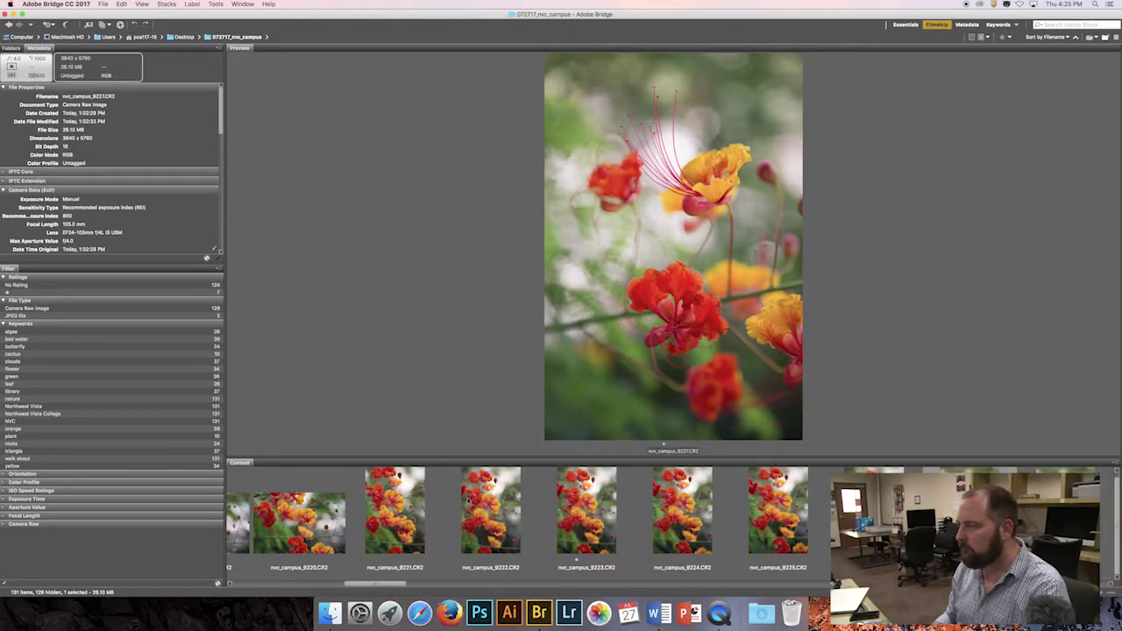
{"action": "key", "text": "Right"}
{"action": "key", "text": "Right"}
{"action": "key", "text": "Right"}
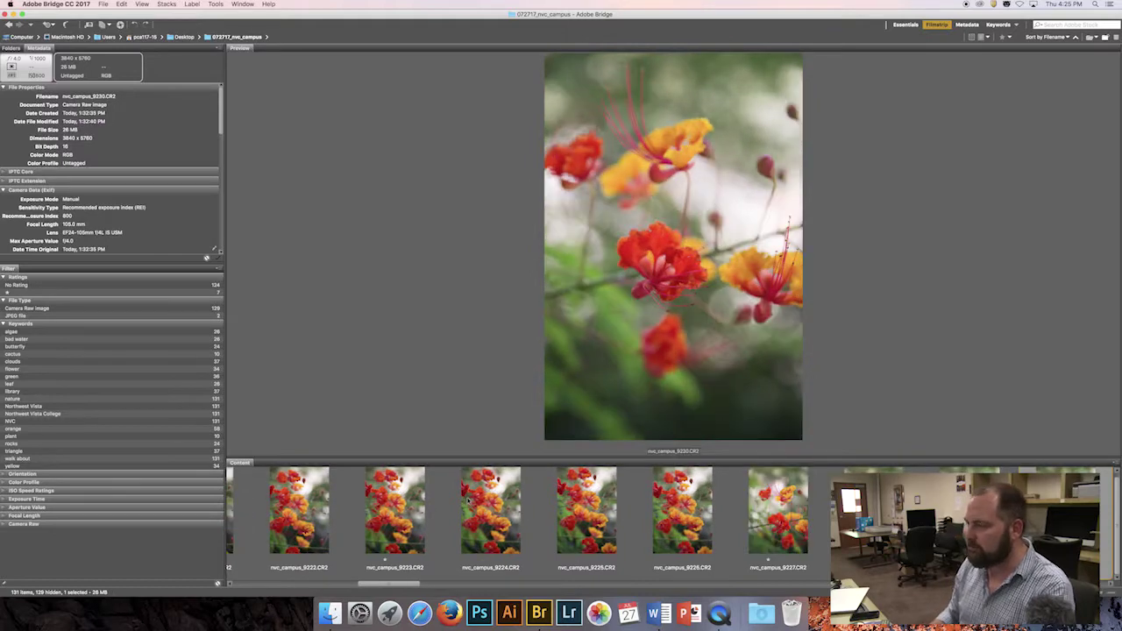
{"action": "key", "text": "Right"}
{"action": "key", "text": "Right"}
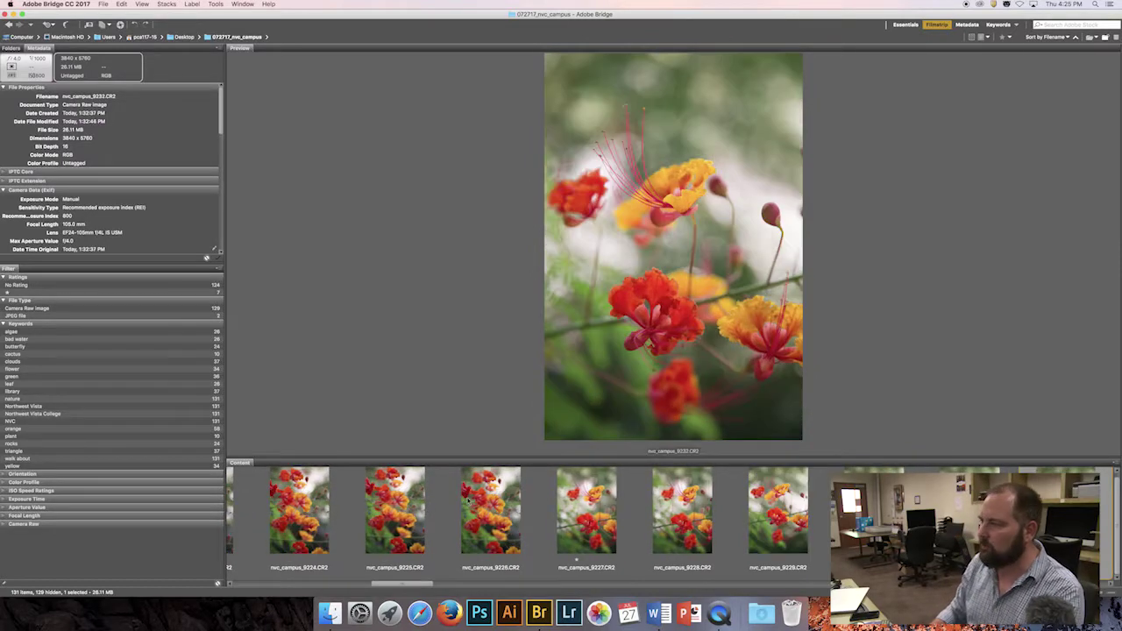
{"action": "key", "text": "Right"}
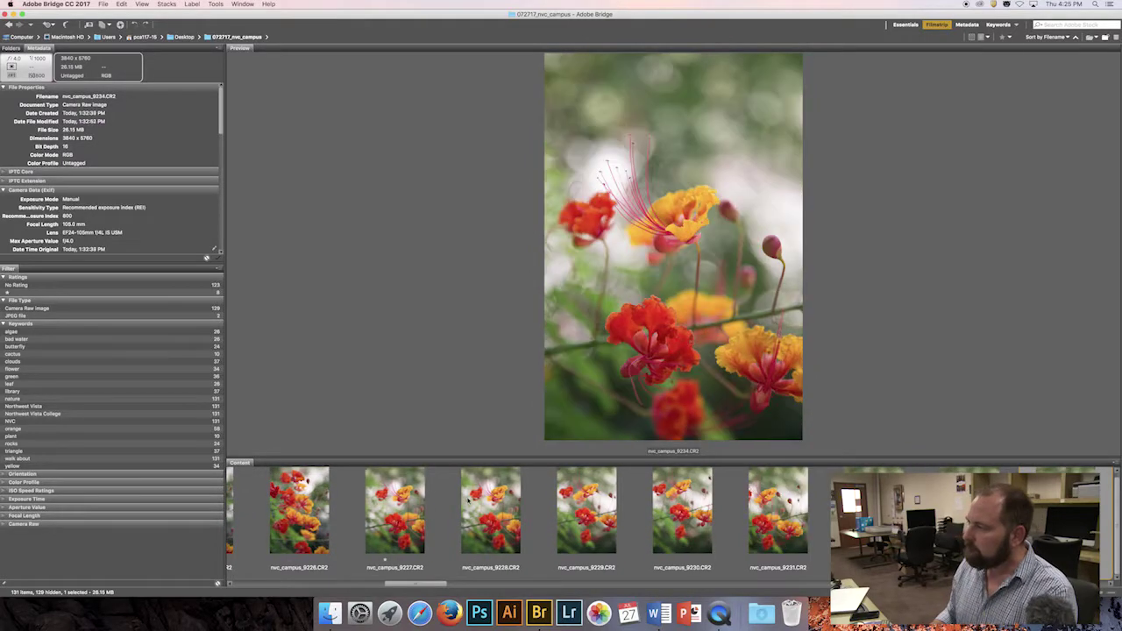
{"action": "key", "text": "Right"}
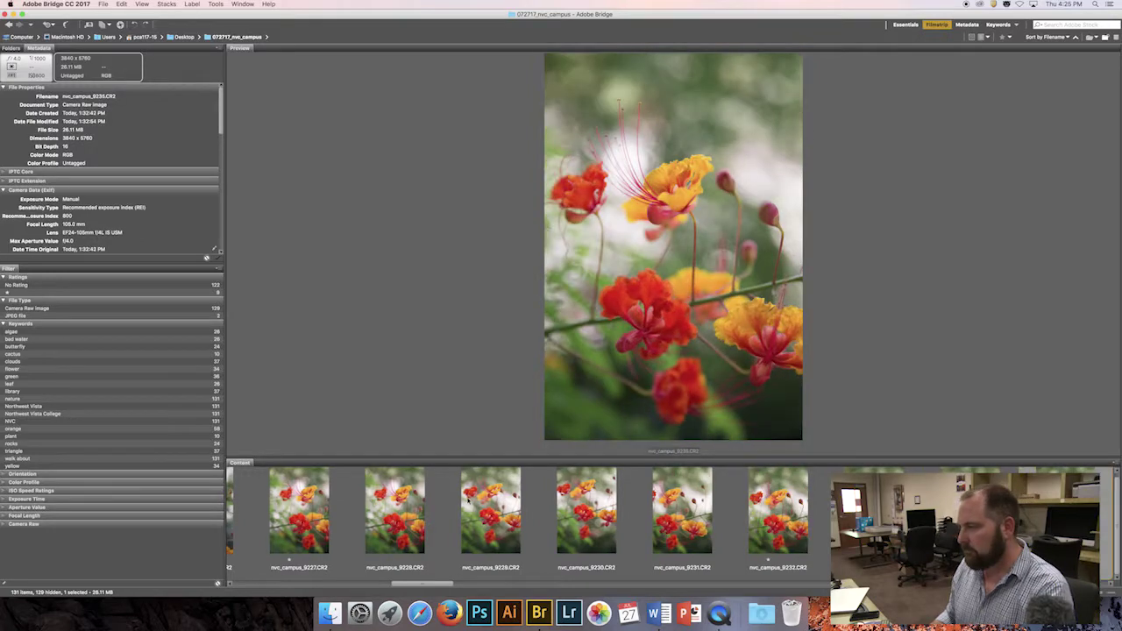
{"action": "key", "text": "Right"}
{"action": "key", "text": "Right"}
{"action": "key", "text": "Right"}
{"action": "key", "text": "Right"}
{"action": "key", "text": "Right"}
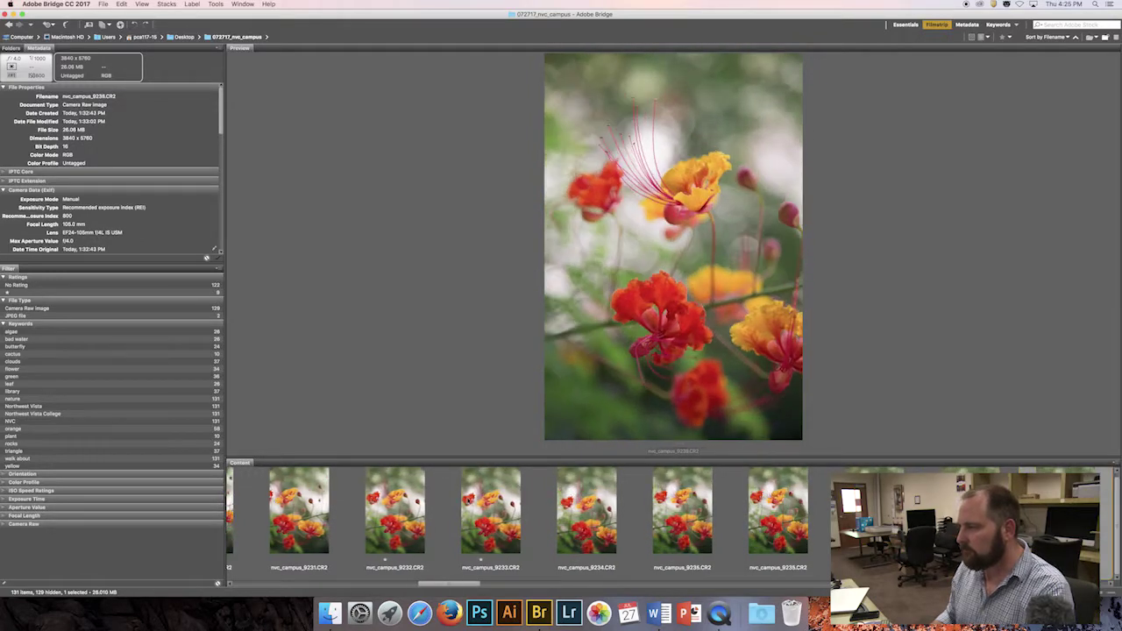
{"action": "key", "text": "Right"}
{"action": "key", "text": "Right"}
{"action": "key", "text": "Right"}
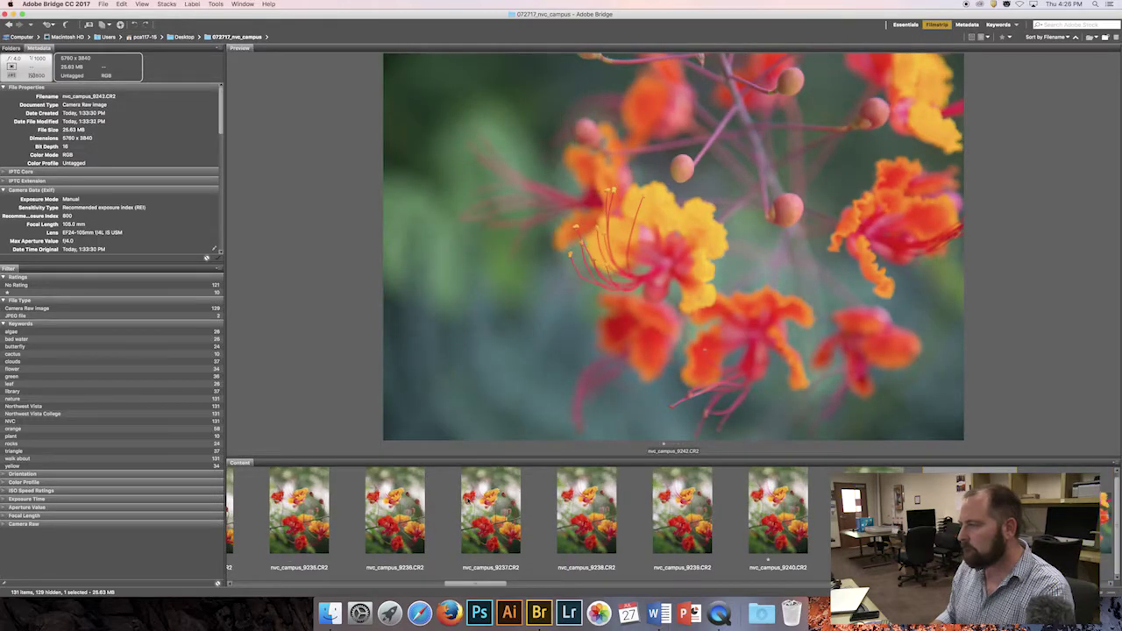
{"action": "key", "text": "Right"}
{"action": "key", "text": "Right"}
{"action": "key", "text": "Right"}
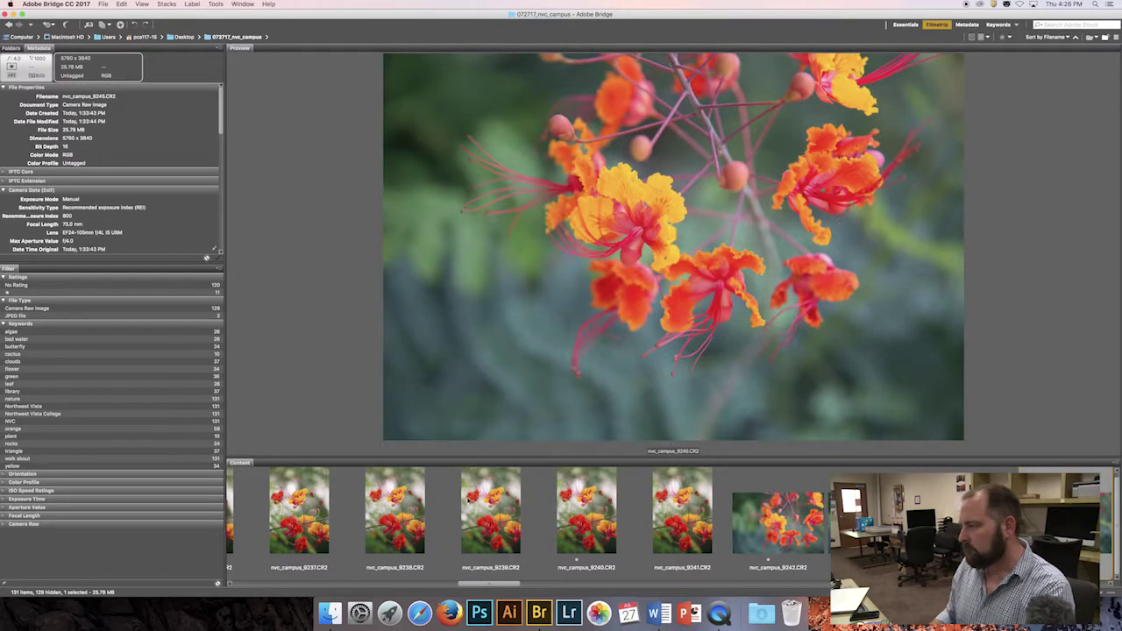
Review the water, pond, rock, butterfly and sky photos from 9252 onward
{"action": "key", "text": "Right"}
{"action": "key", "text": "Right"}
{"action": "key", "text": "Right"}
{"action": "key", "text": "Right"}
{"action": "key", "text": "Right"}
{"action": "key", "text": "Right"}
{"action": "key", "text": "Right"}
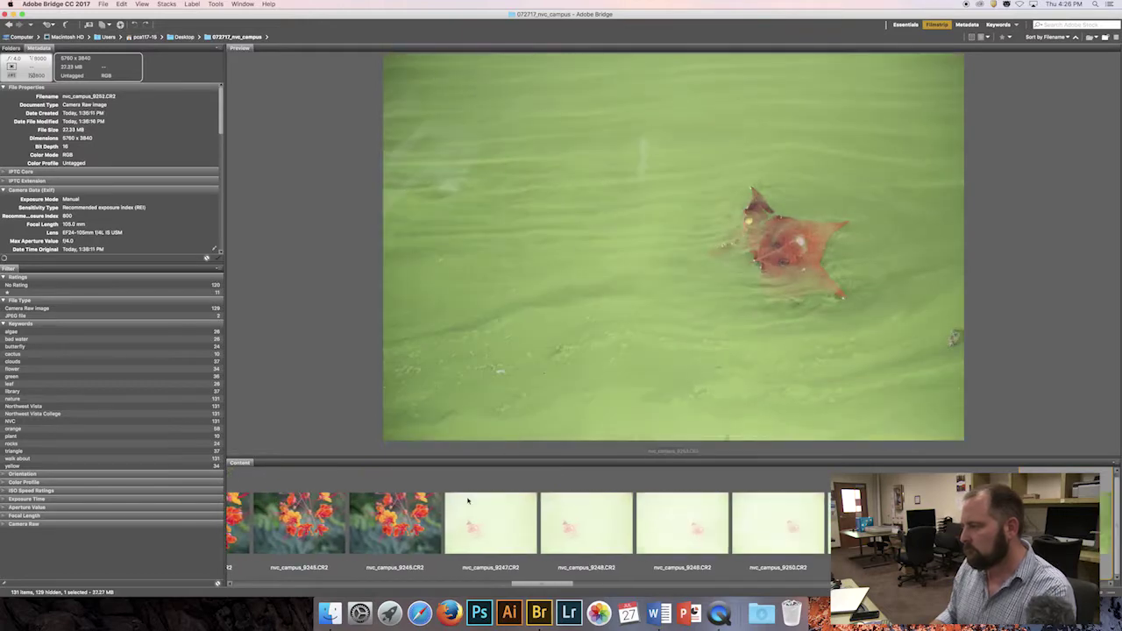
{"action": "key", "text": "Right"}
{"action": "key", "text": "Right"}
{"action": "key", "text": "Right"}
{"action": "key", "text": "Right"}
{"action": "key", "text": "Right"}
{"action": "key", "text": "Right"}
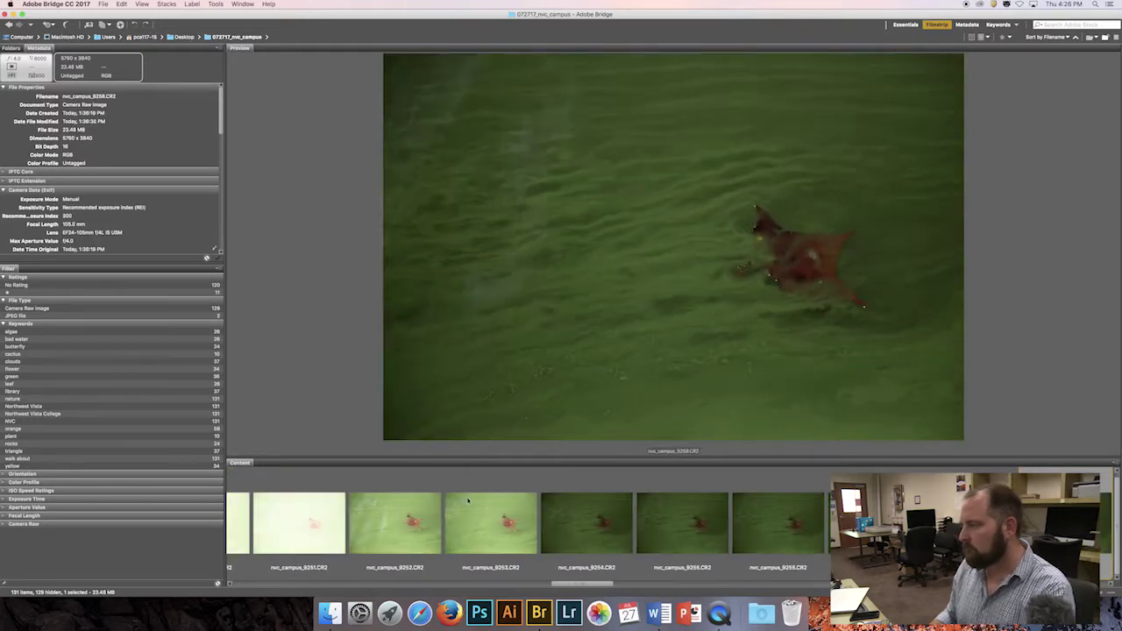
{"action": "key", "text": "Right"}
{"action": "key", "text": "Right"}
{"action": "key", "text": "Right"}
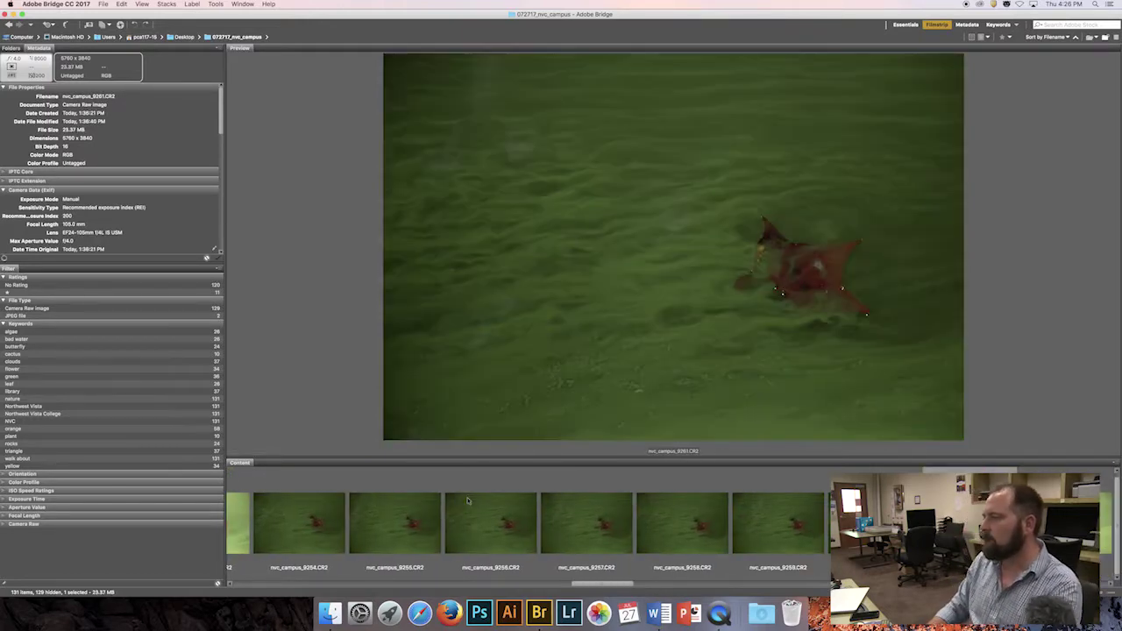
{"action": "key", "text": "Right"}
{"action": "key", "text": "Right"}
{"action": "key", "text": "Right"}
{"action": "key", "text": "Right"}
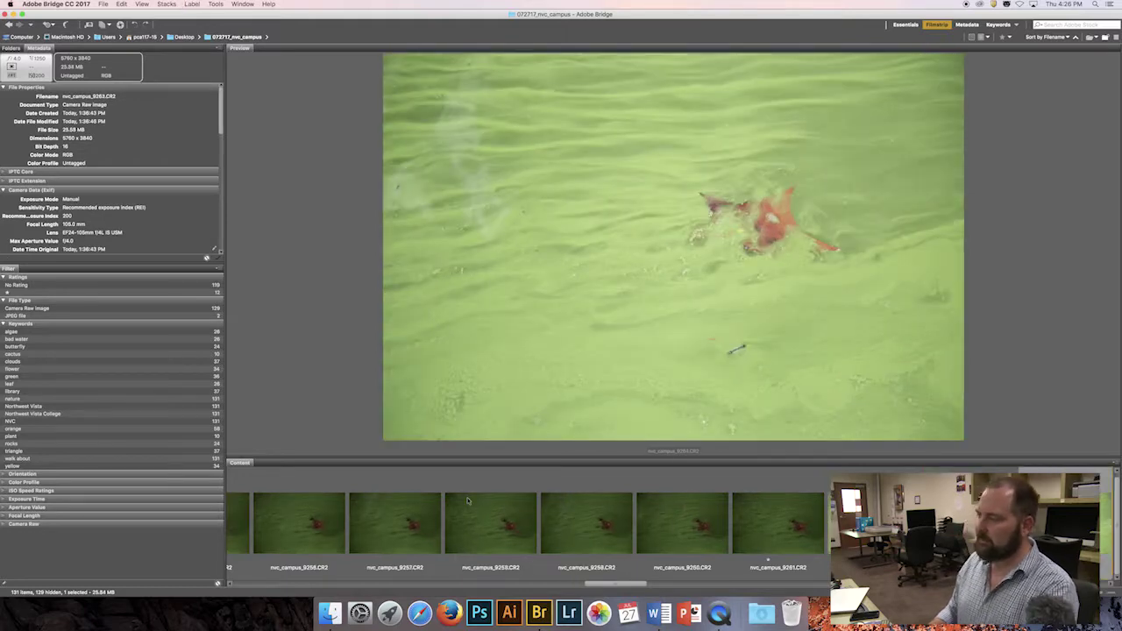
{"action": "key", "text": "Right"}
{"action": "key", "text": "Right"}
{"action": "key", "text": "Right"}
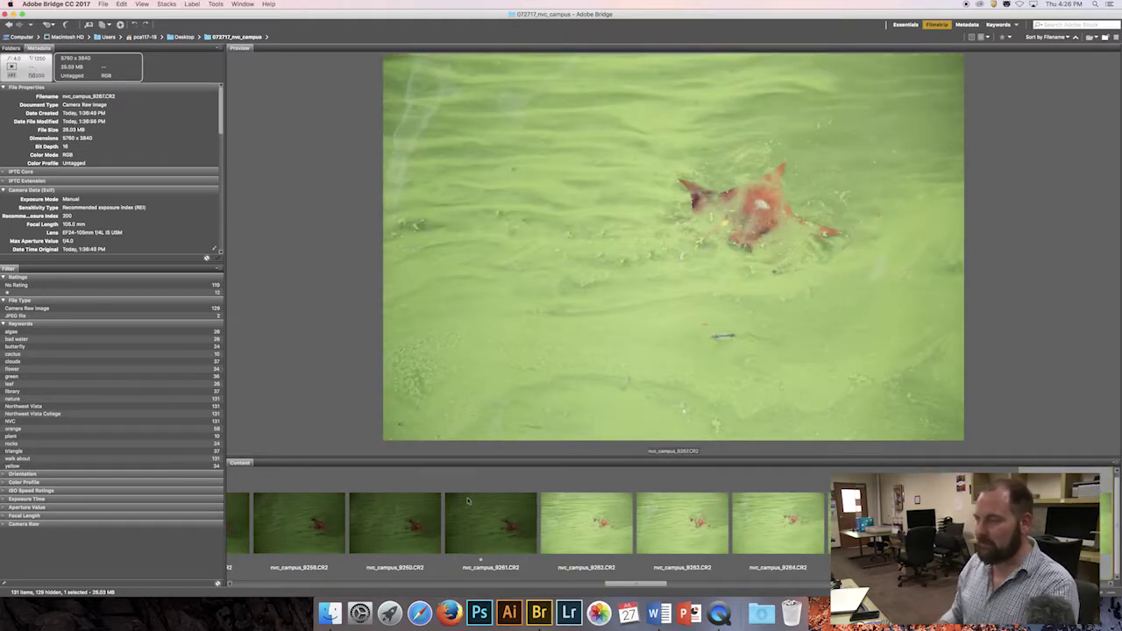
{"action": "key", "text": "Right"}
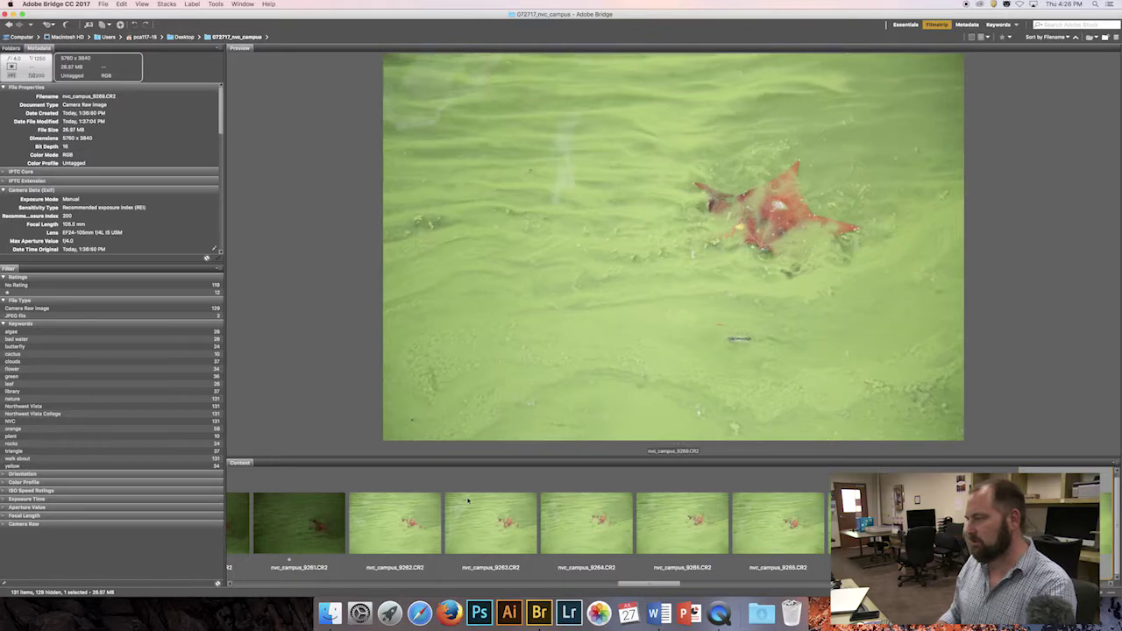
{"action": "key", "text": "Right"}
{"action": "key", "text": "Right"}
{"action": "key", "text": "Right"}
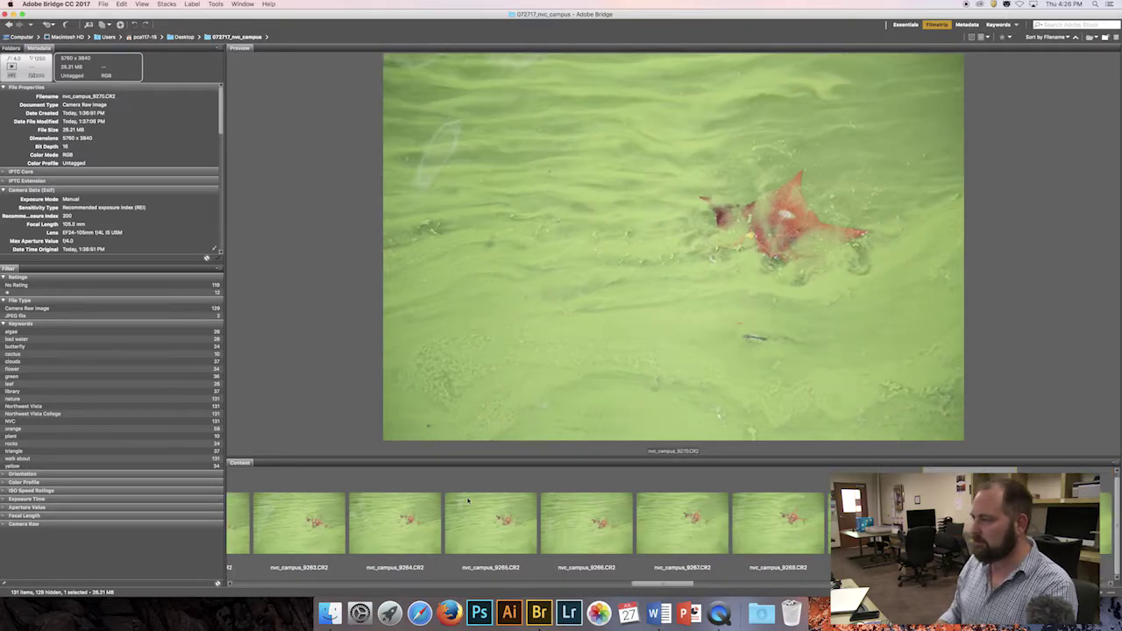
{"action": "key", "text": "Right"}
{"action": "key", "text": "Right"}
{"action": "key", "text": "Right"}
{"action": "key", "text": "Right"}
{"action": "key", "text": "Right"}
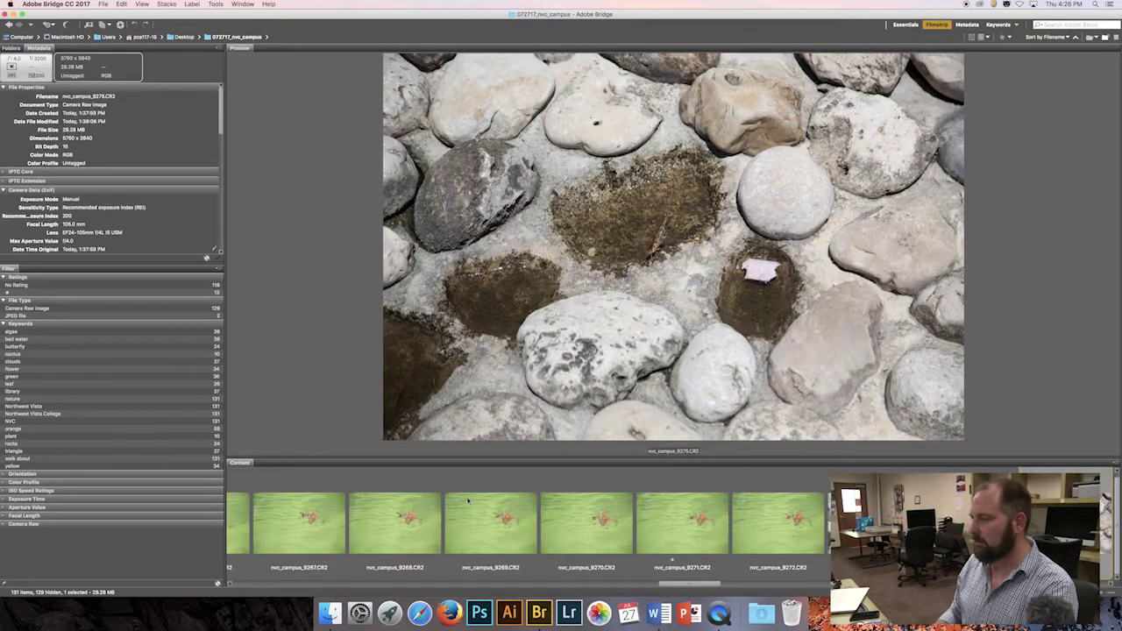
{"action": "key", "text": "Right"}
{"action": "key", "text": "Right"}
{"action": "key", "text": "Right"}
{"action": "key", "text": "Right"}
{"action": "key", "text": "Right"}
{"action": "key", "text": "Right"}
{"action": "key", "text": "Right"}
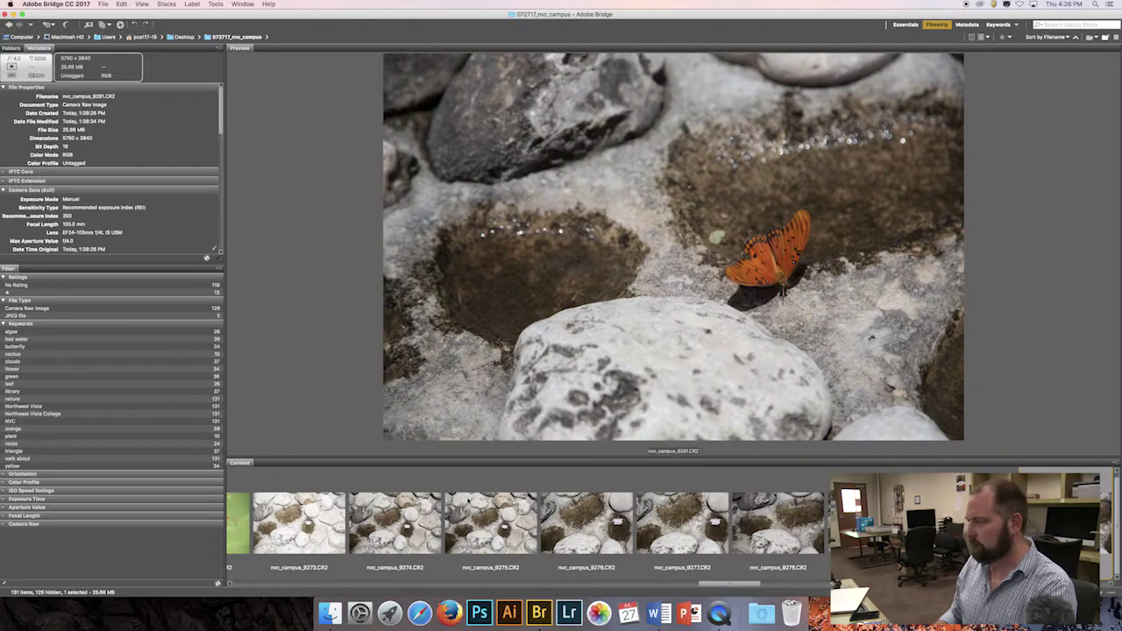
{"action": "key", "text": "Right"}
{"action": "key", "text": "Right"}
{"action": "key", "text": "Right"}
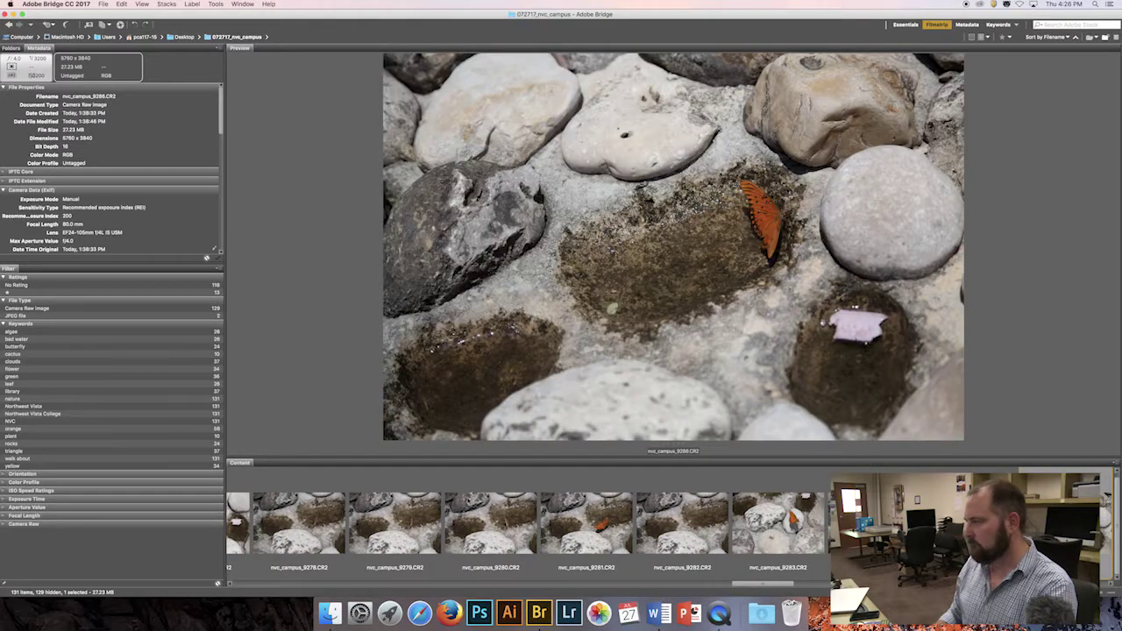
{"action": "key", "text": "Right"}
{"action": "key", "text": "Right"}
{"action": "key", "text": "Right"}
{"action": "key", "text": "Right"}
{"action": "key", "text": "Right"}
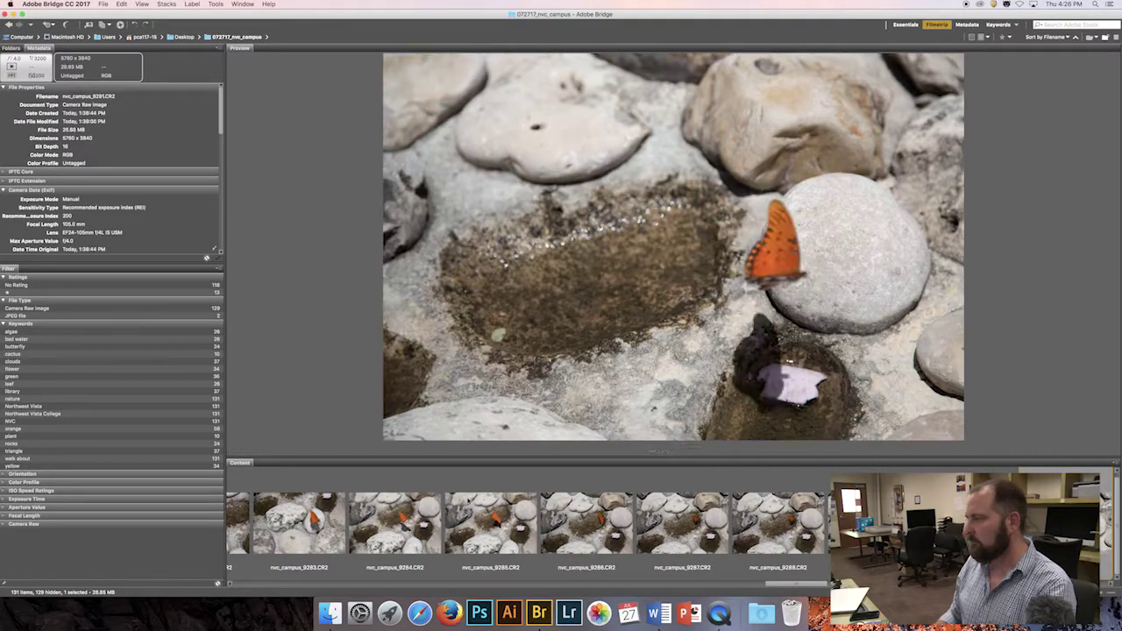
{"action": "key", "text": "Right"}
{"action": "key", "text": "Right"}
{"action": "key", "text": "Right"}
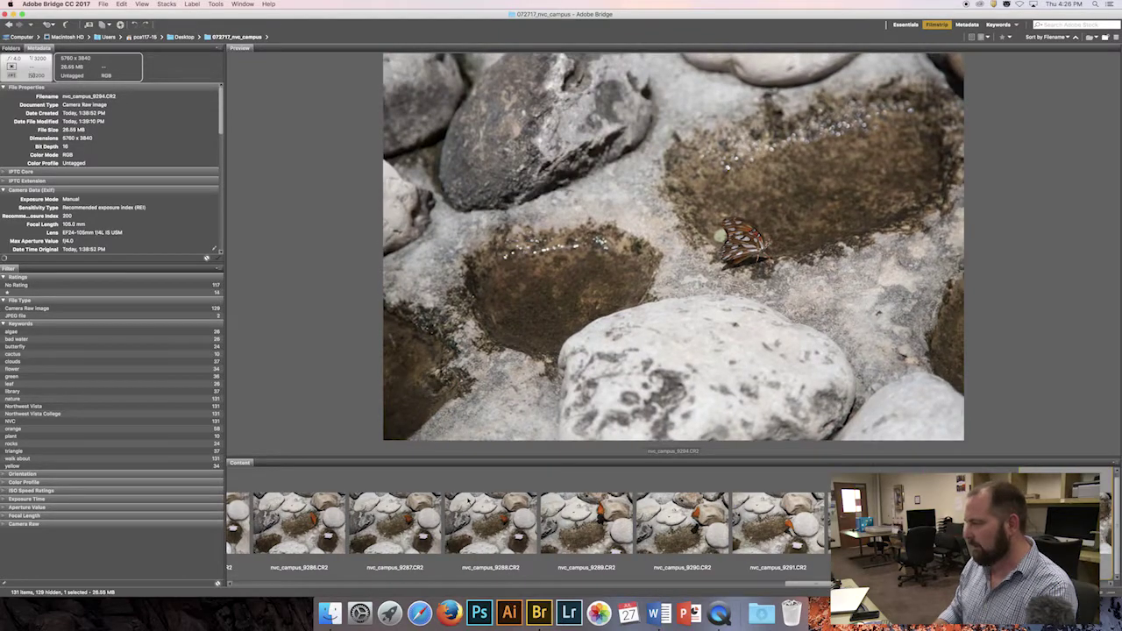
{"action": "key", "text": "Right"}
{"action": "key", "text": "Right"}
{"action": "key", "text": "Right"}
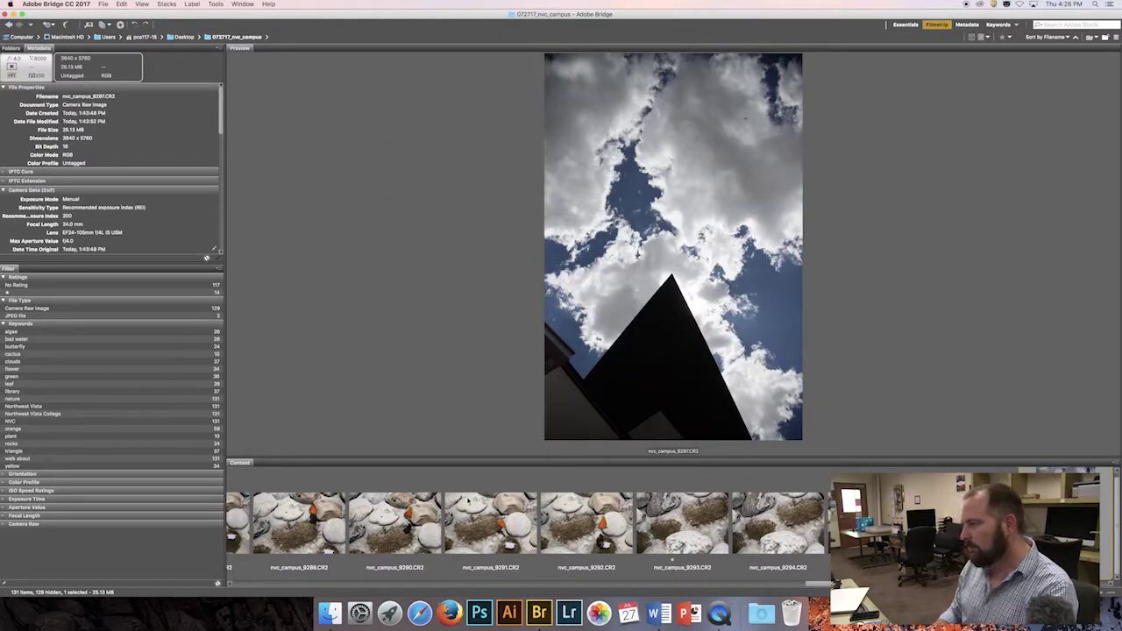
{"action": "key", "text": "Right"}
{"action": "key", "text": "Right"}
{"action": "key", "text": "Right"}
{"action": "key", "text": "Right"}
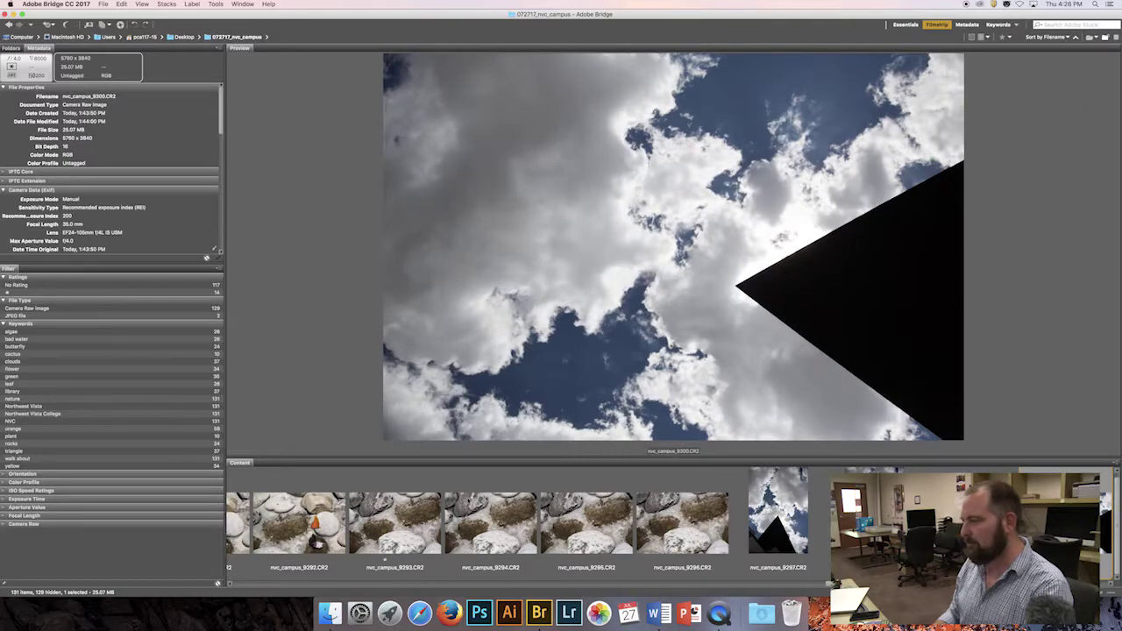
{"action": "key", "text": "Right"}
{"action": "key", "text": "Right"}
{"action": "key", "text": "Right"}
{"action": "key", "text": "Right"}
{"action": "key", "text": "Right"}
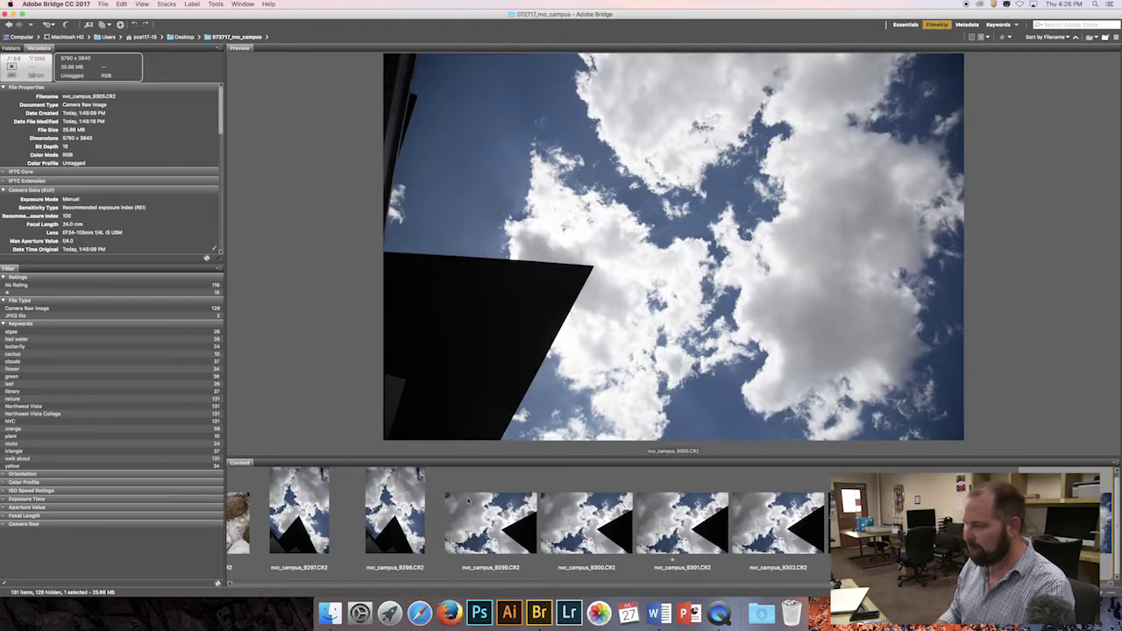
{"action": "key", "text": "Right"}
{"action": "key", "text": "Right"}
{"action": "key", "text": "Right"}
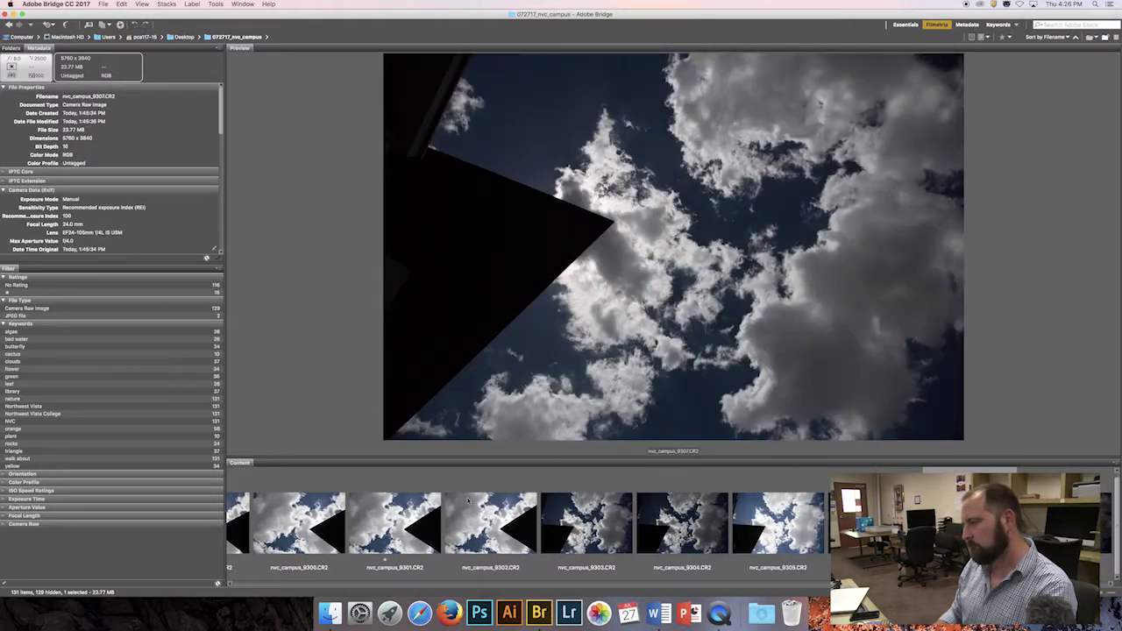
{"action": "key", "text": "Right"}
{"action": "key", "text": "Right"}
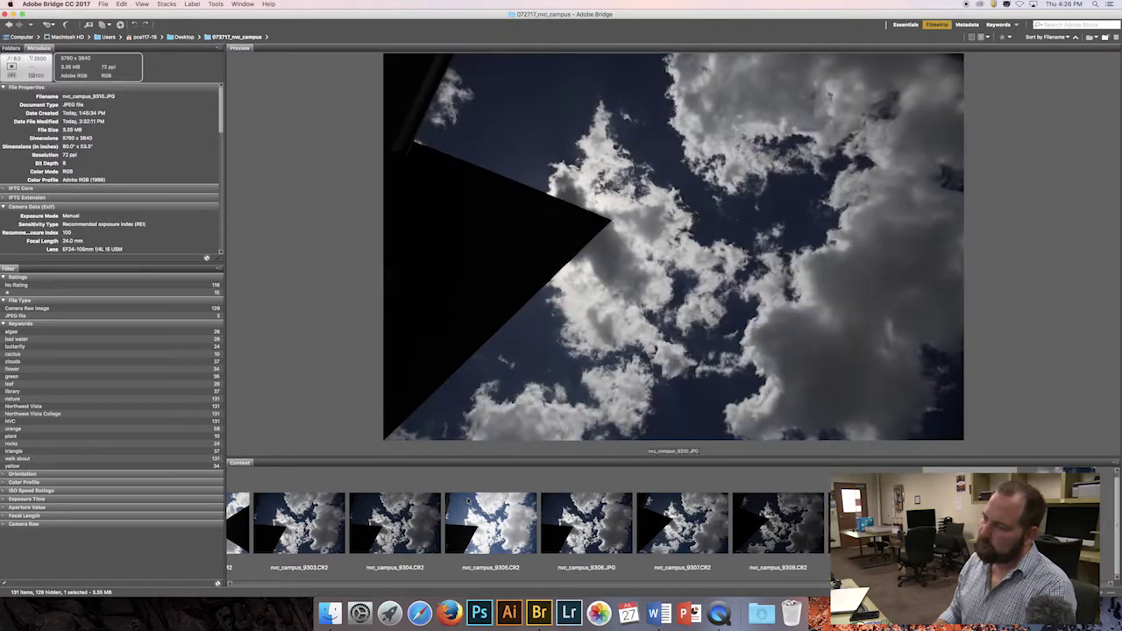
{"action": "key", "text": "Right"}
{"action": "key", "text": "Right"}
{"action": "key", "text": "Right"}
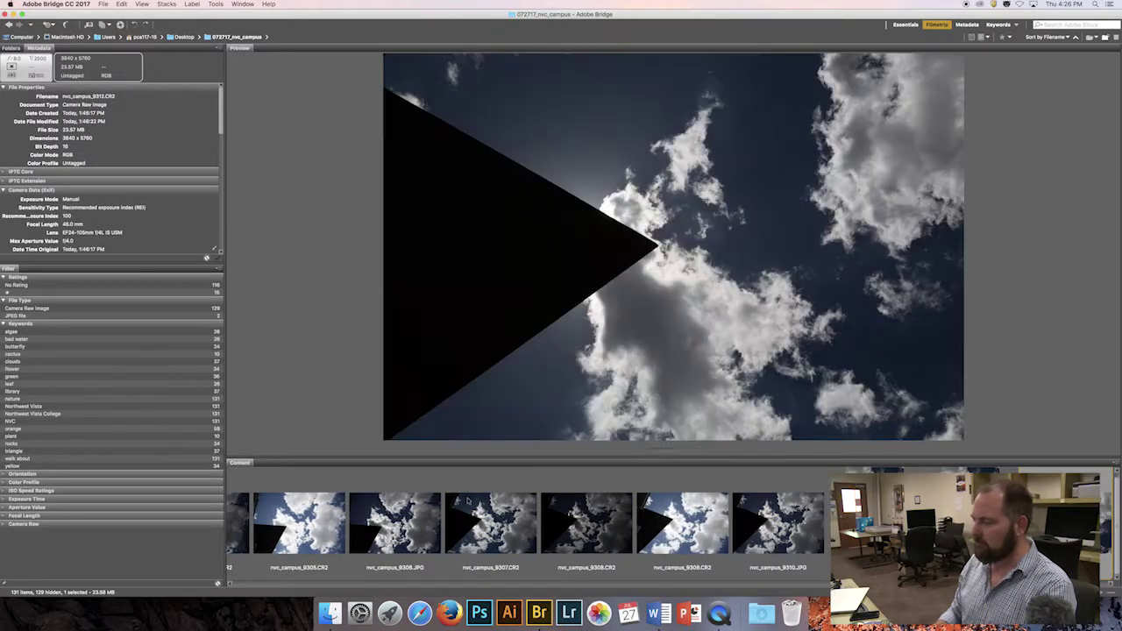
{"action": "key", "text": "Right"}
{"action": "key", "text": "Right"}
{"action": "key", "text": "Right"}
{"action": "key", "text": "Right"}
{"action": "key", "text": "Right"}
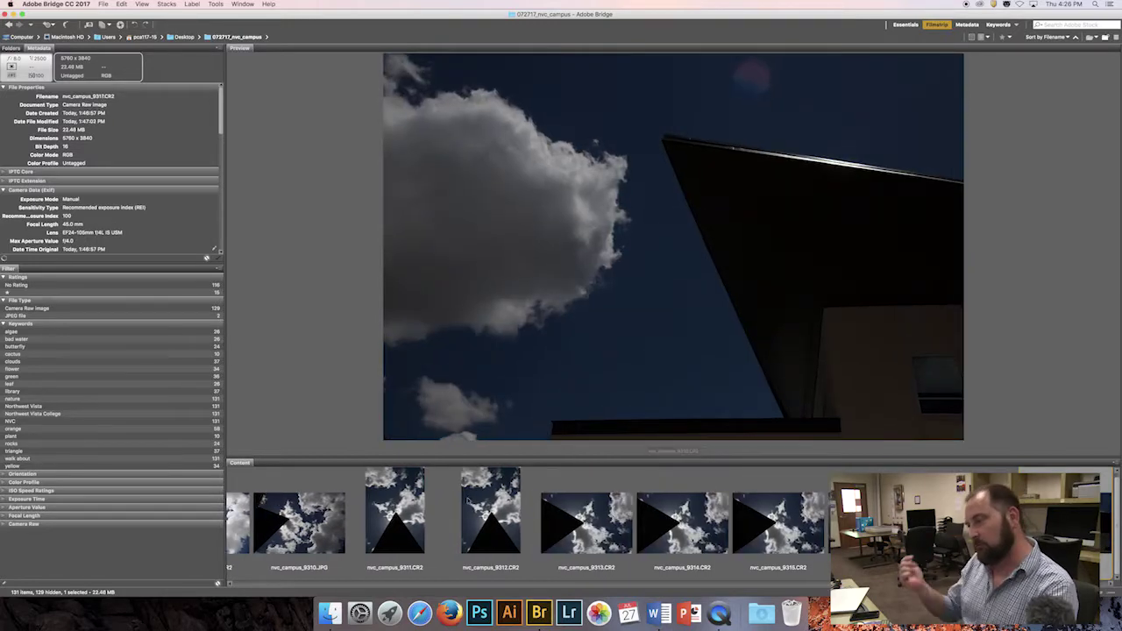
Compare the similar darker and brighter sky shots, then continue through the building and cloud photos
{"action": "key", "text": "Left"}
{"action": "key", "text": "Left"}
{"action": "key", "text": "Left"}
{"action": "key", "text": "Left"}
{"action": "key", "text": "Left"}
{"action": "key", "text": "Left"}
{"action": "key", "text": "Left"}
{"action": "key", "text": "Left"}
{"action": "key", "text": "Left"}
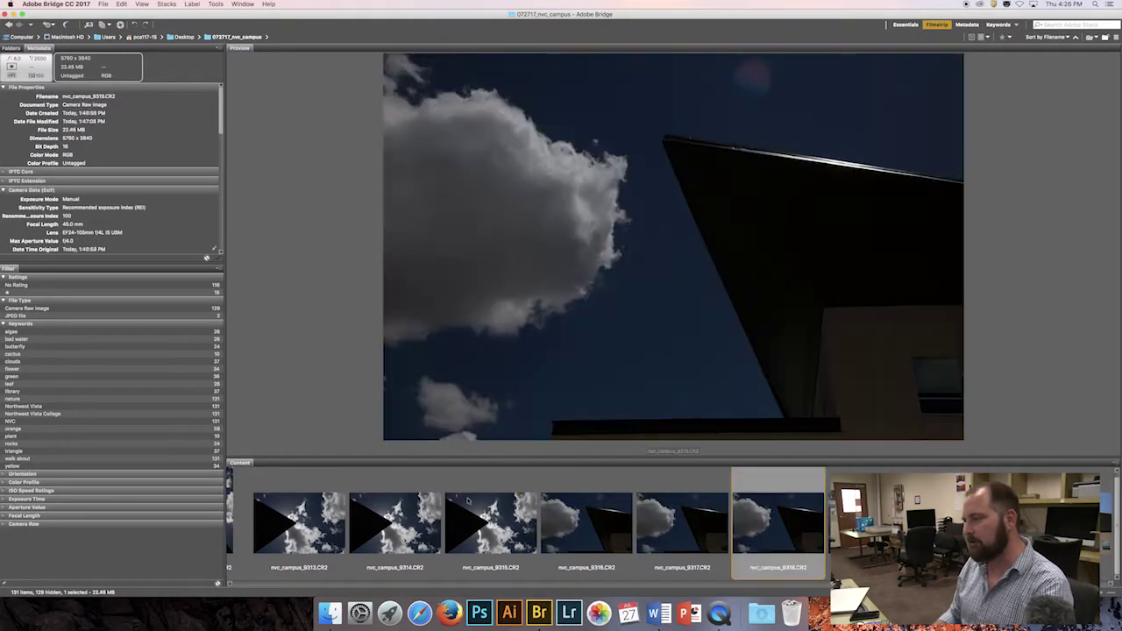
{"action": "key", "text": "Left"}
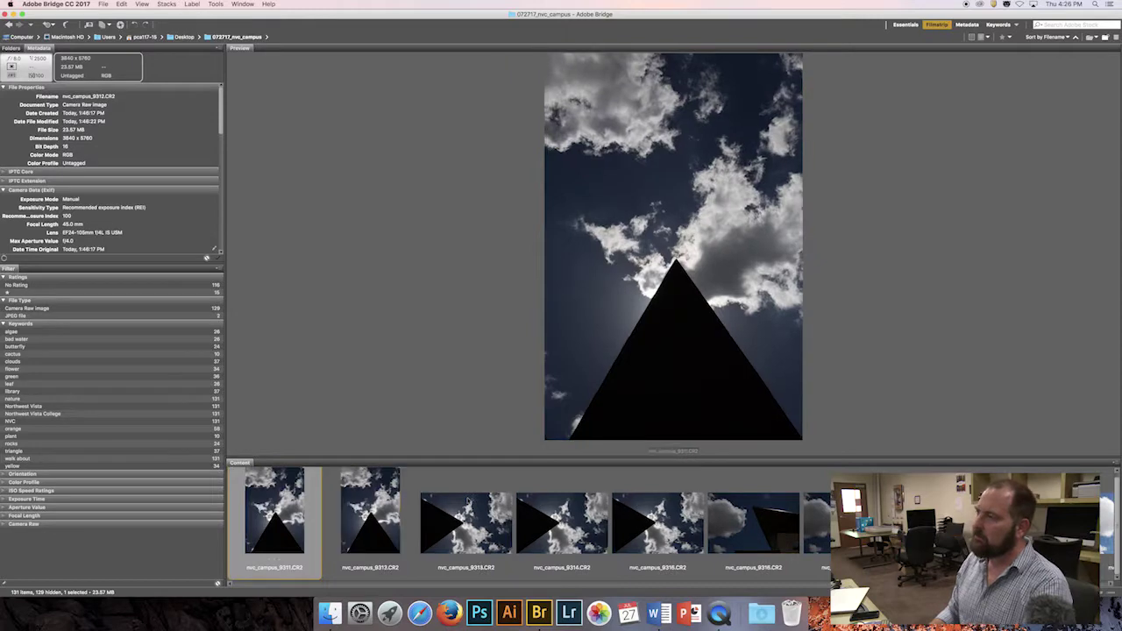
{"action": "key", "text": "Left"}
{"action": "key", "text": "Left"}
{"action": "key", "text": "Left"}
{"action": "key", "text": "Left"}
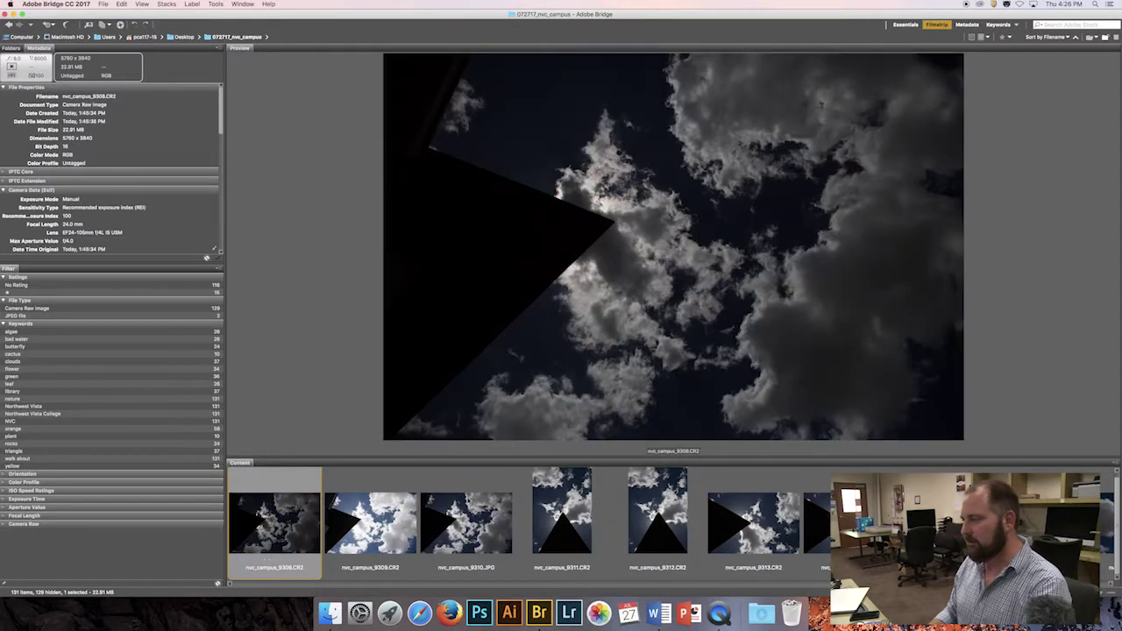
{"action": "key", "text": "Right"}
{"action": "key", "text": "Left"}
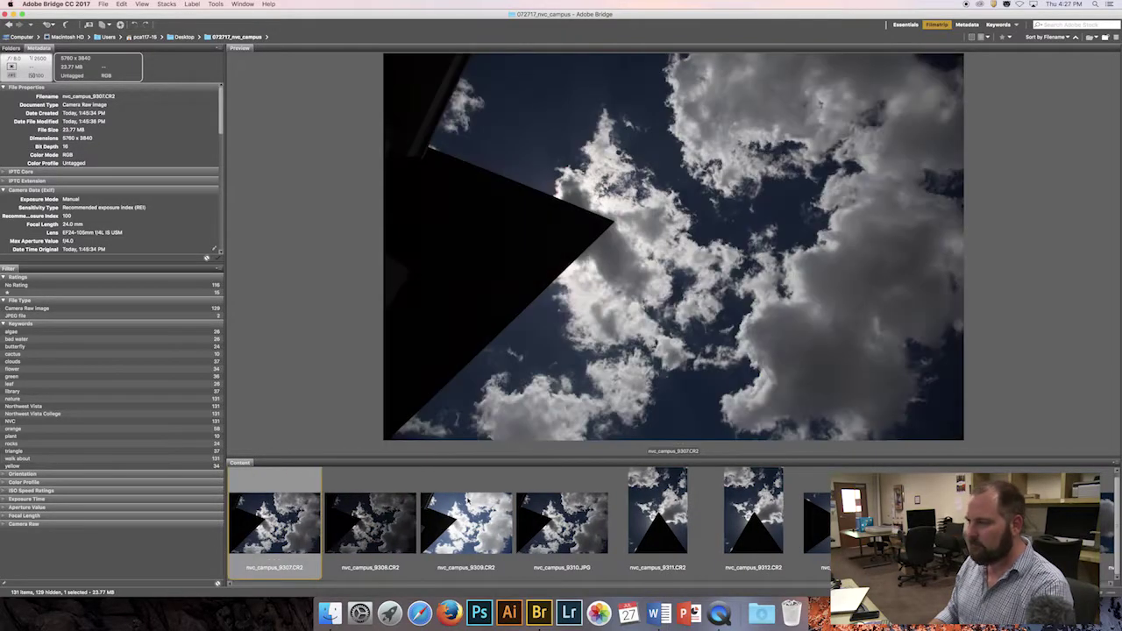
{"action": "key", "text": "Right"}
{"action": "key", "text": "Left"}
{"action": "key", "text": "Left"}
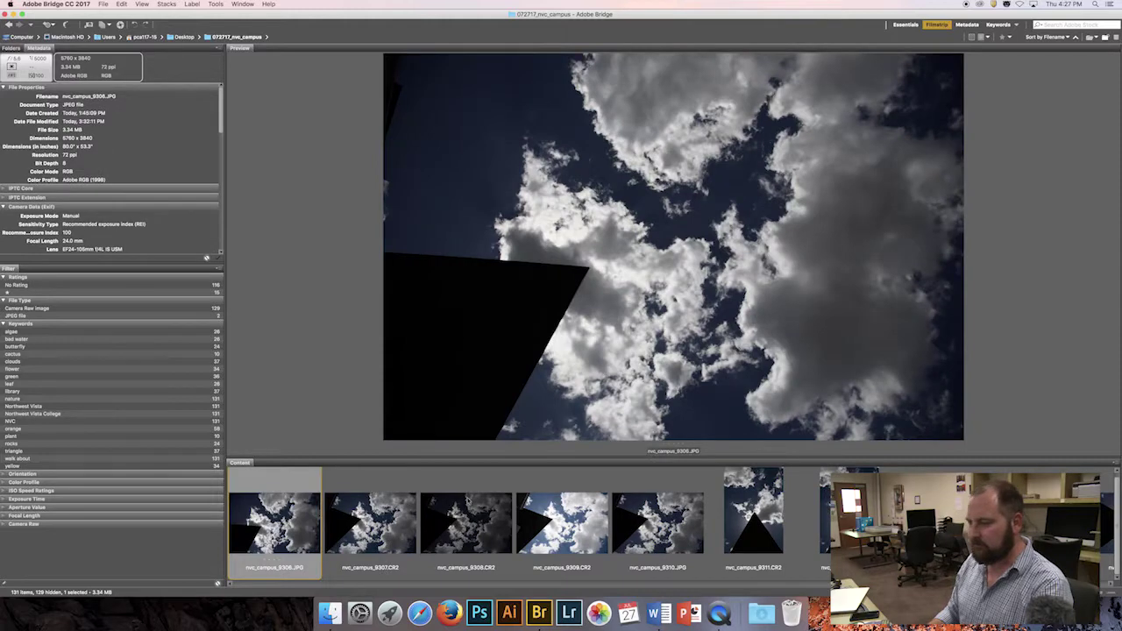
{"action": "key", "text": "Right"}
{"action": "key", "text": "Right"}
{"action": "key", "text": "Right"}
{"action": "key", "text": "Left"}
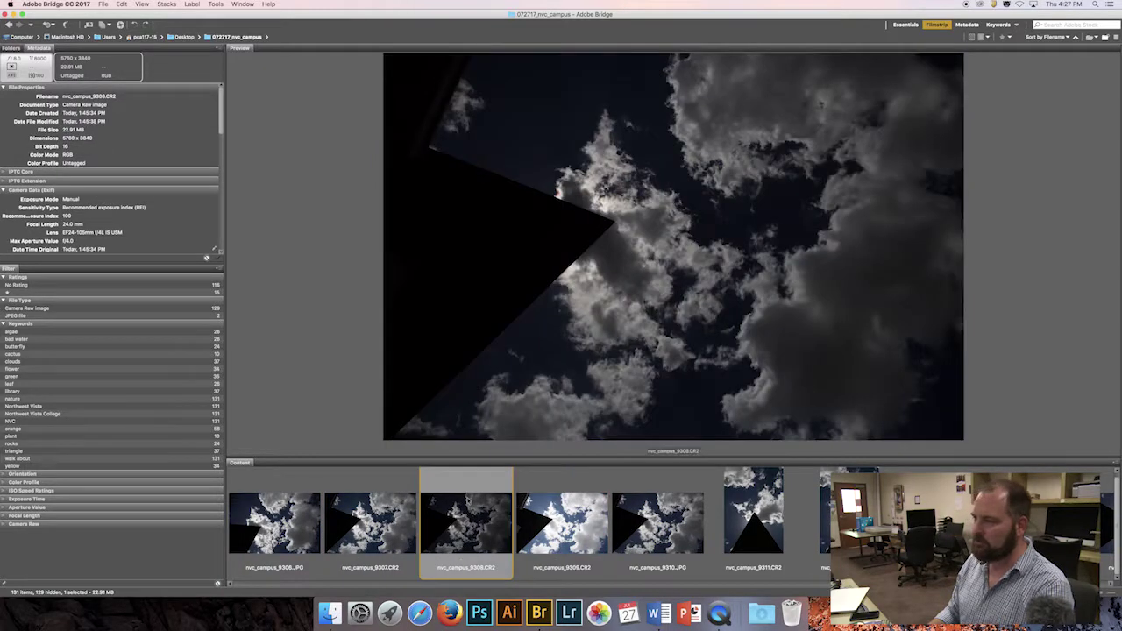
{"action": "key", "text": "Left"}
{"action": "key", "text": "Right"}
{"action": "key", "text": "Right"}
{"action": "key", "text": "Right"}
{"action": "key", "text": "Right"}
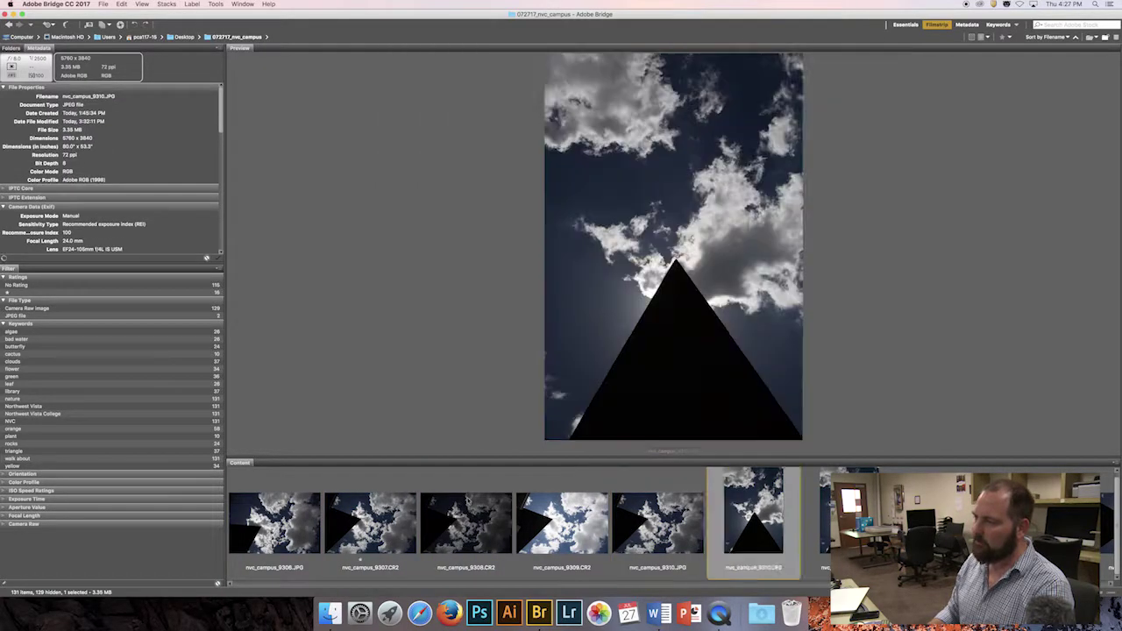
{"action": "key", "text": "Right"}
{"action": "key", "text": "Right"}
{"action": "key", "text": "Right"}
{"action": "key", "text": "Right"}
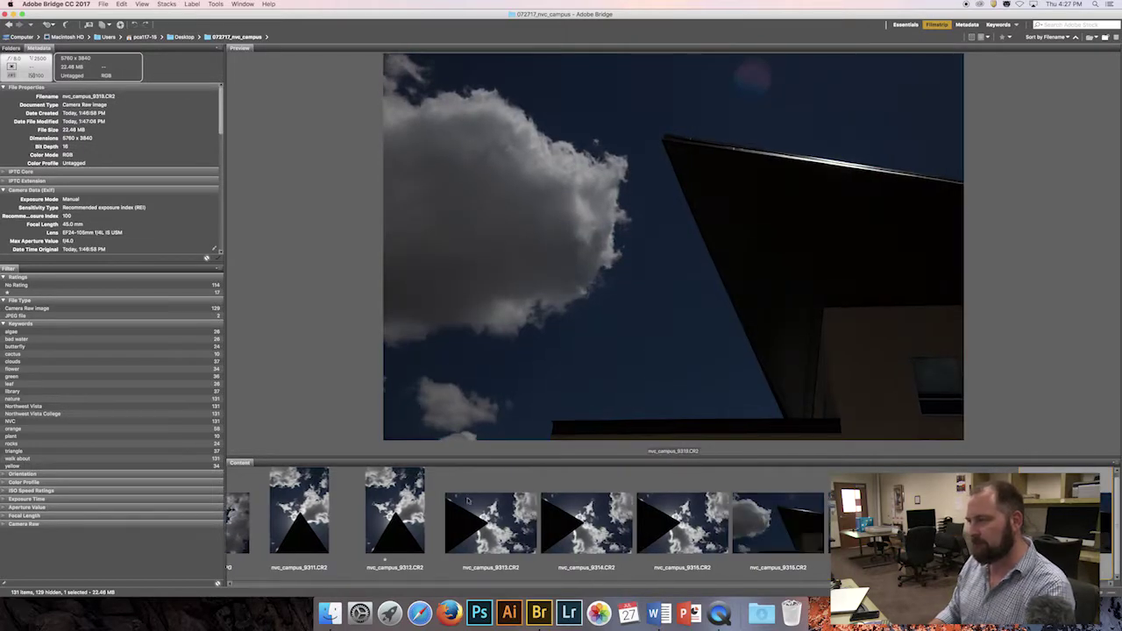
{"action": "key", "text": "Right"}
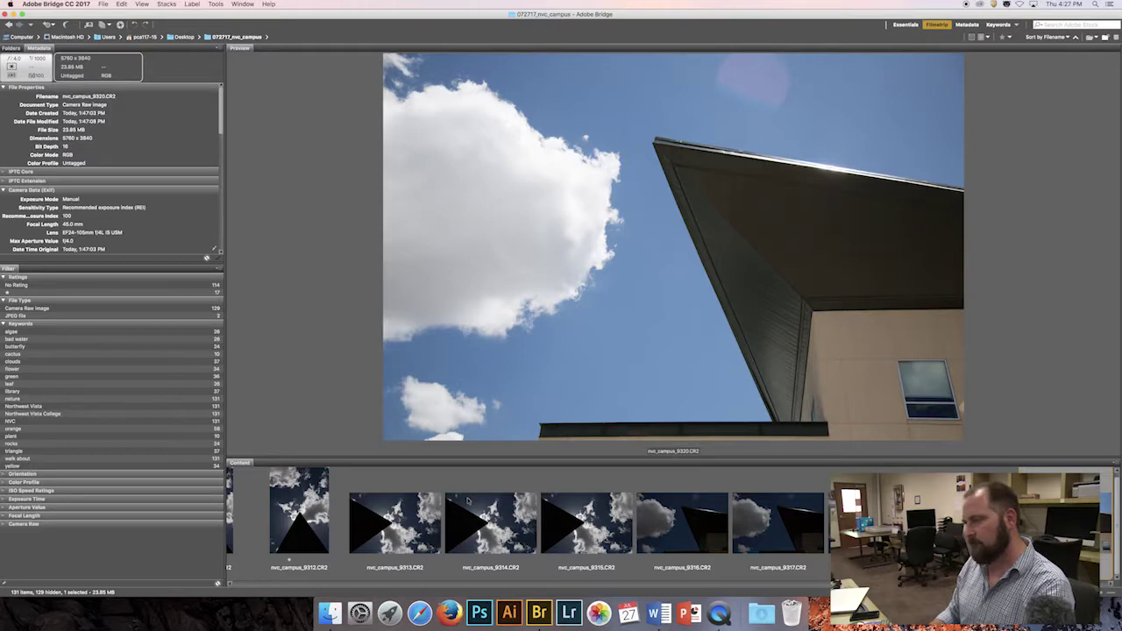
{"action": "key", "text": "Right"}
{"action": "key", "text": "Right"}
{"action": "key", "text": "Right"}
{"action": "key", "text": "Right"}
{"action": "key", "text": "Right"}
{"action": "key", "text": "Right"}
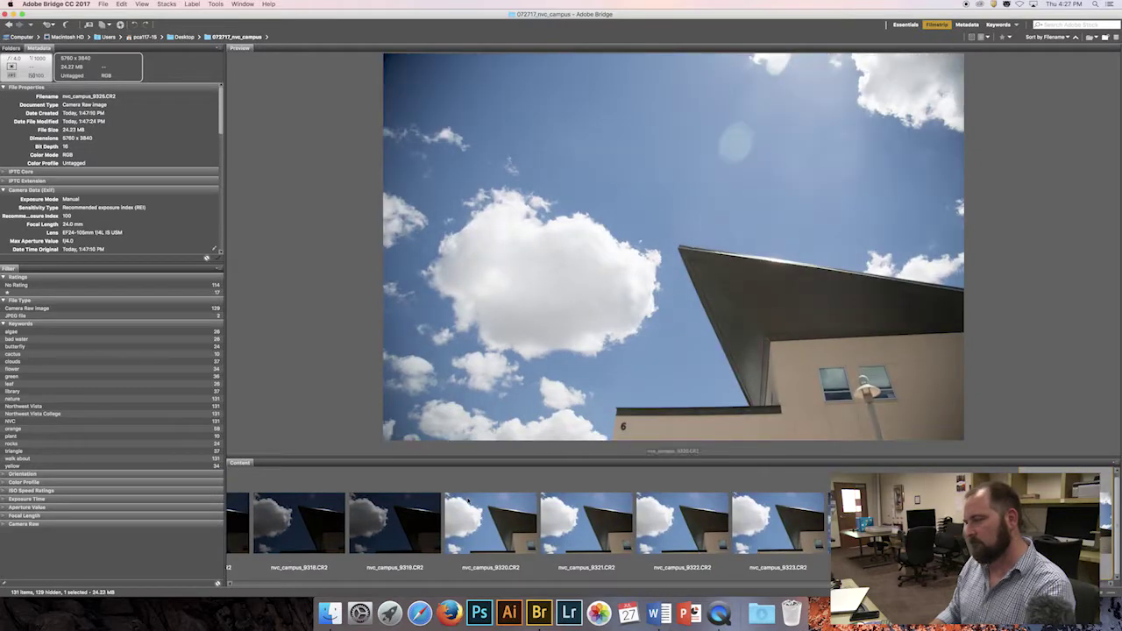
{"action": "key", "text": "Right"}
{"action": "key", "text": "Right"}
{"action": "key", "text": "Right"}
{"action": "key", "text": "Right"}
{"action": "key", "text": "Right"}
{"action": "key", "text": "Right"}
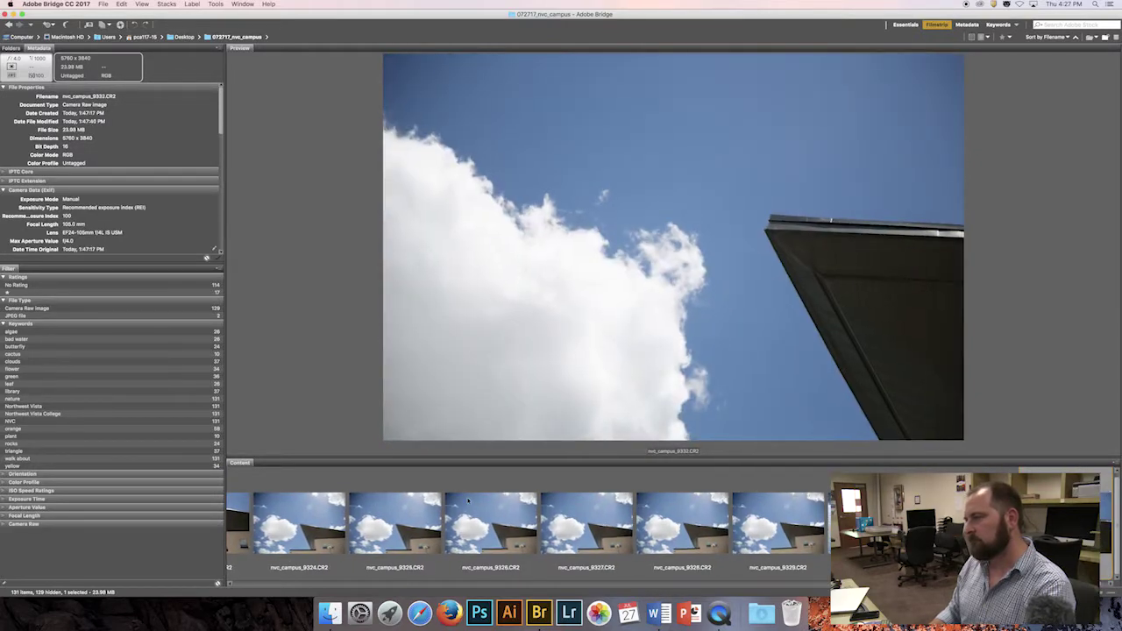
{"action": "key", "text": "Right"}
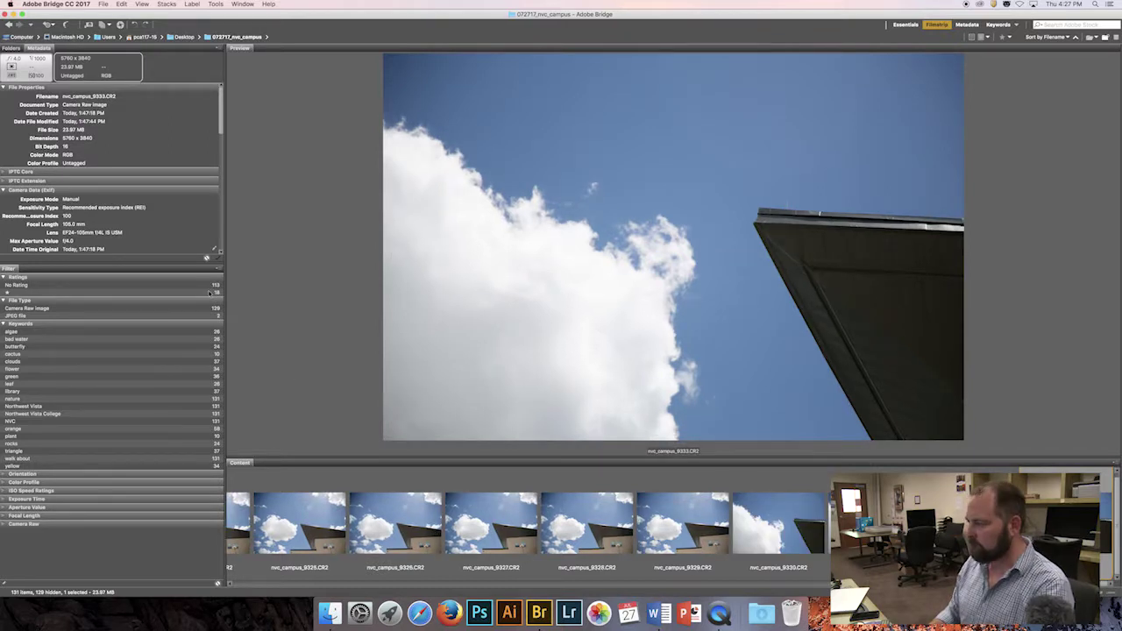
Filter the filmstrip to one-star photos and preview nvc_campus_9205
{"action": "left_click", "coordinate": [37, 293]}
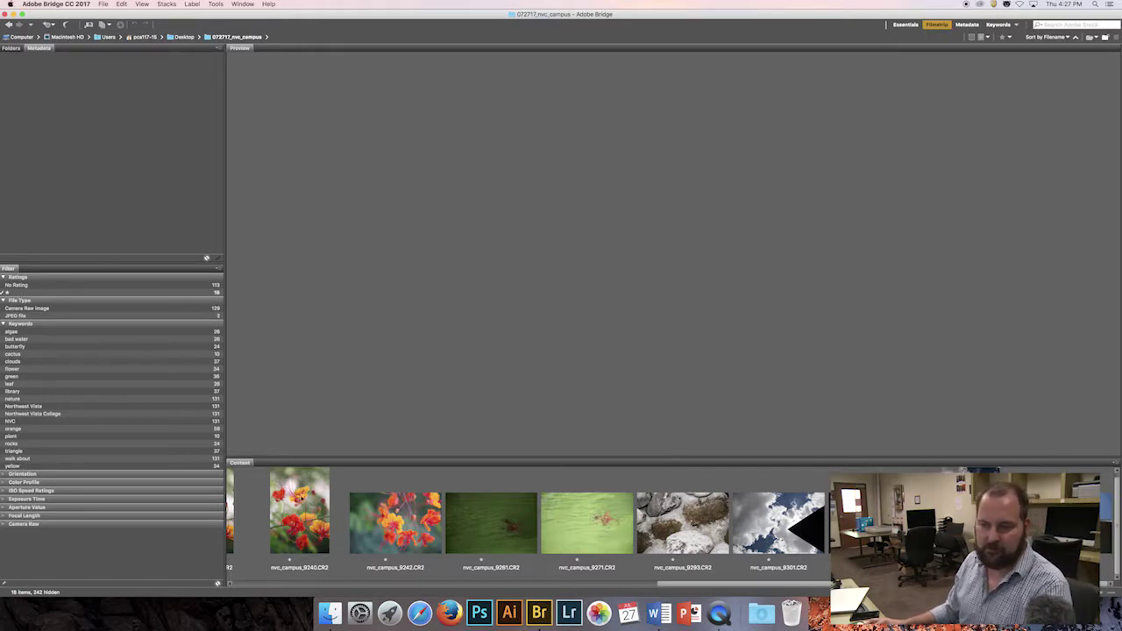
{"action": "scroll", "coordinate": [295, 496], "scroll_direction": "left", "scroll_amount": 10}
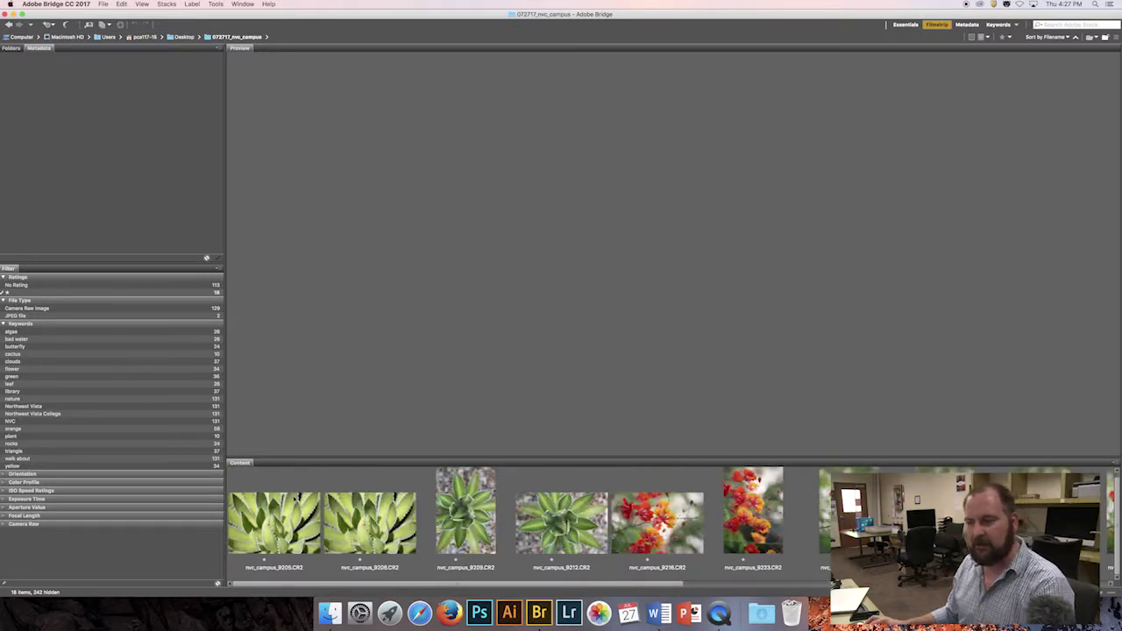
{"action": "left_click", "coordinate": [281, 513]}
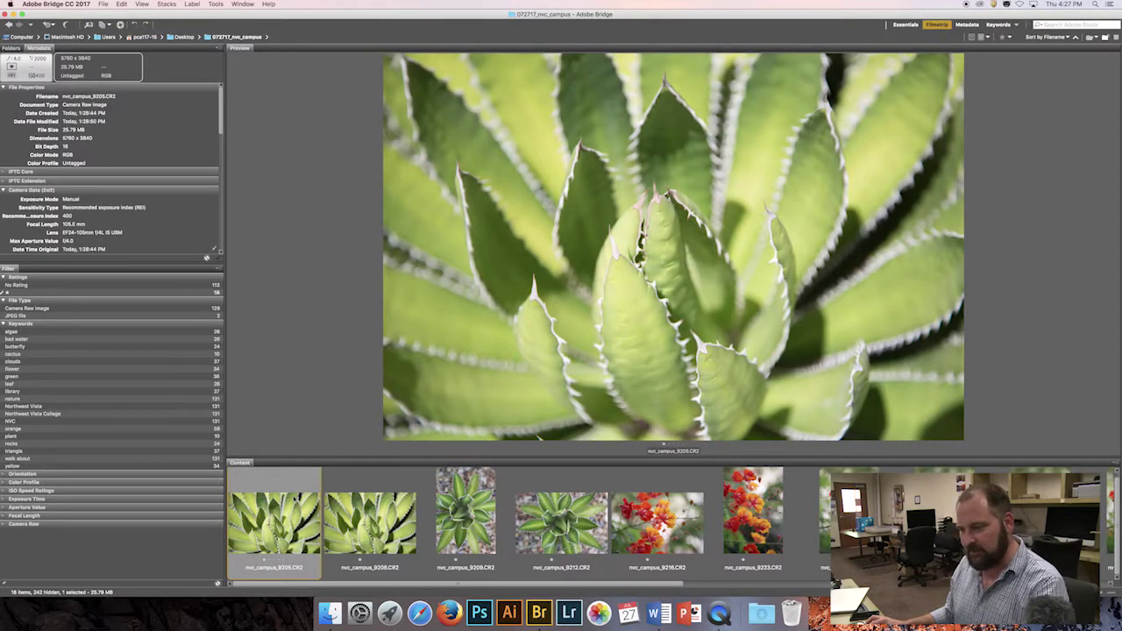
Flip repeatedly between cactus shots nvc_campus_9205 and 9206 to compare them
{"action": "key", "text": "Right"}
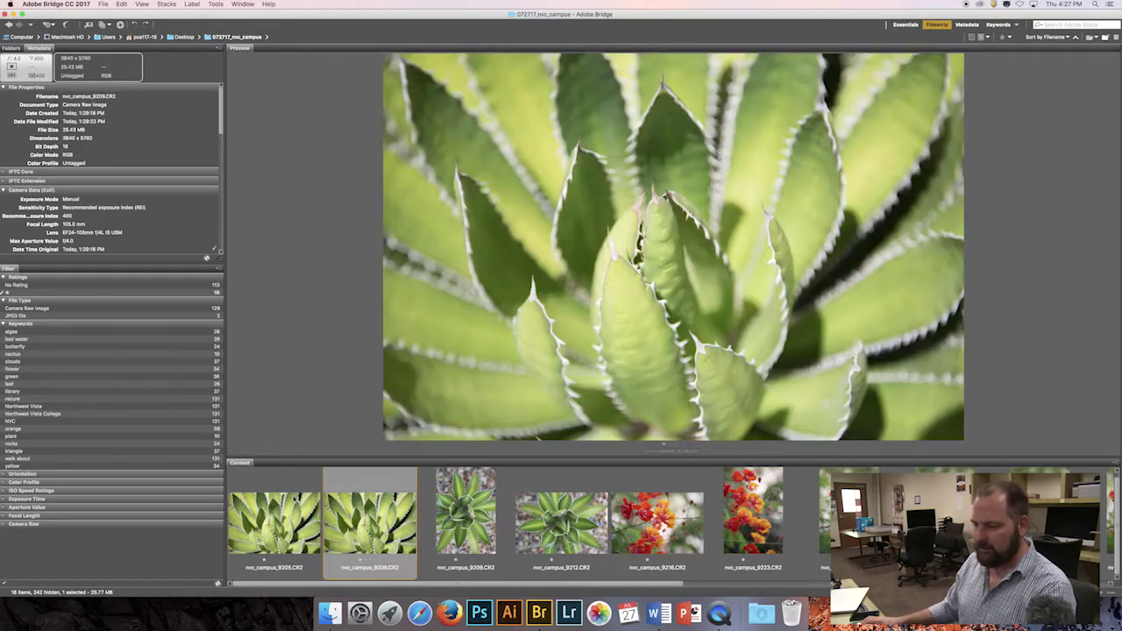
{"action": "key", "text": "Left"}
{"action": "key", "text": "Right"}
{"action": "key", "text": "Left"}
{"action": "key", "text": "Right"}
{"action": "key", "text": "Left"}
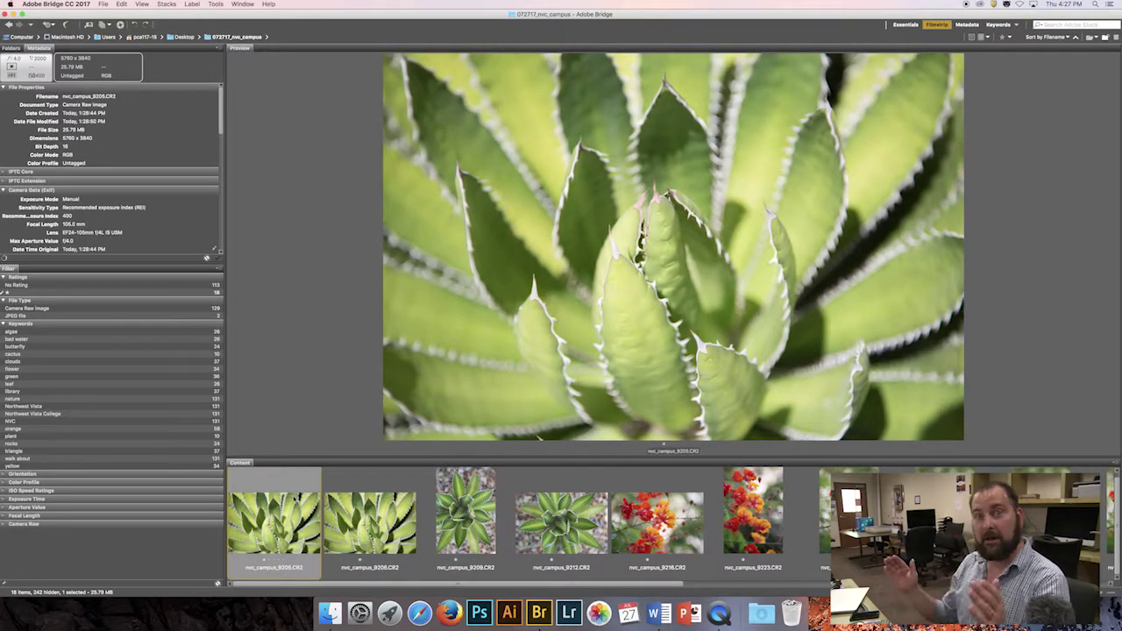
{"action": "key", "text": "Right"}
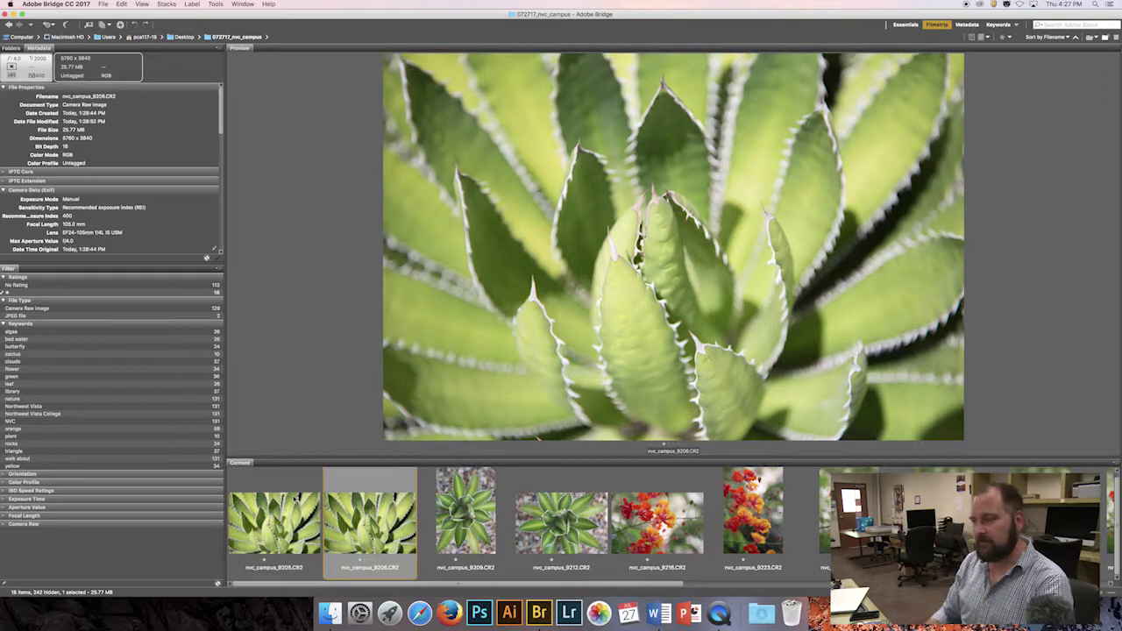
{"action": "key", "text": "Left"}
{"action": "key", "text": "Right"}
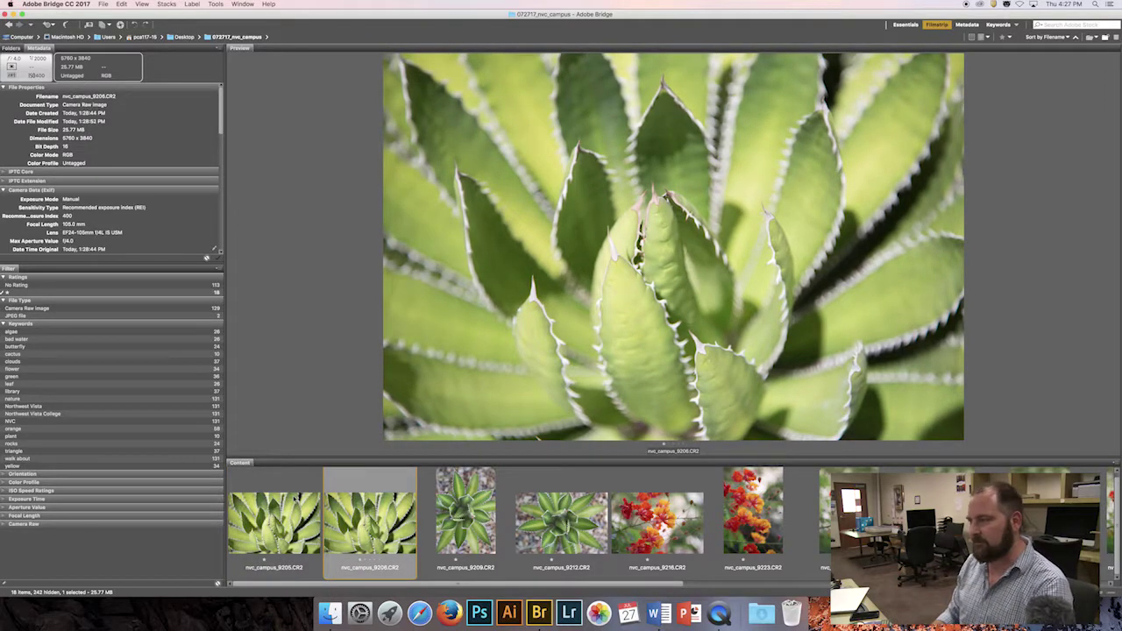
{"action": "key", "text": "Left"}
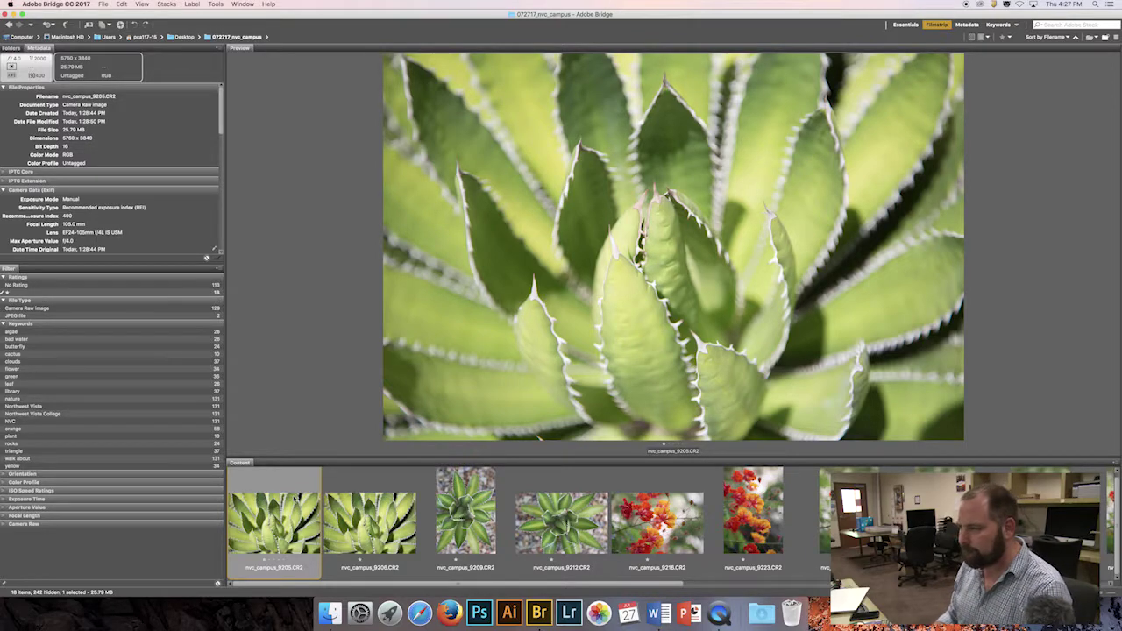
{"action": "key", "text": "Right"}
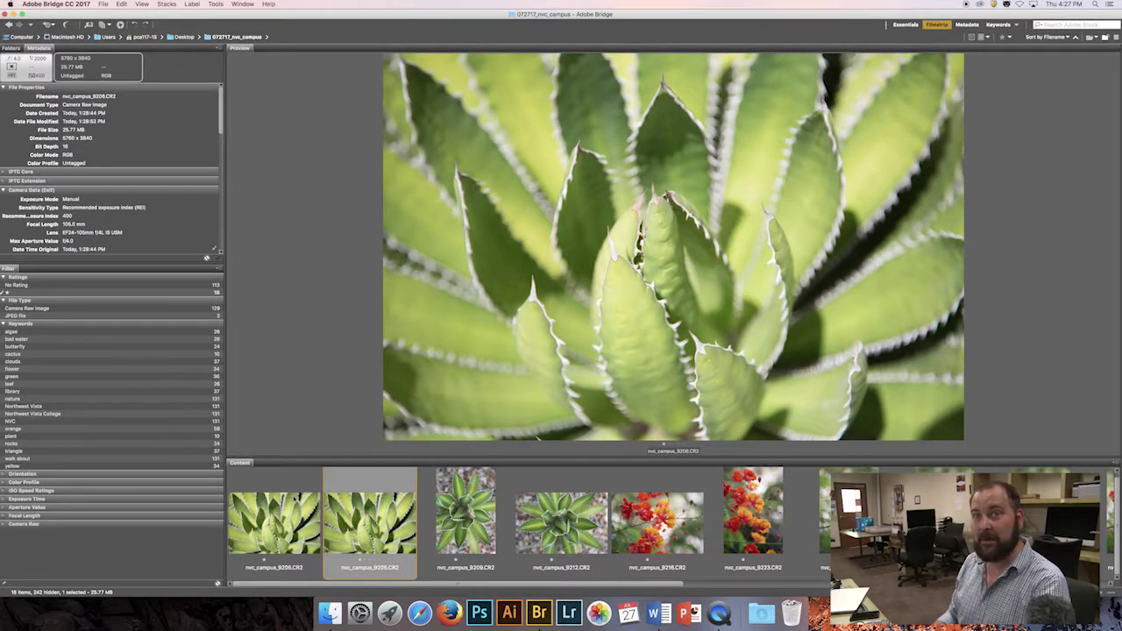
{"action": "key", "text": "Left"}
{"action": "key", "text": "Right"}
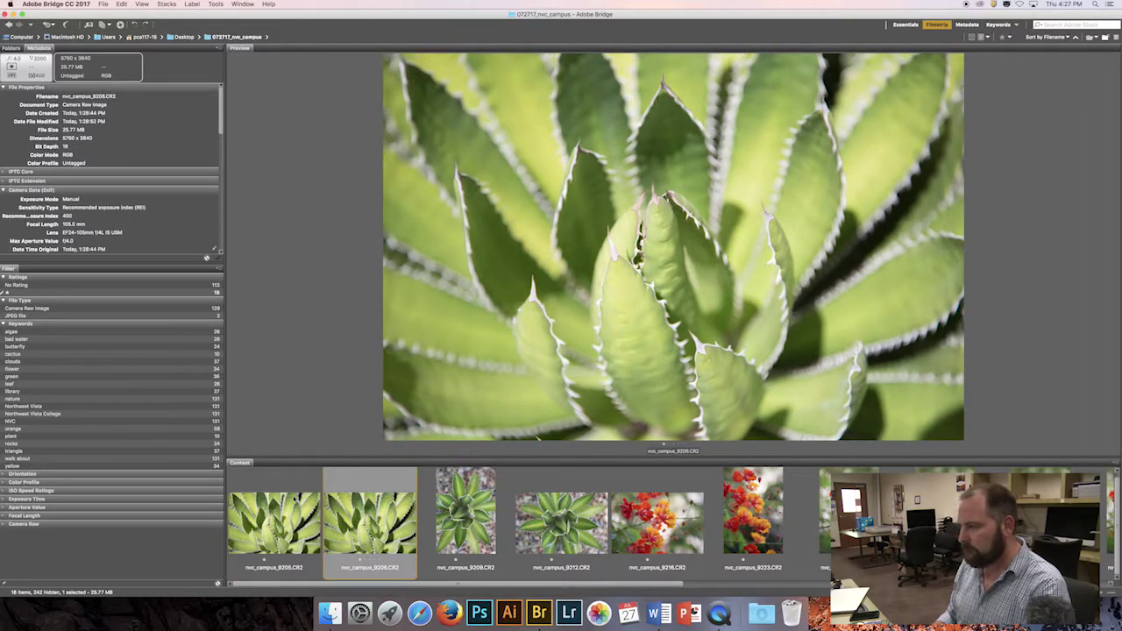
Rate nvc_campus_9206 two stars with Cmd+2
{"action": "key", "text": "2"}
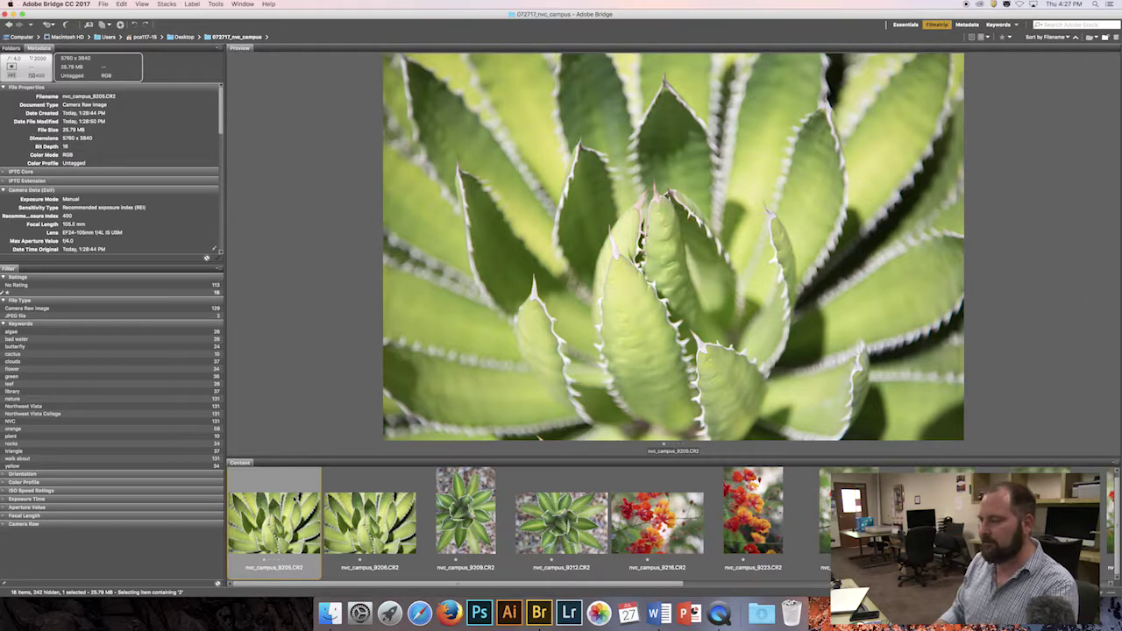
{"action": "key", "text": "Right"}
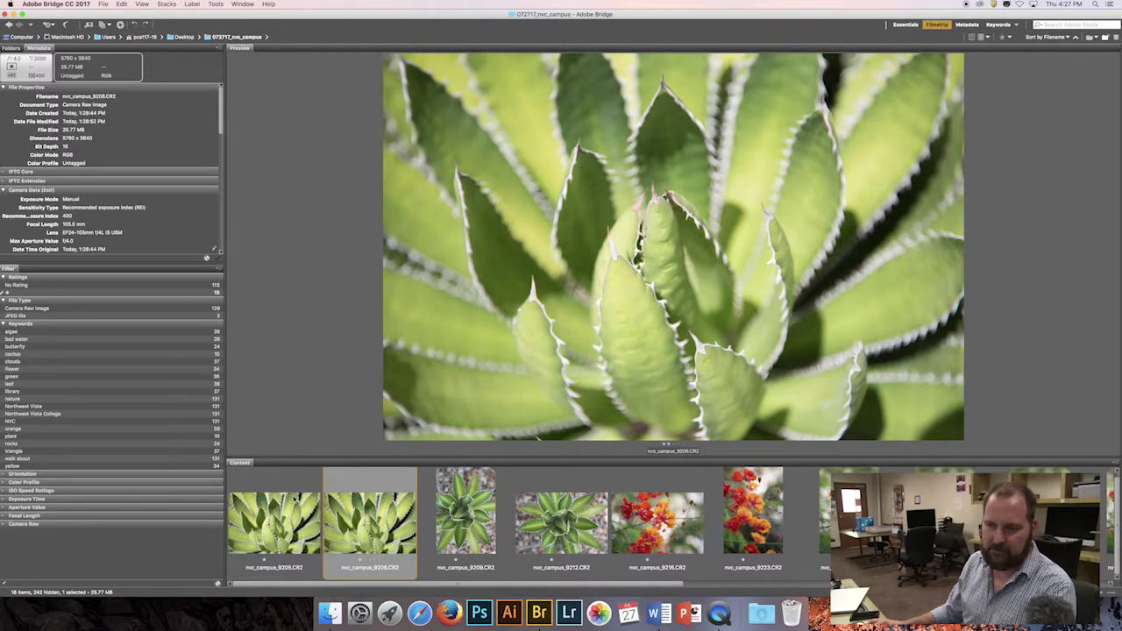
{"action": "key", "text": "super+2"}
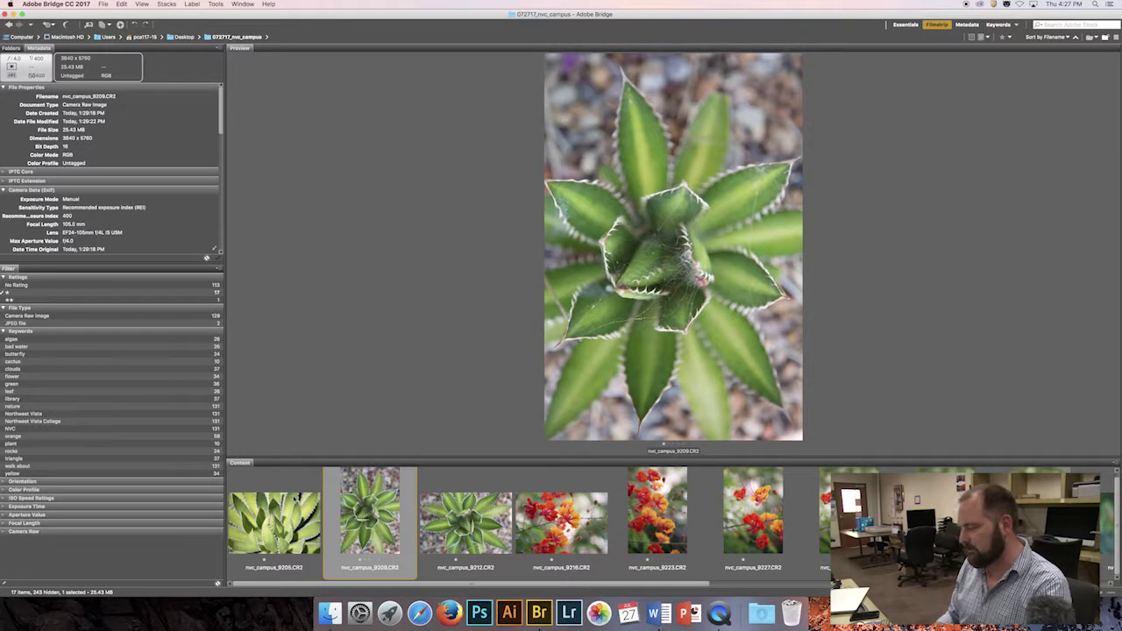
Include two-star photos in the filter and browse from nvc_campus_9206 ahead to the butterfly photo
{"action": "left_click", "coordinate": [39, 299]}
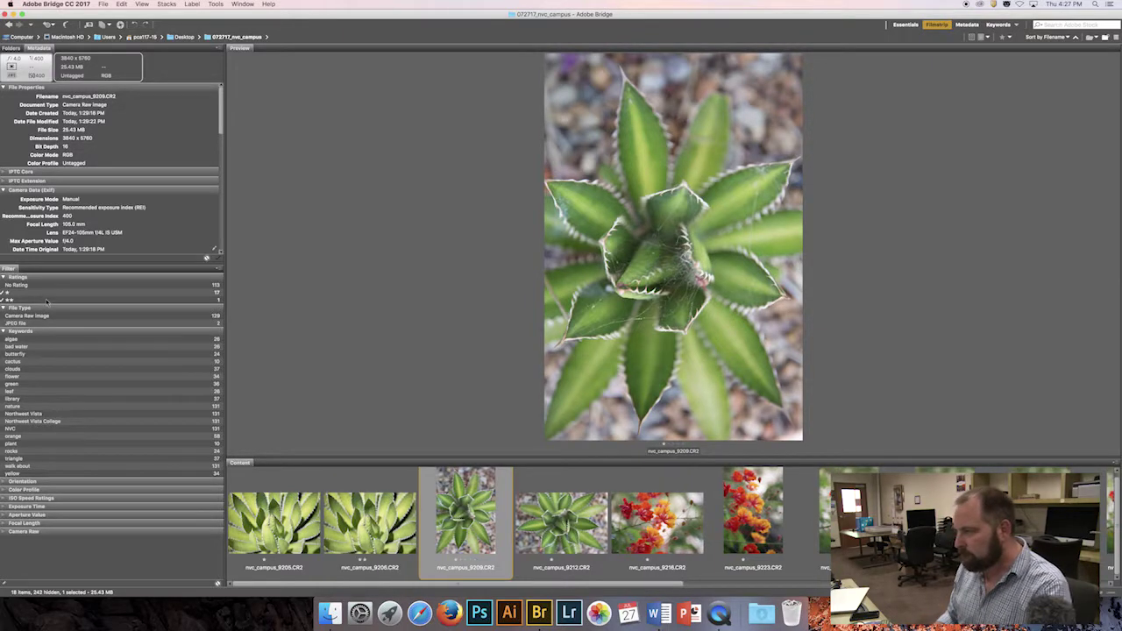
{"action": "left_click", "coordinate": [361, 522]}
{"action": "key", "text": "Right"}
{"action": "key", "text": "Right"}
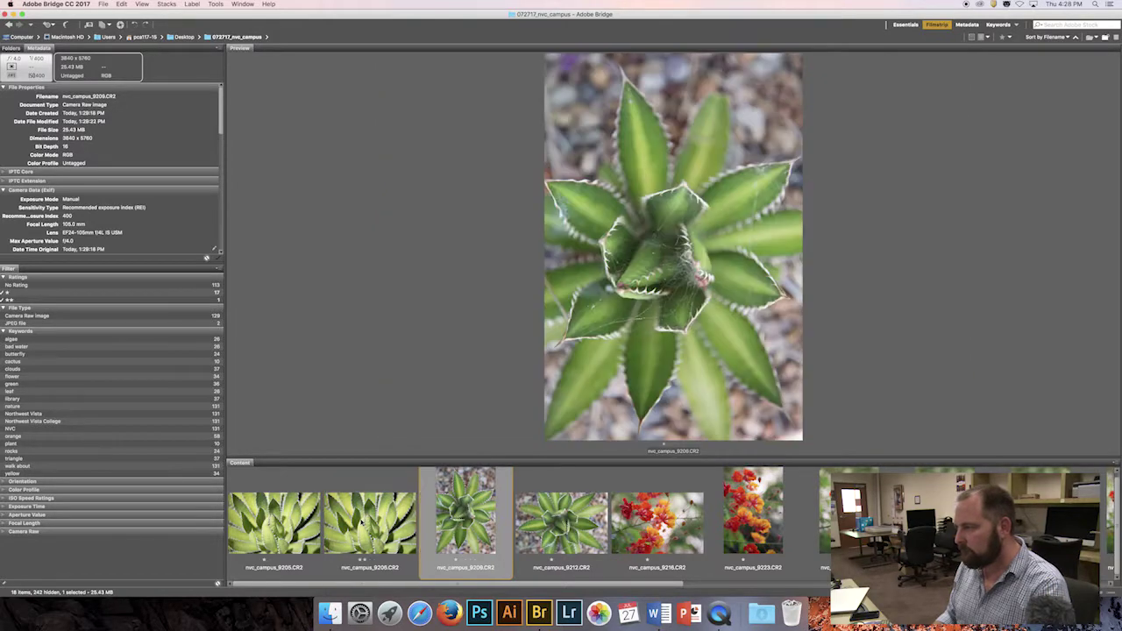
{"action": "key", "text": "Left"}
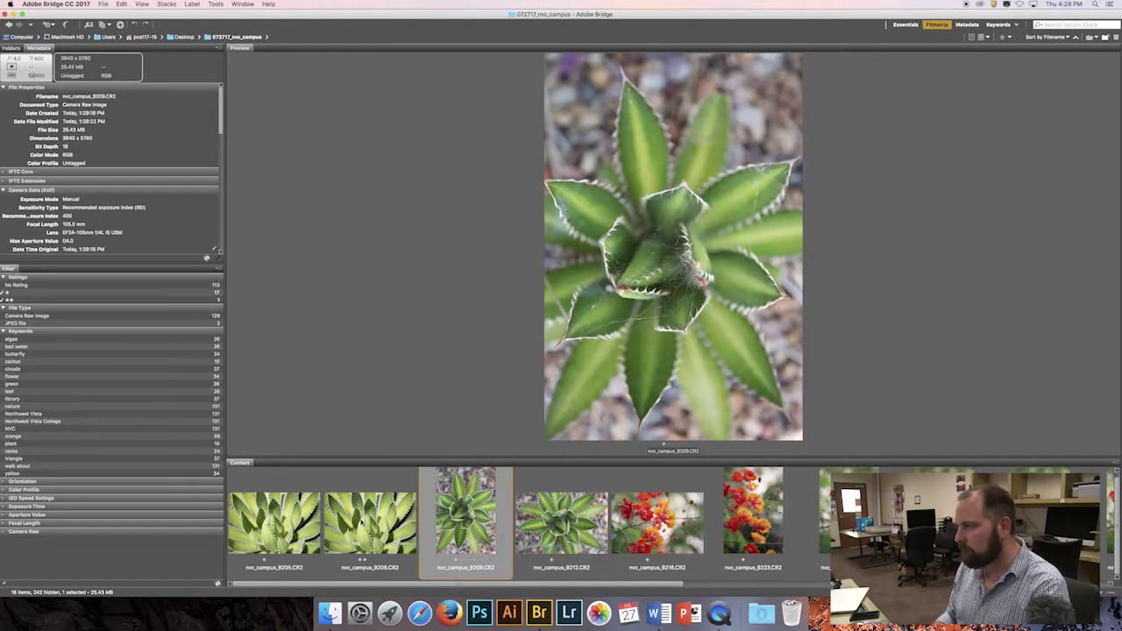
{"action": "key", "text": "Right"}
{"action": "key", "text": "Right"}
{"action": "key", "text": "Right"}
{"action": "key", "text": "Right"}
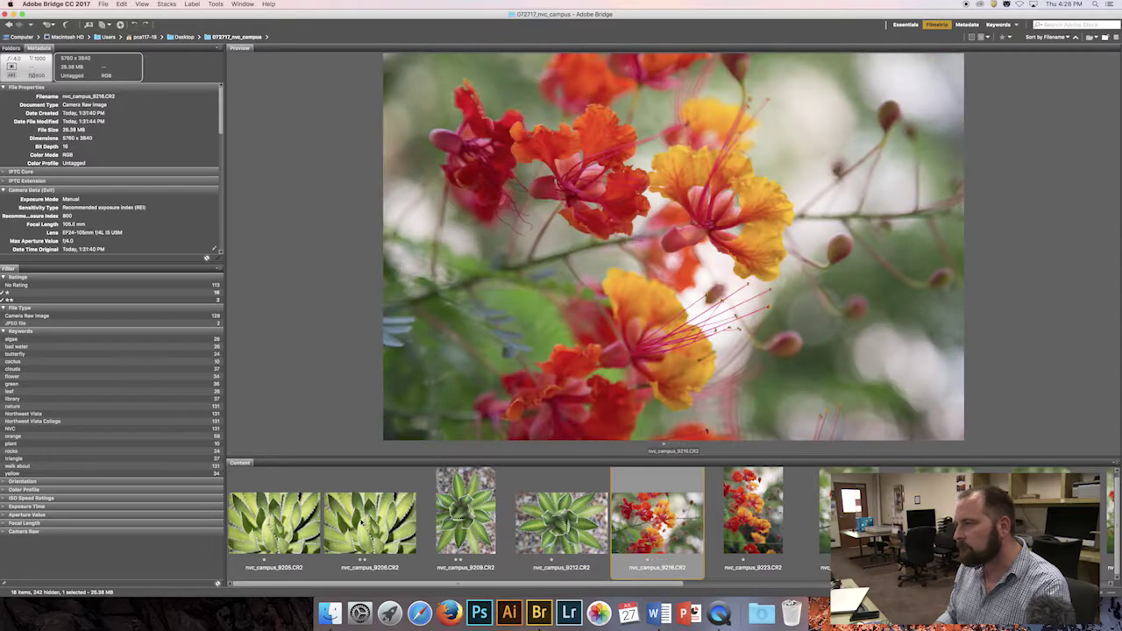
{"action": "key", "text": "Right"}
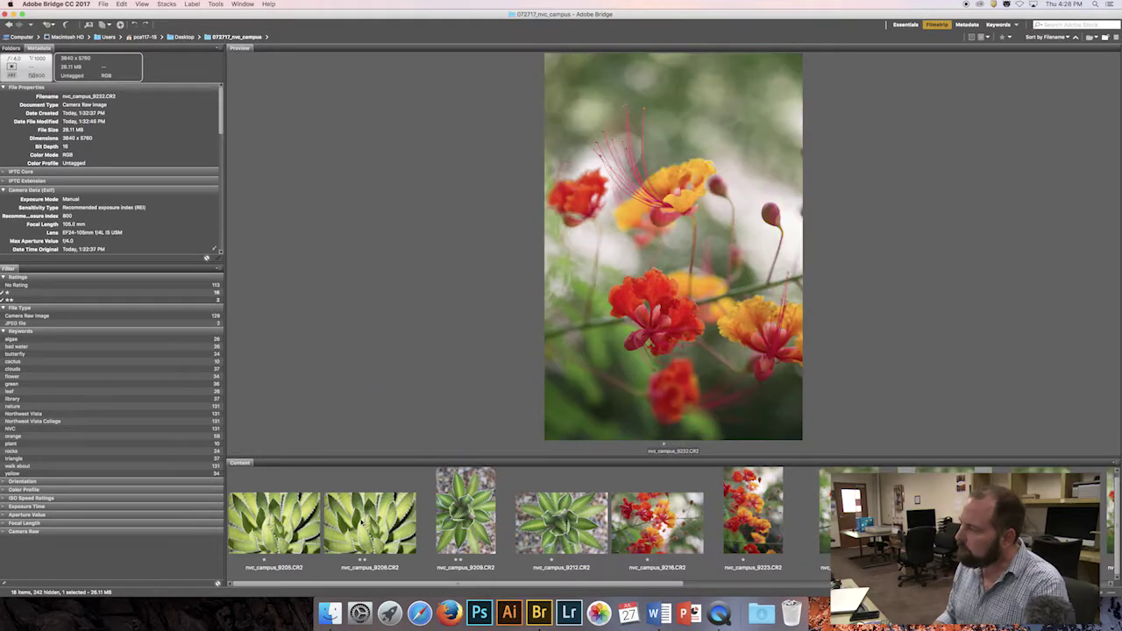
{"action": "key", "text": "Right"}
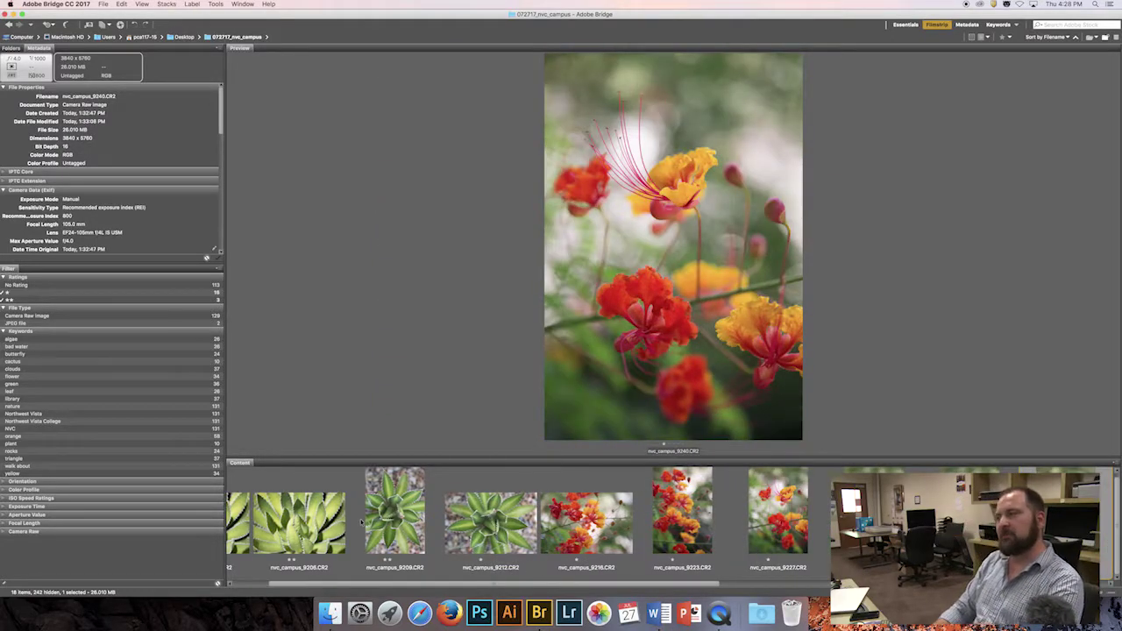
{"action": "key", "text": "Right"}
{"action": "key", "text": "Right"}
{"action": "key", "text": "Right"}
{"action": "key", "text": "Right"}
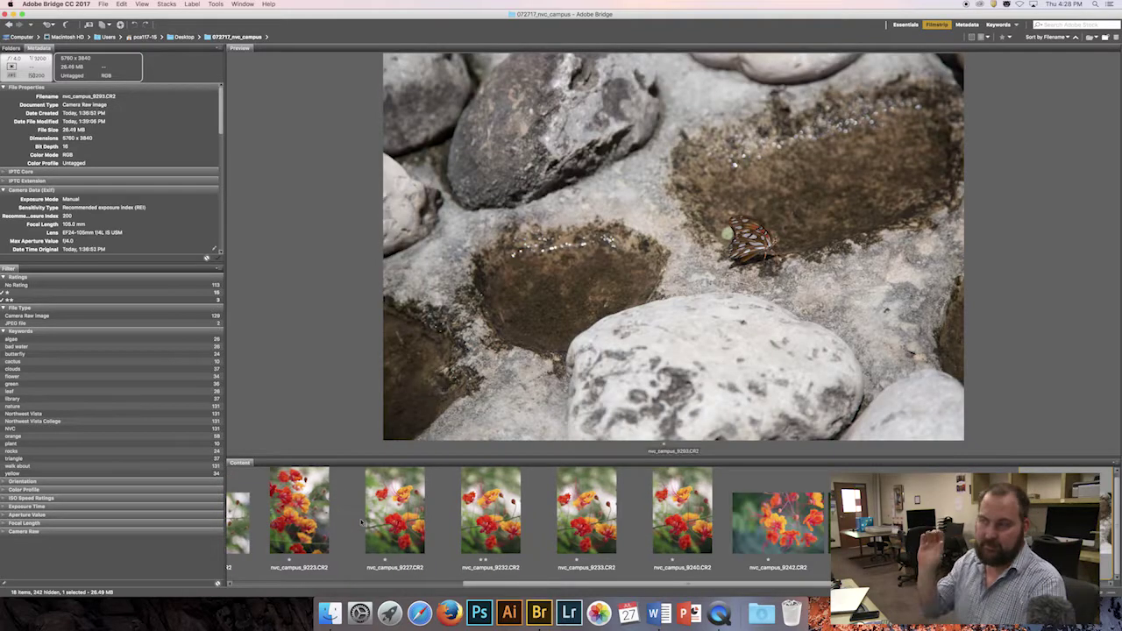
Compare red flower shots nvc_campus_9232 and 9233, ending on 9232
{"action": "key", "text": "Left"}
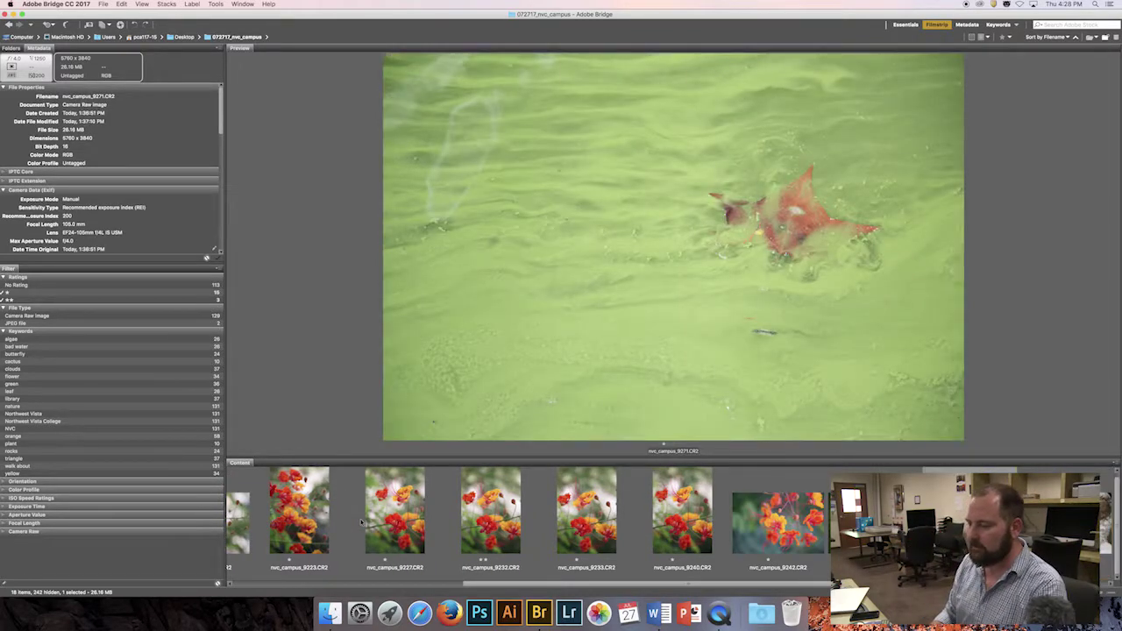
{"action": "key", "text": "Left"}
{"action": "key", "text": "Left"}
{"action": "key", "text": "Left"}
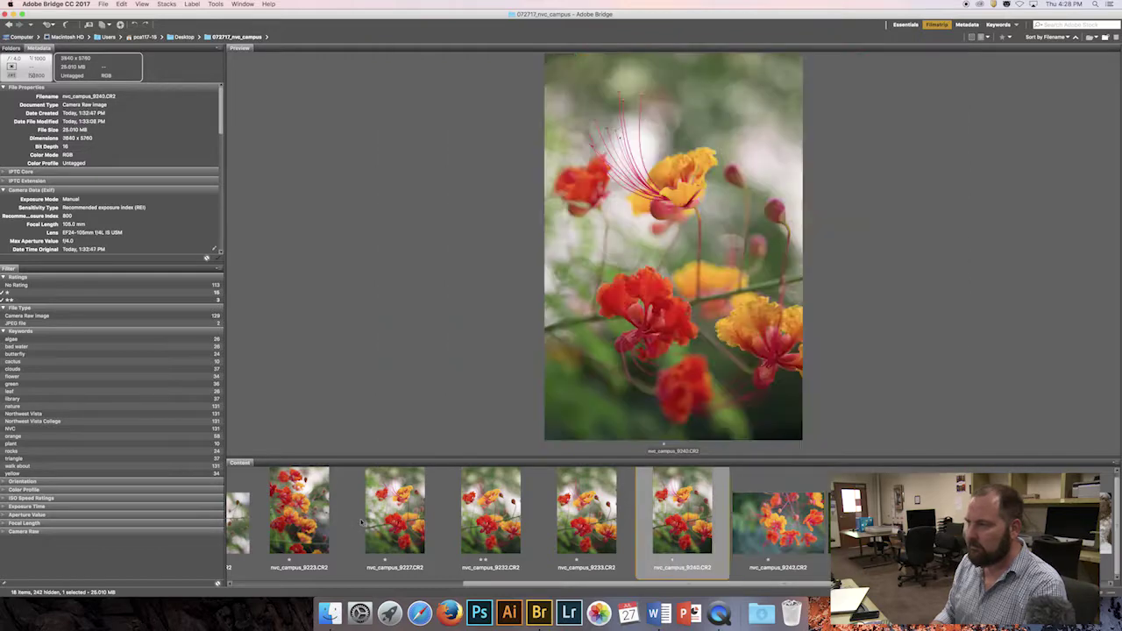
{"action": "key", "text": "Left"}
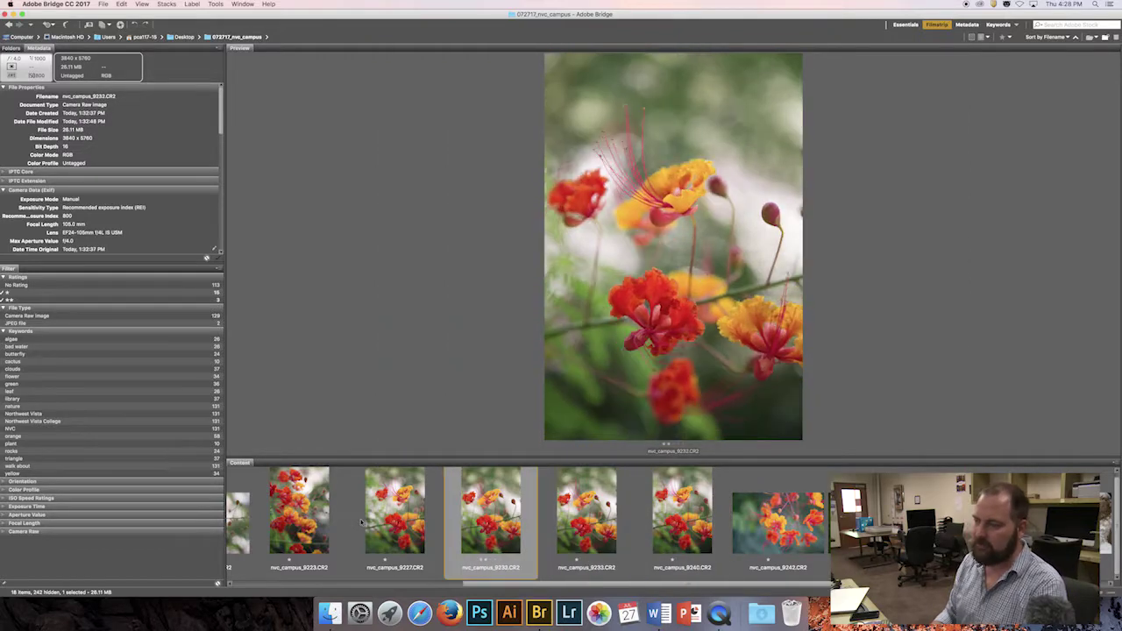
{"action": "key", "text": "Right"}
{"action": "key", "text": "Left"}
{"action": "key", "text": "Right"}
{"action": "key", "text": "Right"}
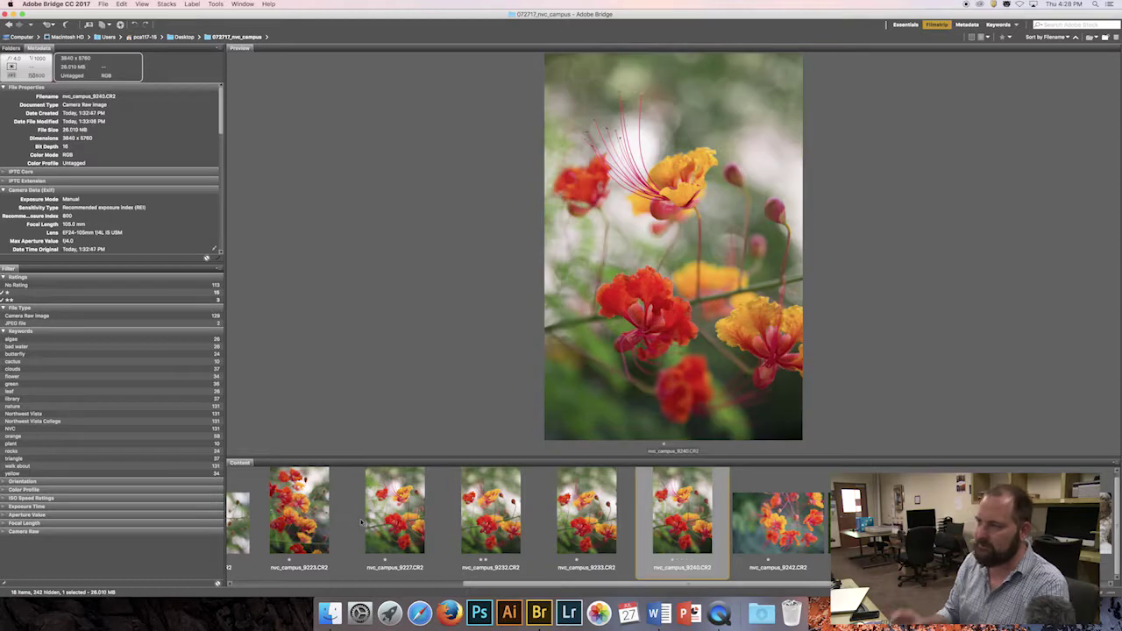
{"action": "key", "text": "Left"}
{"action": "key", "text": "Left"}
{"action": "key", "text": "Left"}
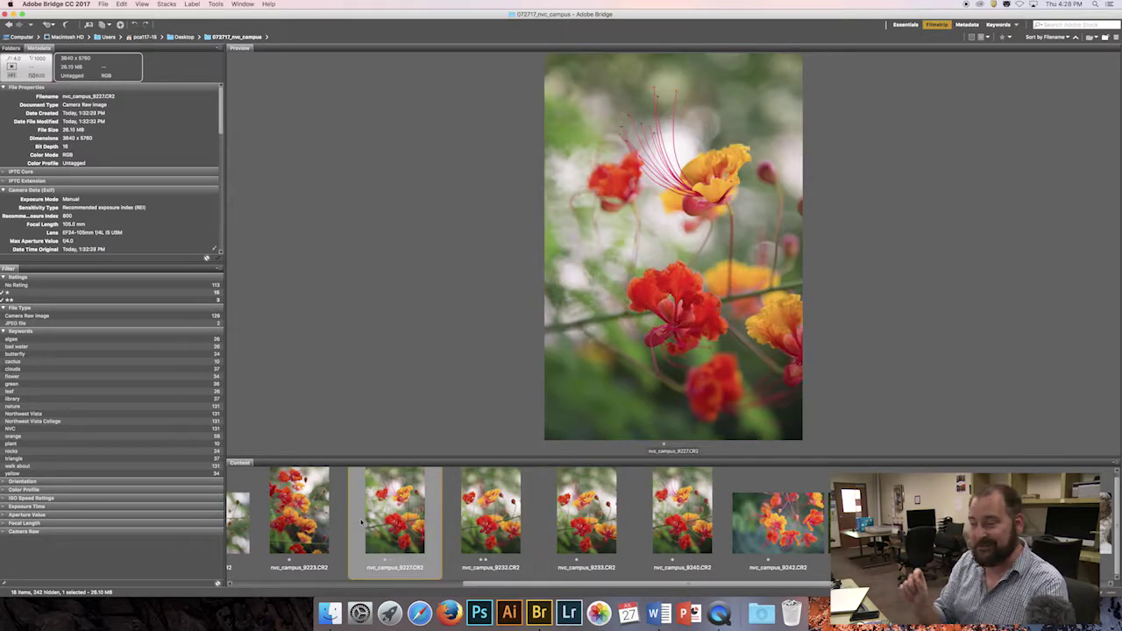
{"action": "key", "text": "Right"}
{"action": "key", "text": "Left"}
{"action": "key", "text": "Right"}
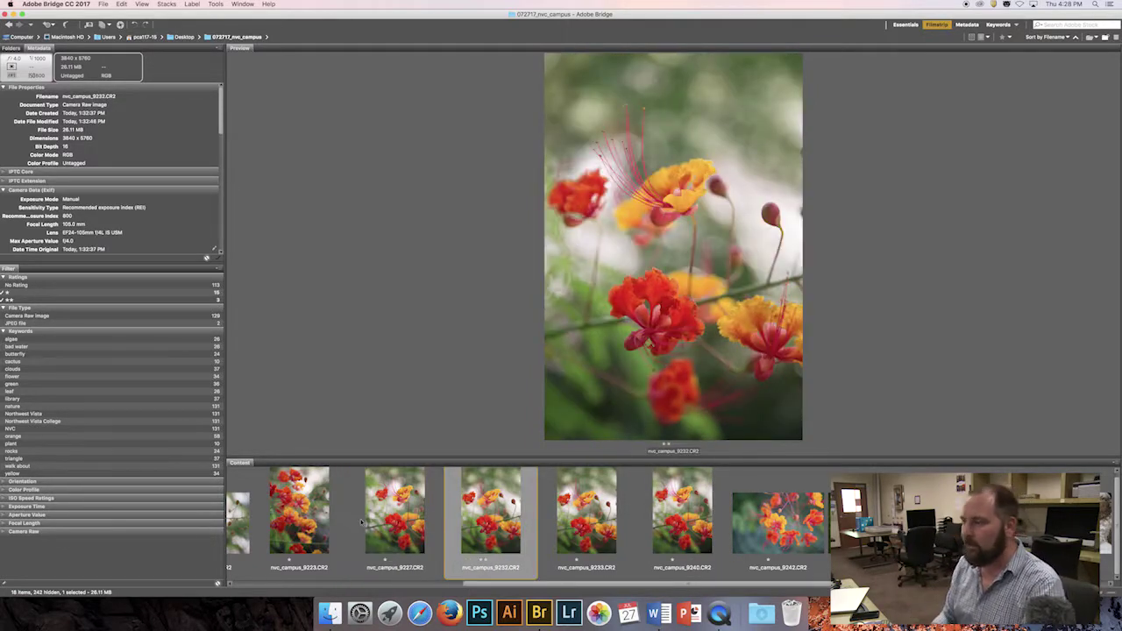